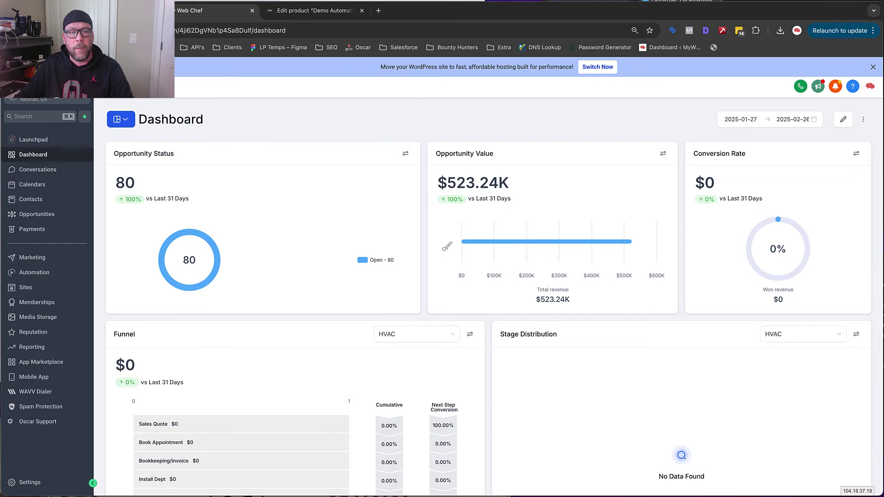
Step: View the community group's events calendar and its Learning courses
{"action": "left_click", "coordinate": [101, 10]}
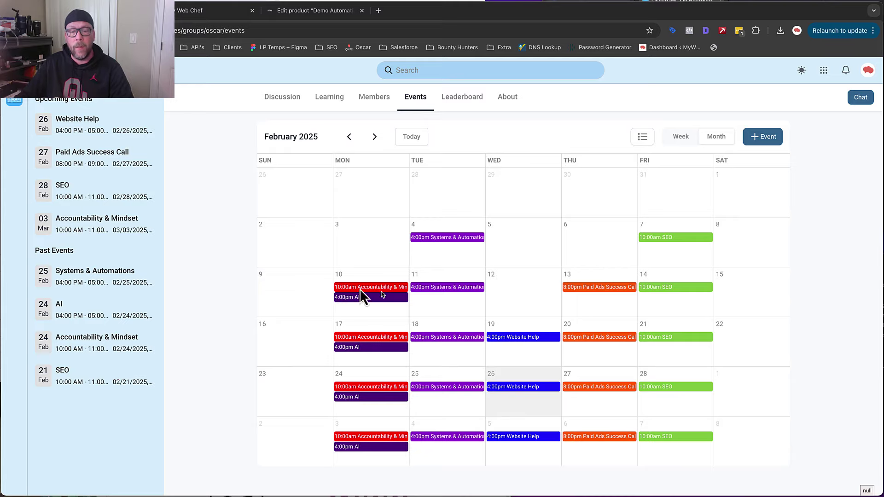
{"action": "left_click", "coordinate": [299, 103]}
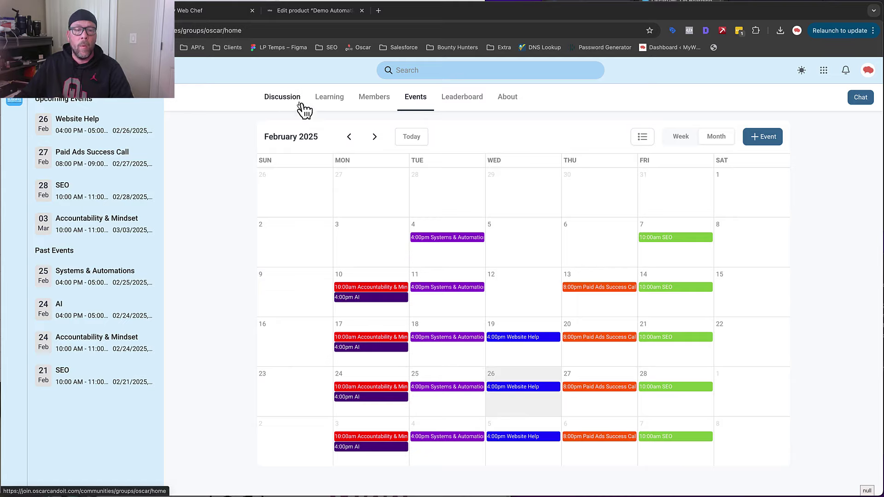
{"action": "left_click", "coordinate": [328, 100]}
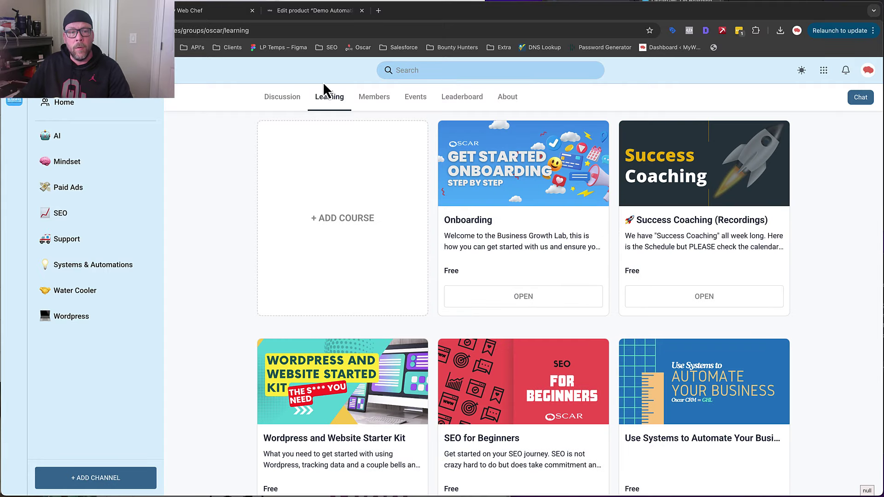
Step: Switch to the store's WordPress admin and open its dashboard home page
{"action": "left_click", "coordinate": [199, 12]}
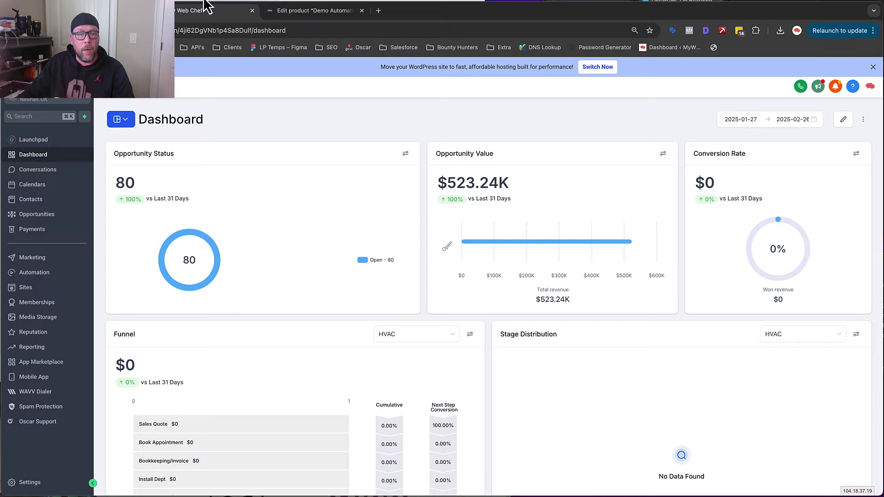
{"action": "left_click", "coordinate": [322, 11]}
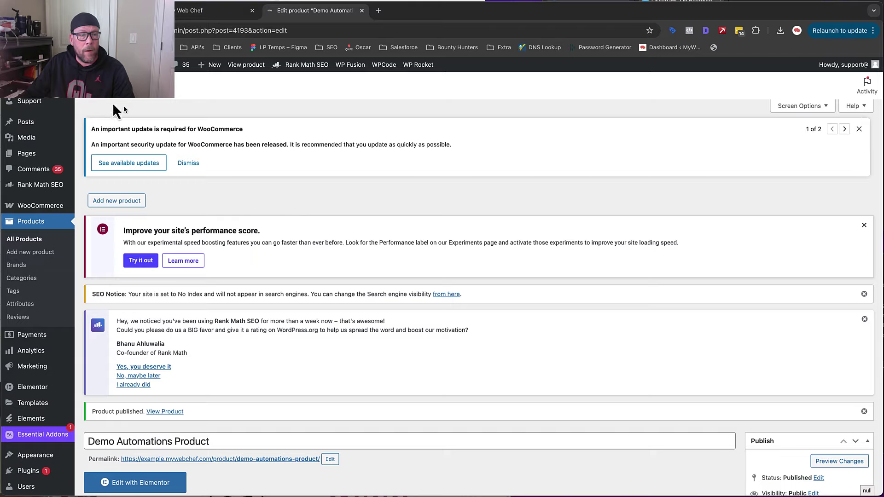
{"action": "mouse_move", "coordinate": [31, 100]}
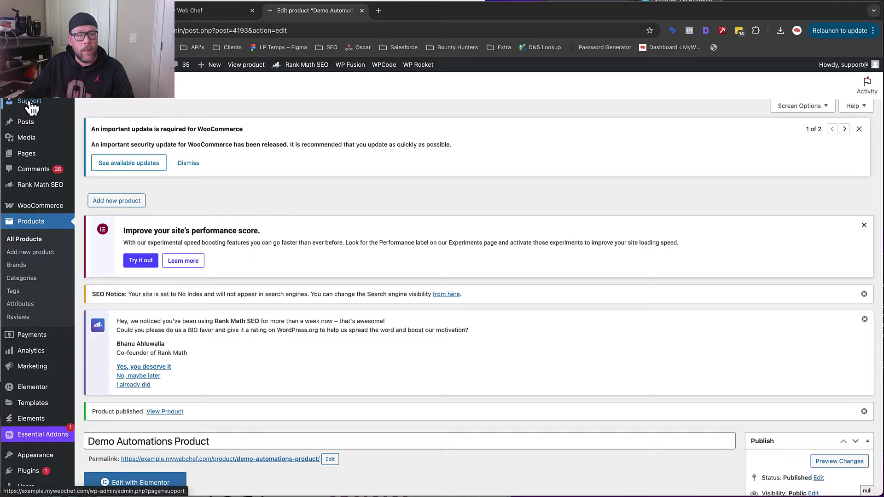
{"action": "left_click", "coordinate": [35, 98]}
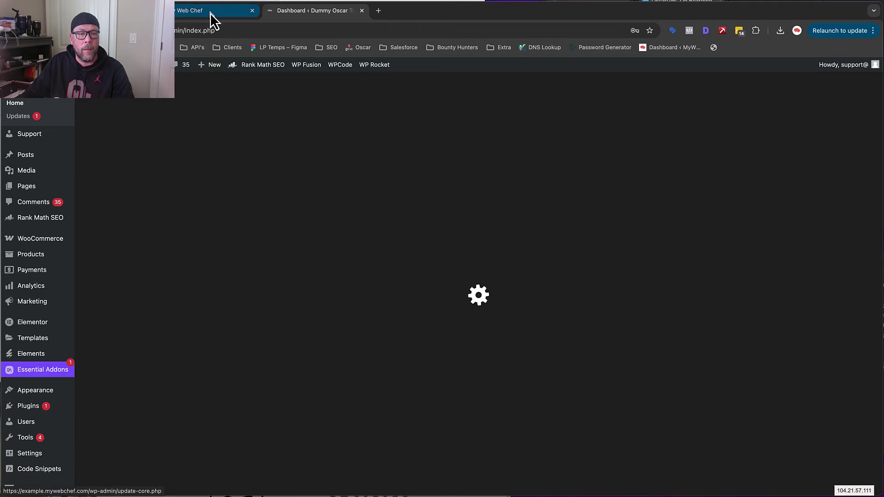
Step: Switch back to the Oscar CRM and find WooCommerce in the Integrations settings
{"action": "left_click", "coordinate": [210, 13]}
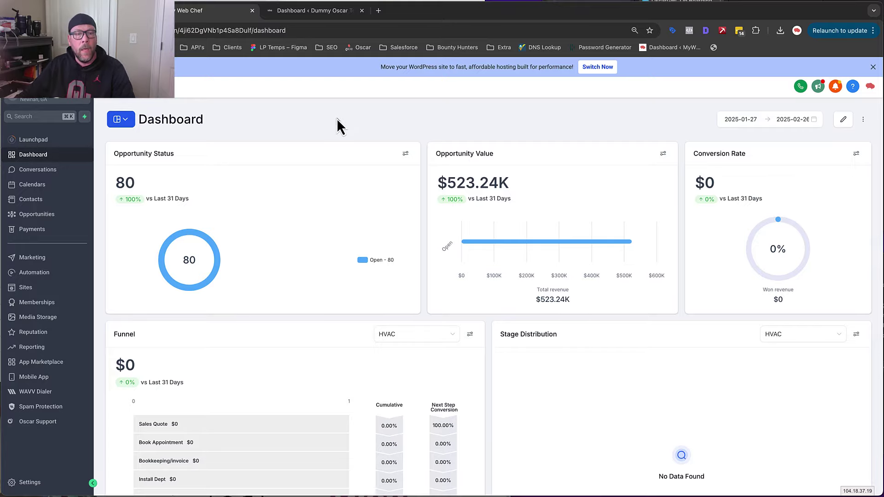
{"action": "scroll", "coordinate": [329, 117], "scroll_direction": "down", "scroll_amount": 1}
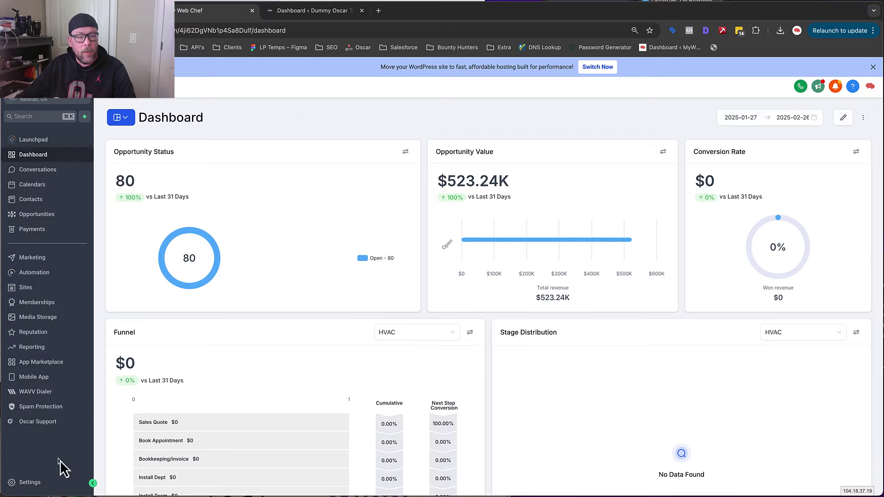
{"action": "left_click", "coordinate": [25, 482]}
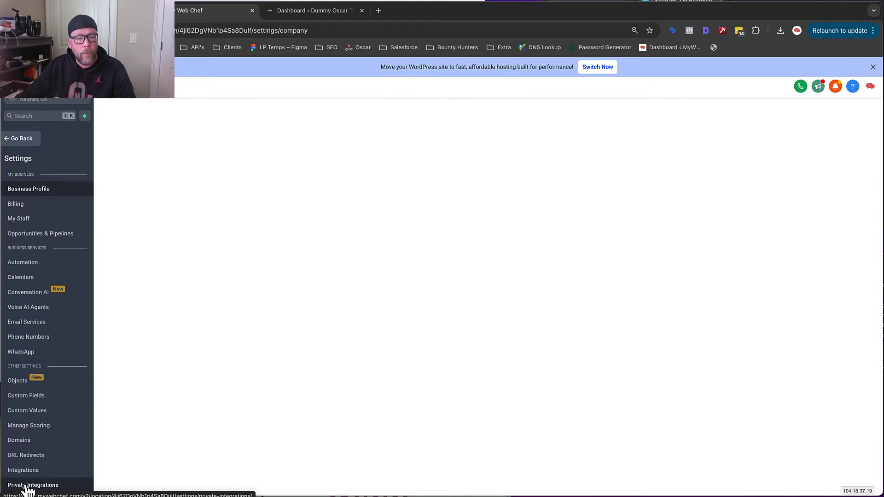
{"action": "scroll", "coordinate": [60, 305], "scroll_direction": "down", "scroll_amount": 2}
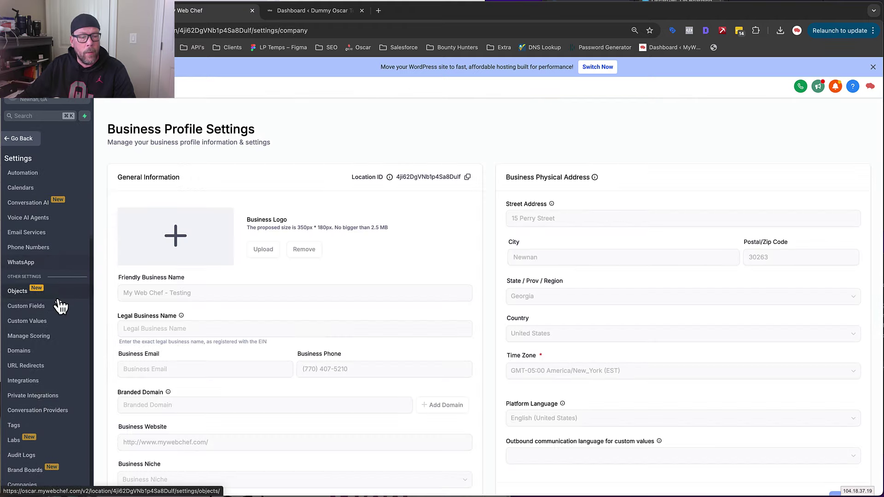
{"action": "left_click", "coordinate": [24, 380]}
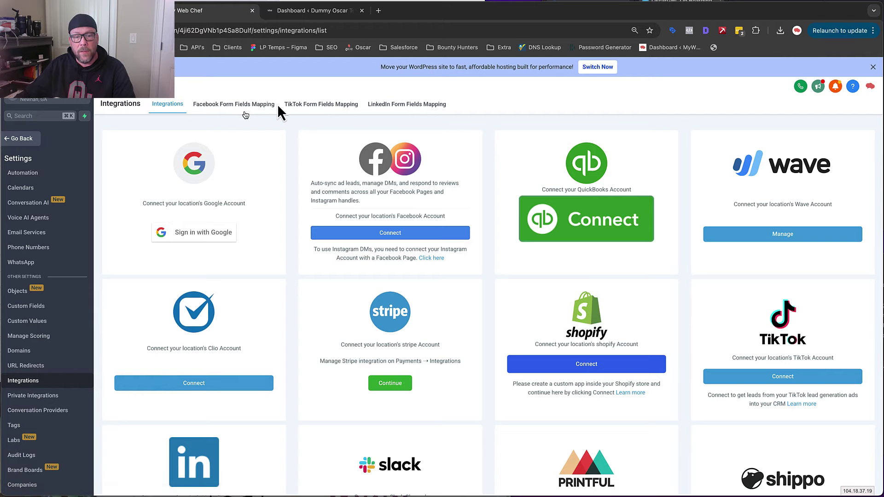
{"action": "scroll", "coordinate": [387, 170], "scroll_direction": "down", "scroll_amount": 7}
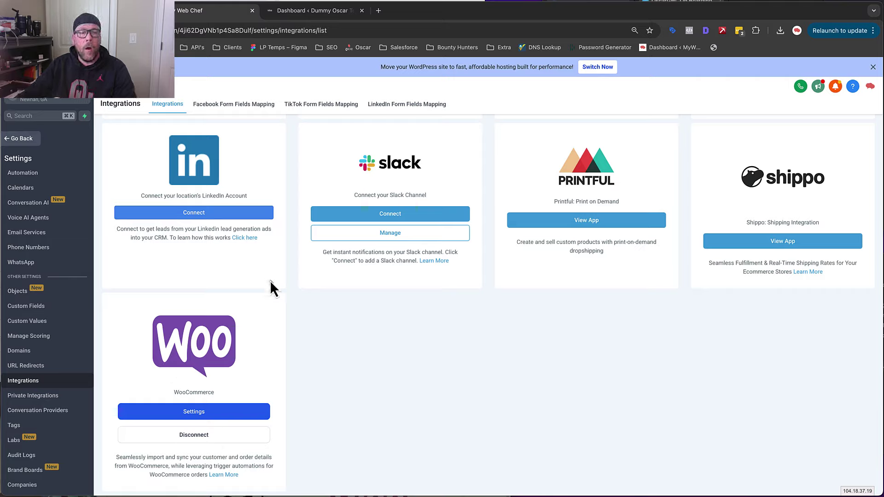
Step: Copy the WordPress store's web address and disconnect the existing WooCommerce integration in the CRM
{"action": "left_click", "coordinate": [309, 10]}
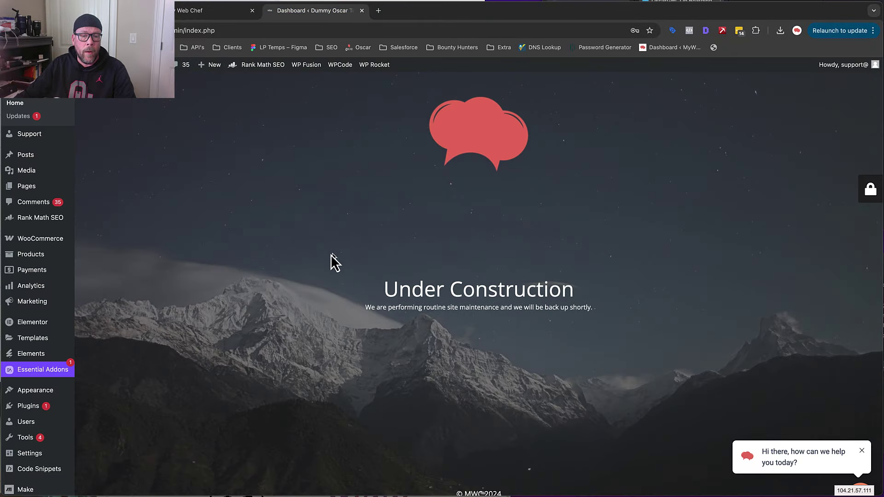
{"action": "key", "text": "super+l"}
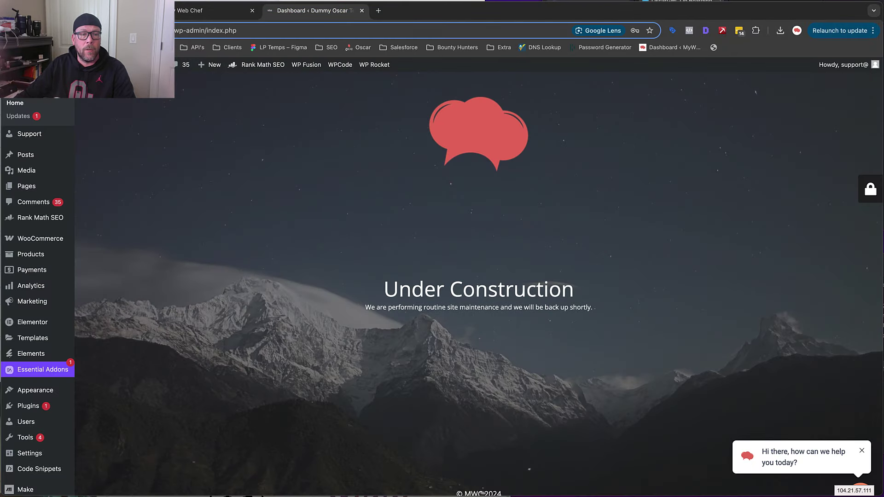
{"action": "left_click", "coordinate": [191, 10]}
{"action": "left_click", "coordinate": [186, 437]}
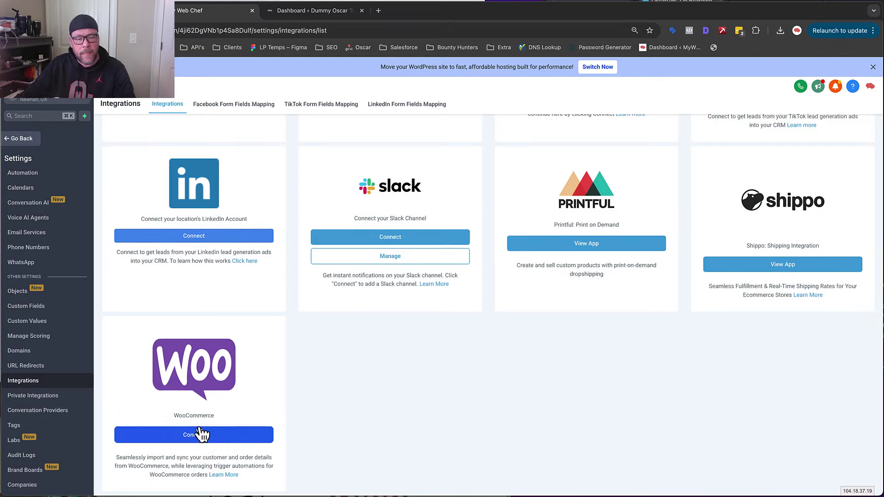
{"action": "left_click", "coordinate": [194, 436]}
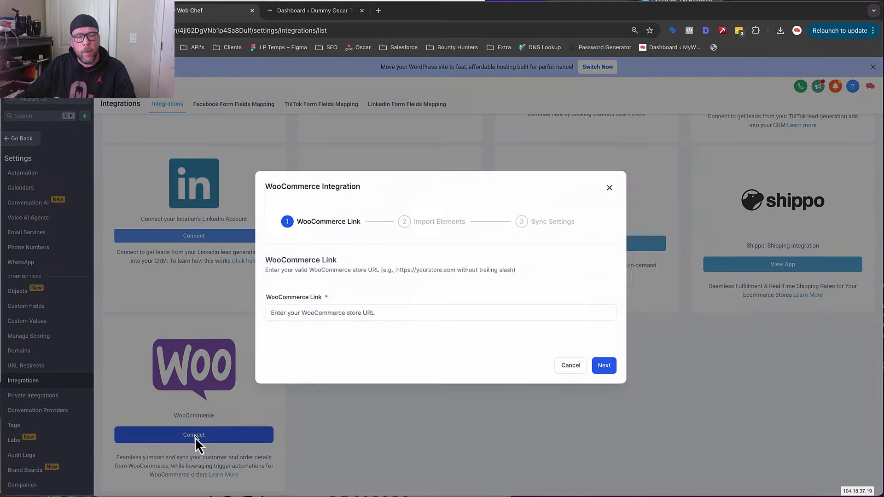
{"action": "left_click", "coordinate": [357, 312]}
{"action": "type", "text": "https://example.mywebchef.com/"}
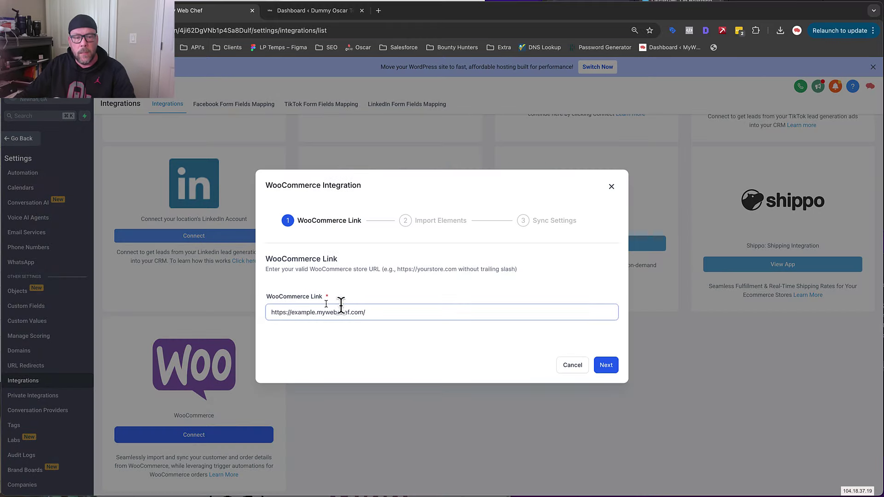
{"action": "left_click_drag", "start_coordinate": [418, 269], "coordinate": [520, 273]}
{"action": "left_click", "coordinate": [428, 309]}
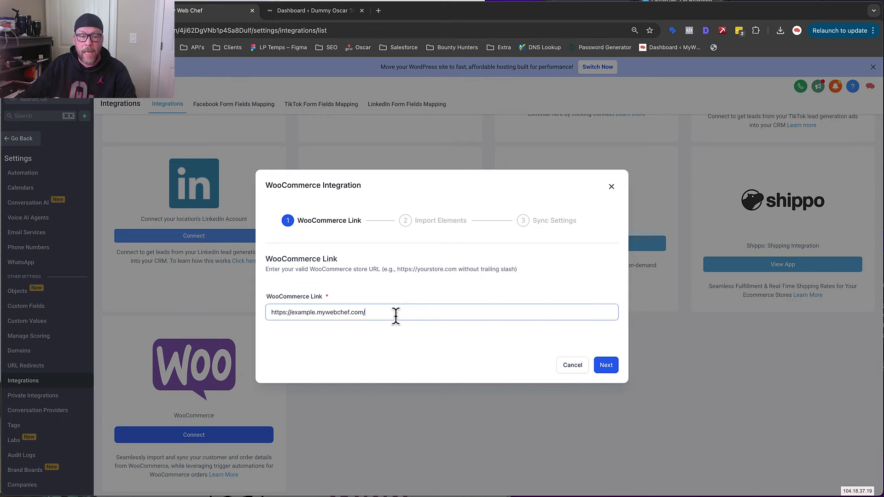
{"action": "key", "text": "BackSpace"}
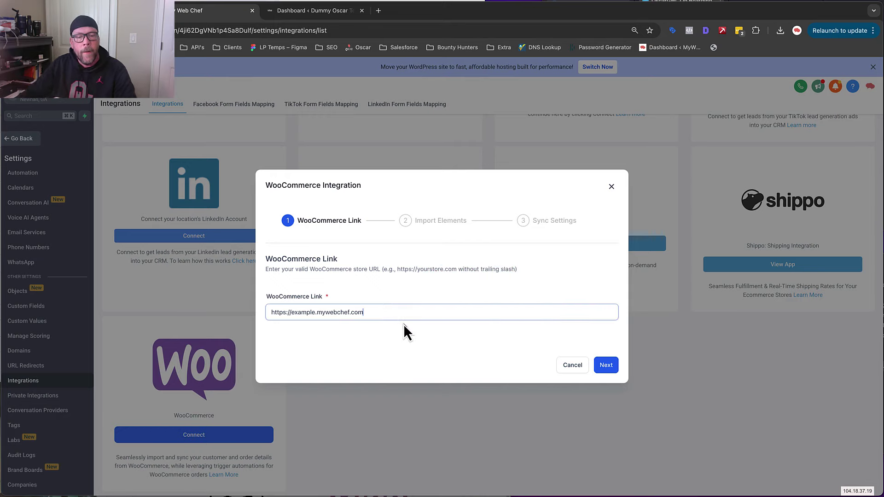
{"action": "left_click", "coordinate": [607, 363]}
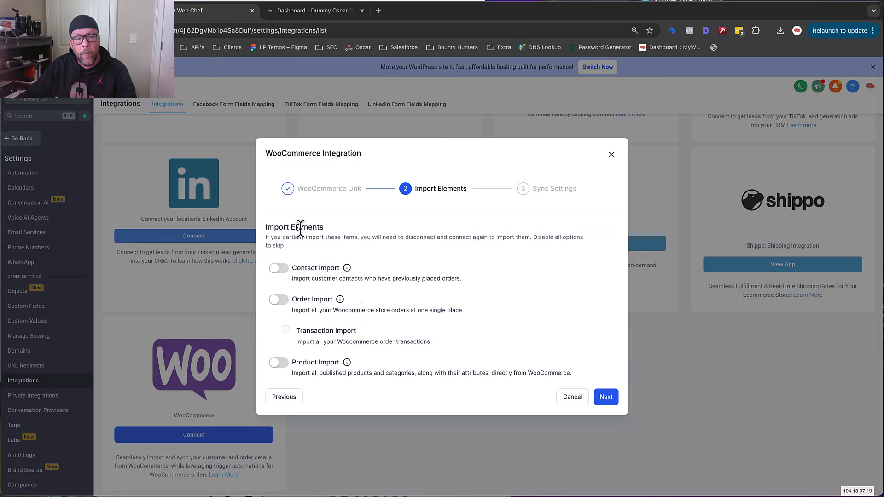
Step: Enable Contact Import, Order Import and Product Import for the WooCommerce integration and proceed to the sync settings
{"action": "left_click", "coordinate": [279, 269]}
{"action": "left_click", "coordinate": [280, 300]}
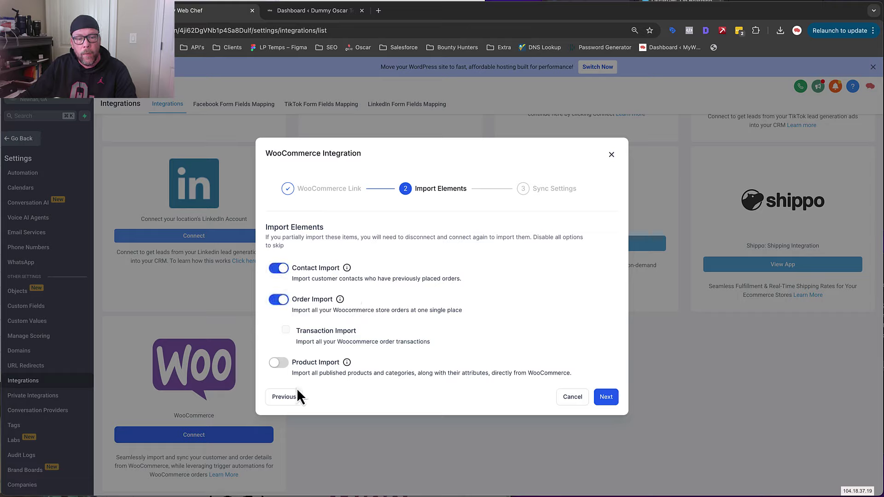
{"action": "left_click", "coordinate": [279, 363]}
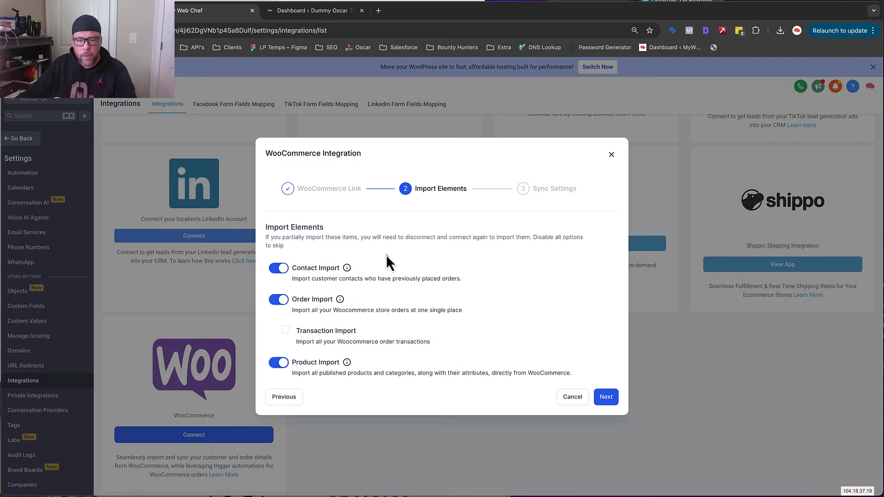
{"action": "left_click", "coordinate": [606, 396]}
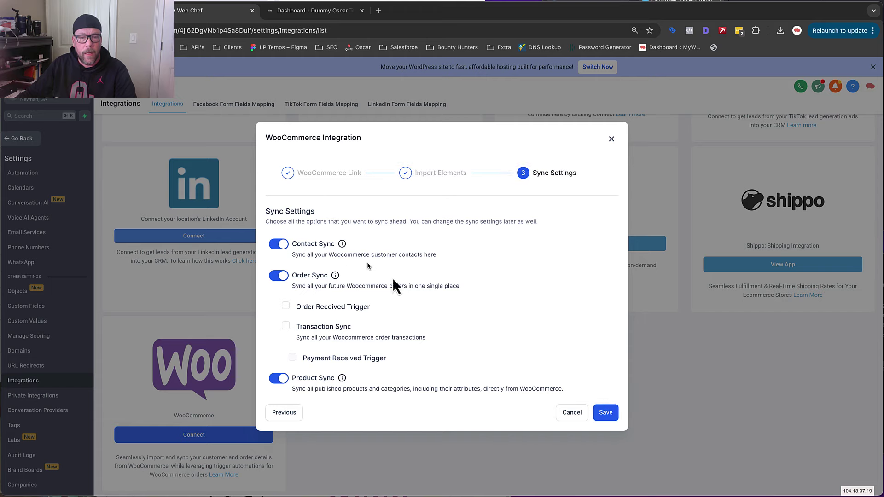
Step: Save the WooCommerce sync settings and approve LeadConnector's read/write access to the store
{"action": "left_click", "coordinate": [606, 414]}
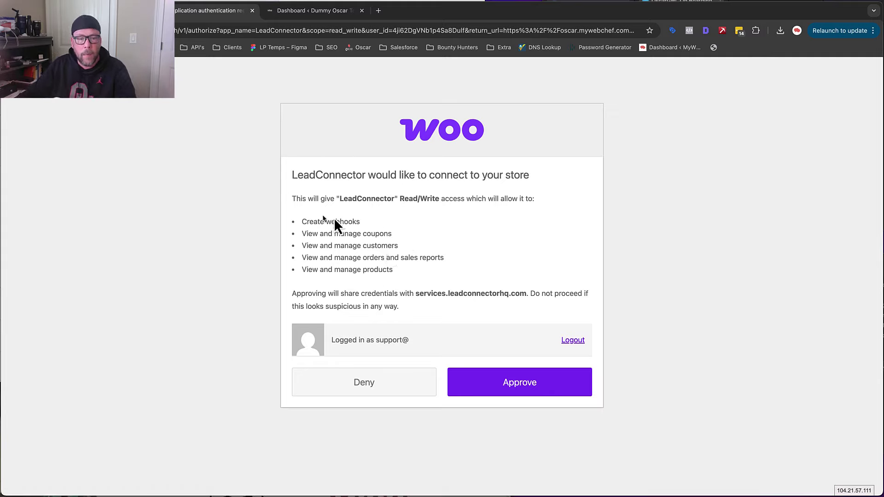
{"action": "left_click_drag", "start_coordinate": [391, 269], "coordinate": [307, 229]}
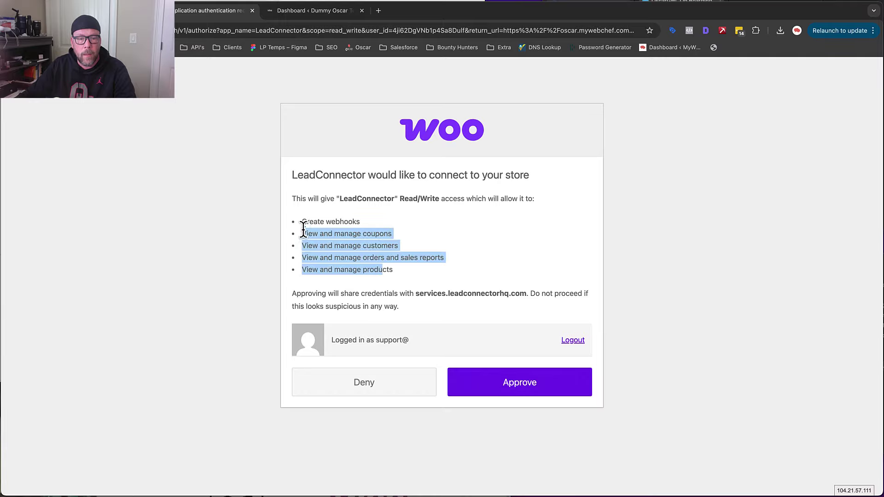
{"action": "left_click", "coordinate": [366, 254]}
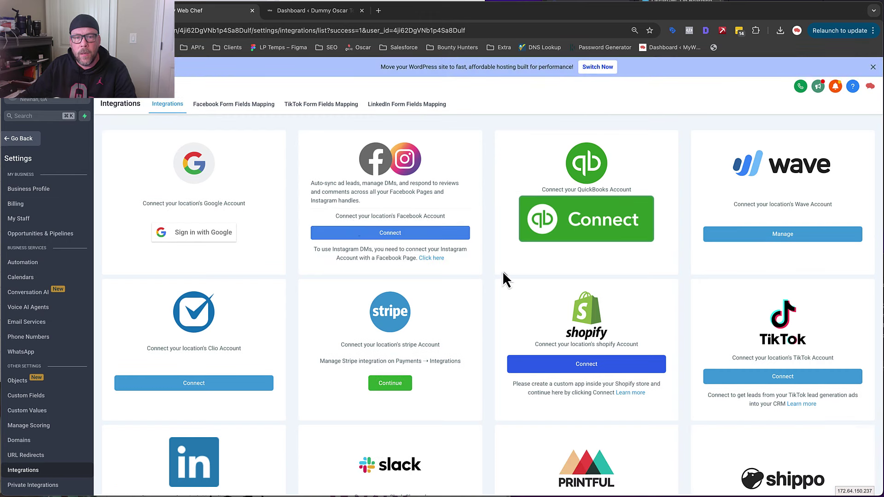
{"action": "scroll", "coordinate": [491, 271], "scroll_direction": "down", "scroll_amount": 5}
{"action": "scroll", "coordinate": [491, 267], "scroll_direction": "down", "scroll_amount": 3}
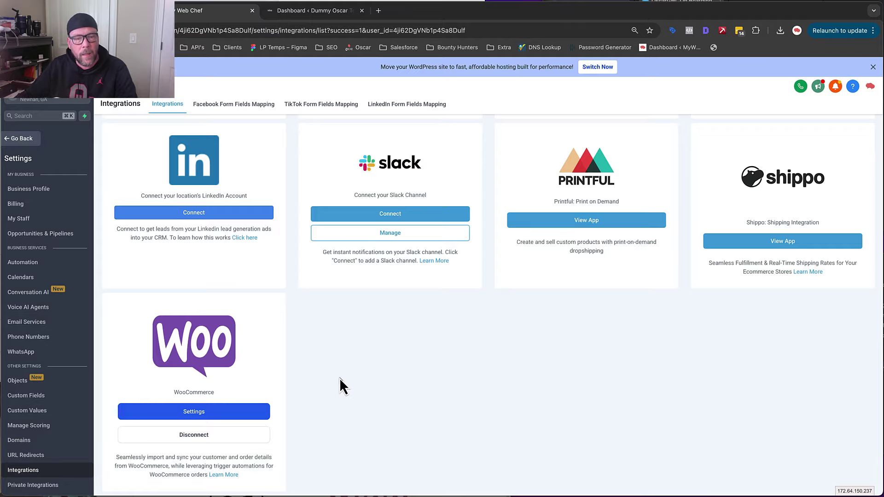
Step: Read the Notes section of the LeadConnector help article on using the WooCommerce integration
{"action": "left_click", "coordinate": [217, 475]}
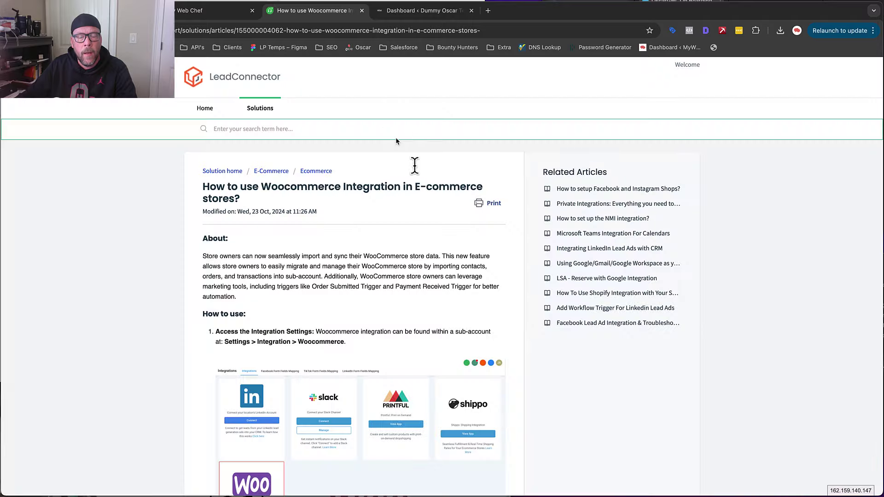
{"action": "scroll", "coordinate": [441, 195], "scroll_direction": "down", "scroll_amount": 10}
{"action": "scroll", "coordinate": [441, 201], "scroll_direction": "down", "scroll_amount": 20}
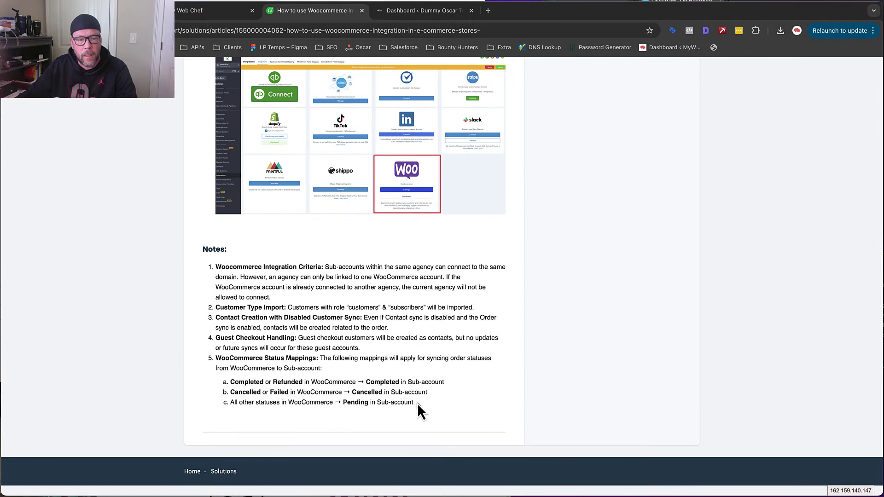
{"action": "left_click_drag", "start_coordinate": [418, 407], "coordinate": [219, 258]}
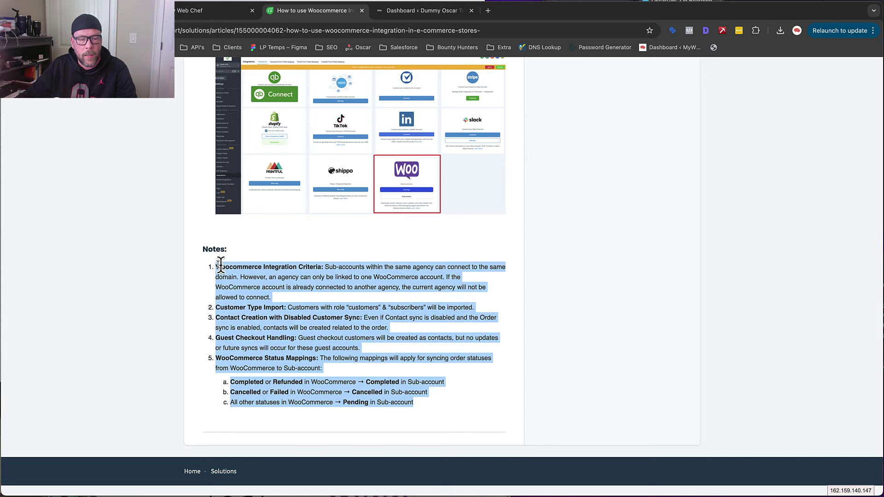
{"action": "left_click", "coordinate": [354, 311]}
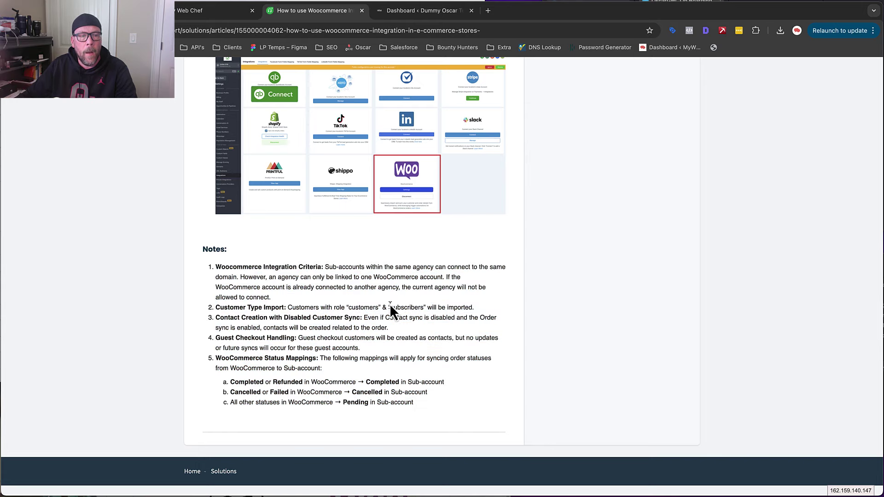
Step: Return to the CRM, leave the settings and open the Payments section
{"action": "left_click", "coordinate": [201, 11]}
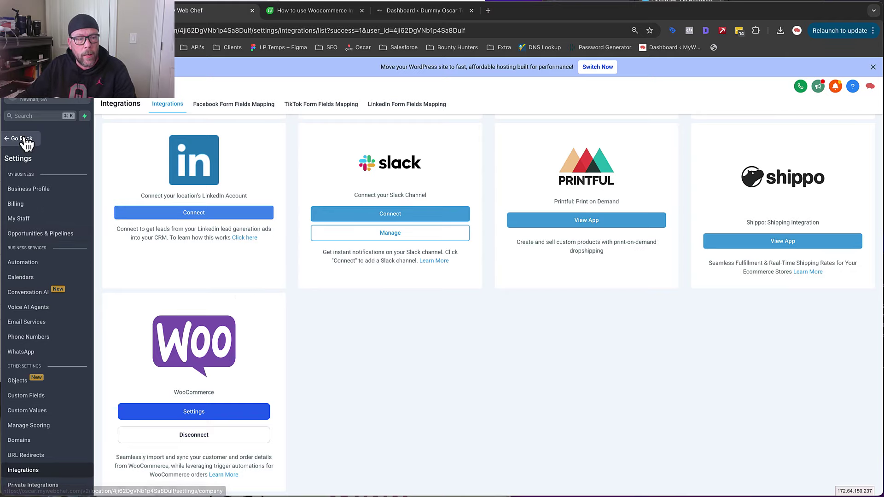
{"action": "left_click", "coordinate": [24, 139]}
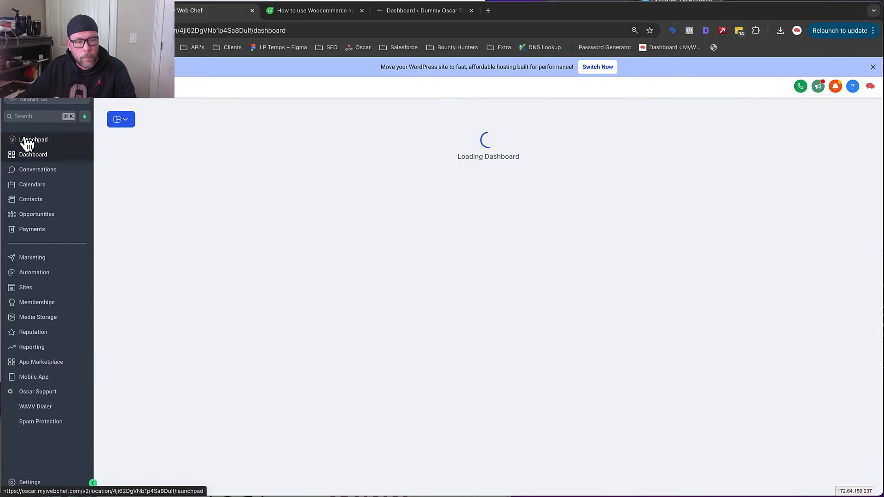
{"action": "left_click", "coordinate": [39, 234]}
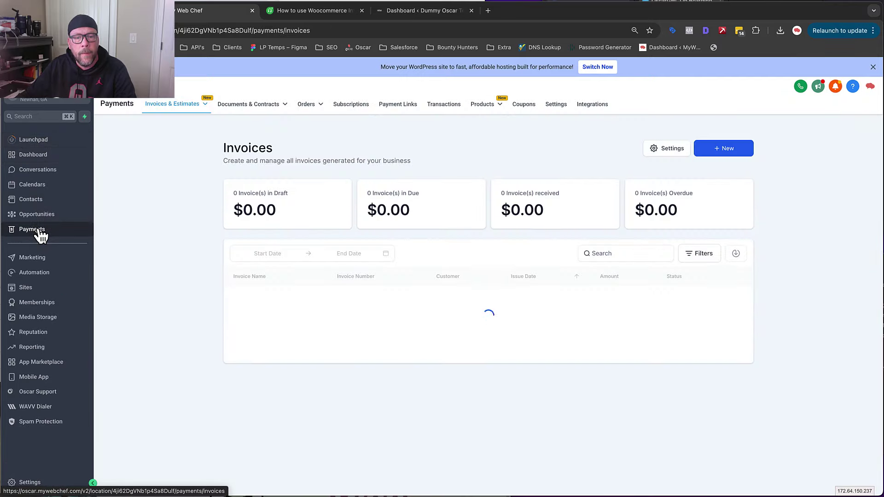
Step: Compare the product list in the CRM's Payments section with the full WooCommerce product list in the WordPress admin
{"action": "mouse_move", "coordinate": [485, 107]}
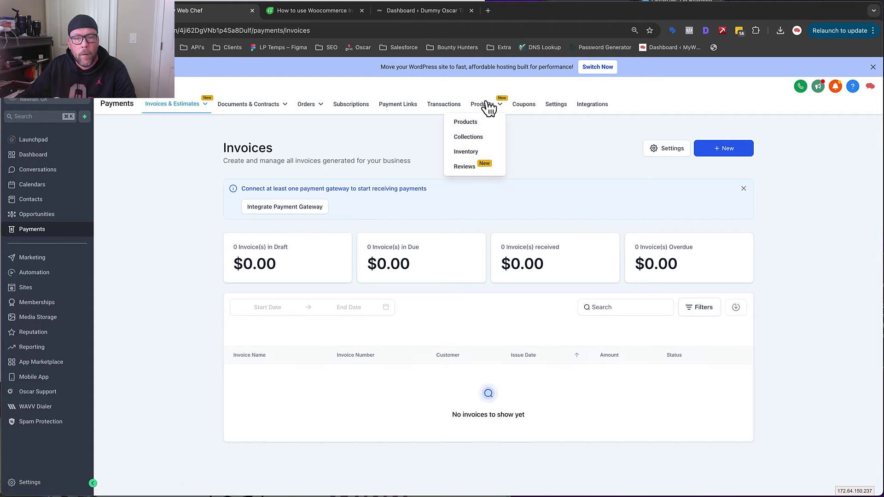
{"action": "left_click", "coordinate": [466, 122]}
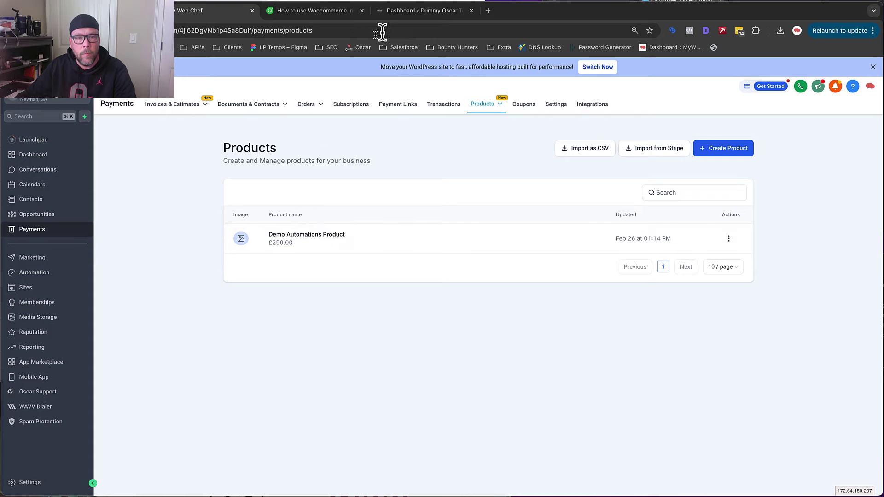
{"action": "left_click", "coordinate": [415, 16]}
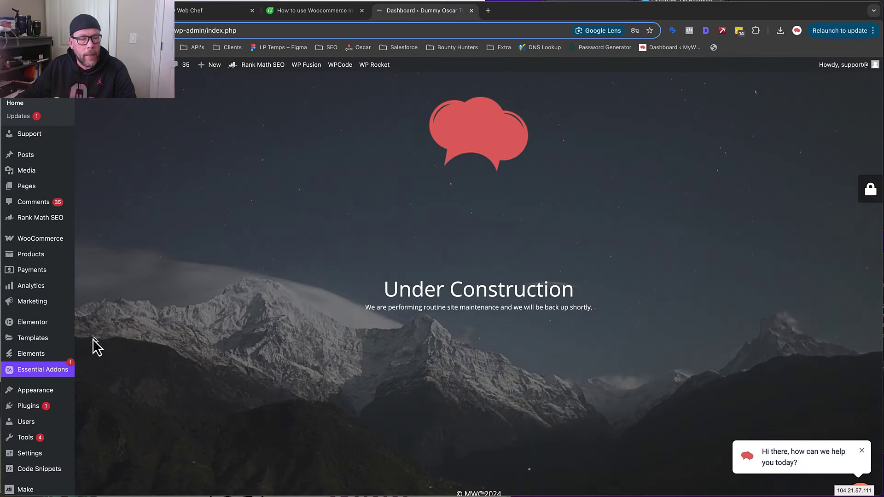
{"action": "mouse_move", "coordinate": [34, 261]}
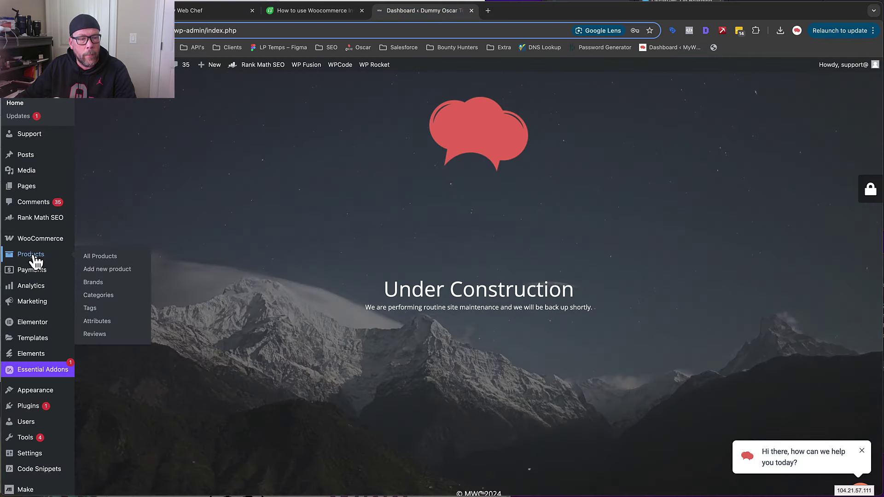
{"action": "left_click", "coordinate": [142, 270]}
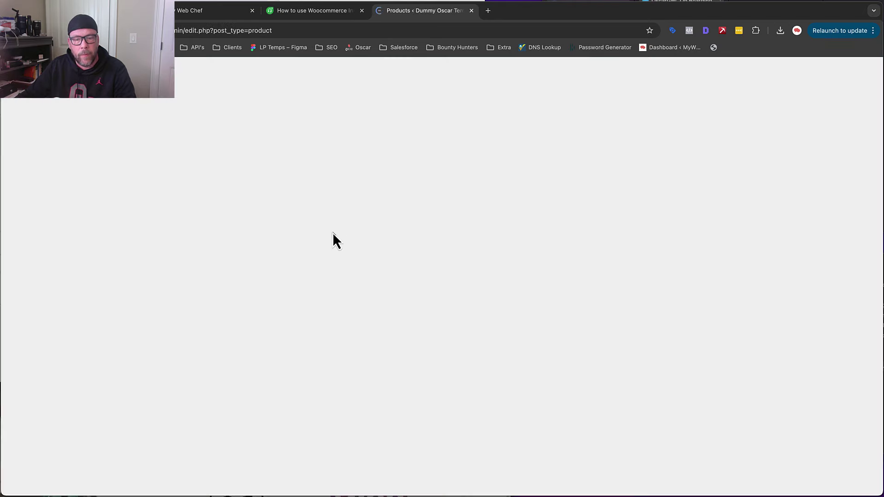
{"action": "scroll", "coordinate": [352, 210], "scroll_direction": "down", "scroll_amount": 5}
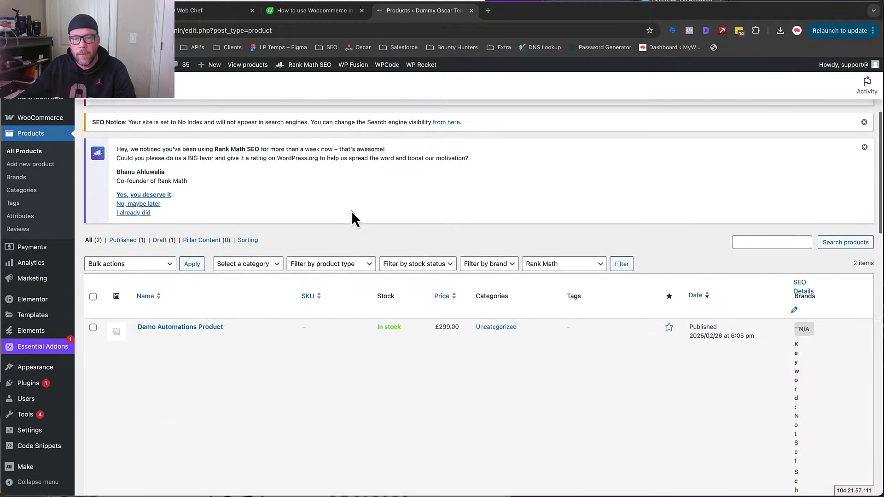
{"action": "scroll", "coordinate": [352, 211], "scroll_direction": "down", "scroll_amount": 2}
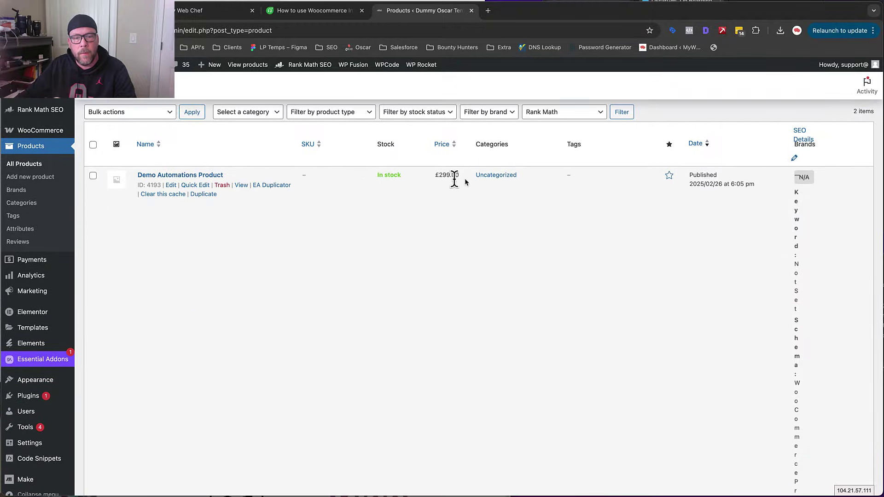
{"action": "scroll", "coordinate": [438, 192], "scroll_direction": "up", "scroll_amount": 5}
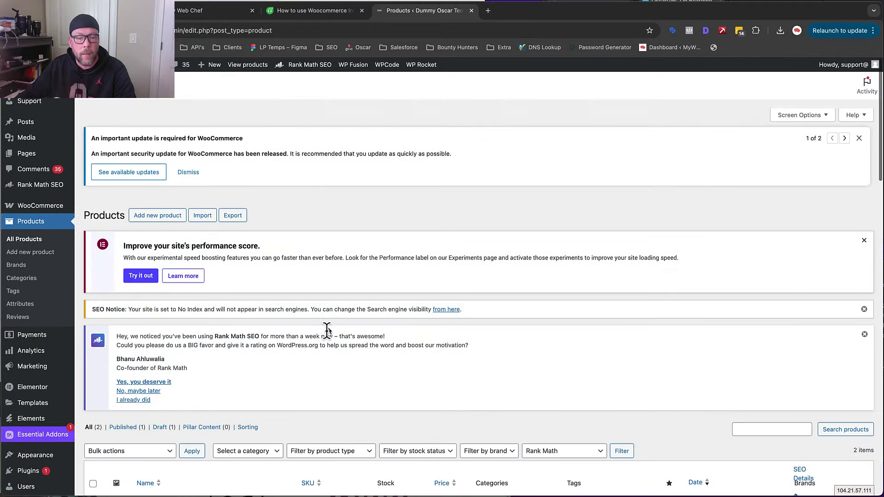
{"action": "scroll", "coordinate": [327, 330], "scroll_direction": "down", "scroll_amount": 5}
{"action": "scroll", "coordinate": [299, 212], "scroll_direction": "up", "scroll_amount": 5}
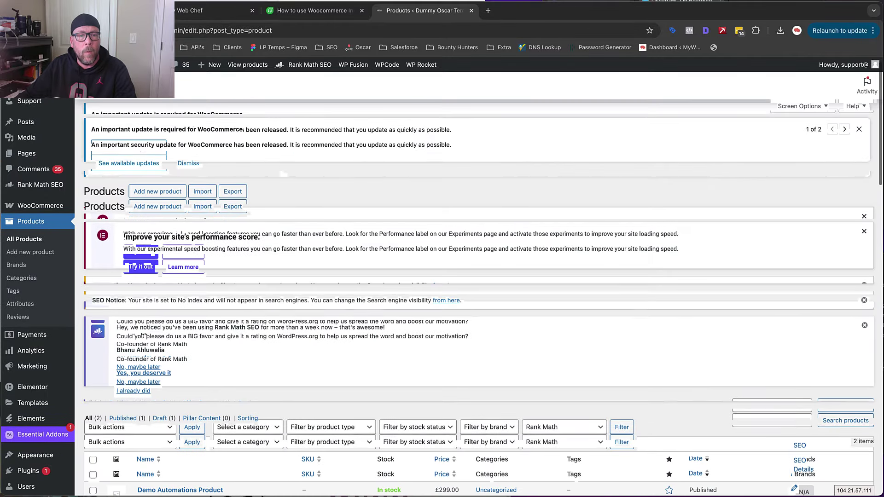
{"action": "left_click", "coordinate": [190, 11]}
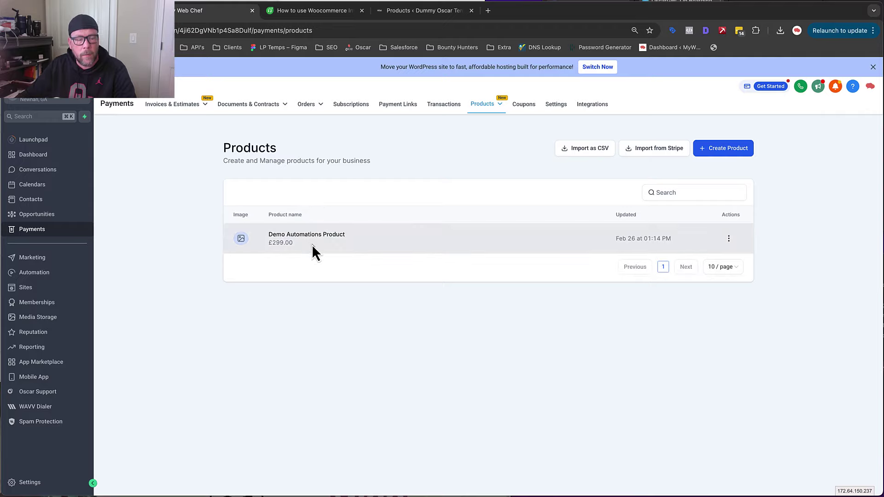
Step: Create a folder named "Woocommerce Demo" in the Automation workflow list
{"action": "left_click", "coordinate": [41, 273]}
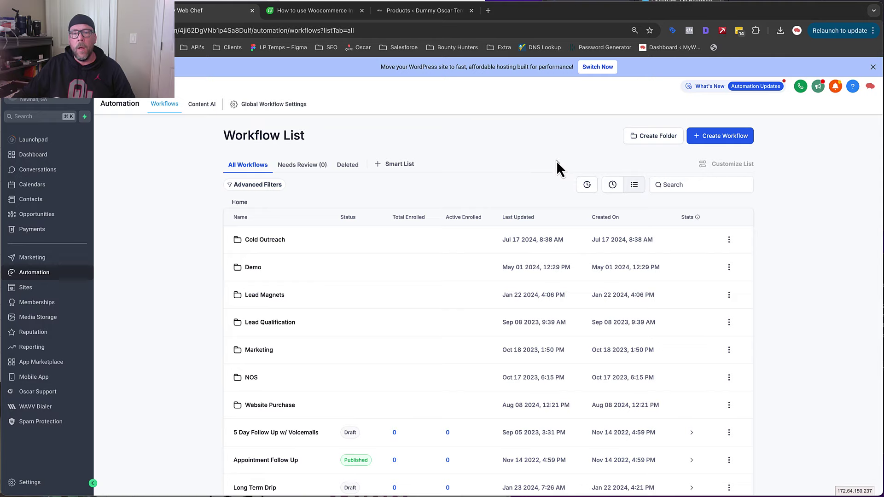
{"action": "left_click", "coordinate": [655, 137]}
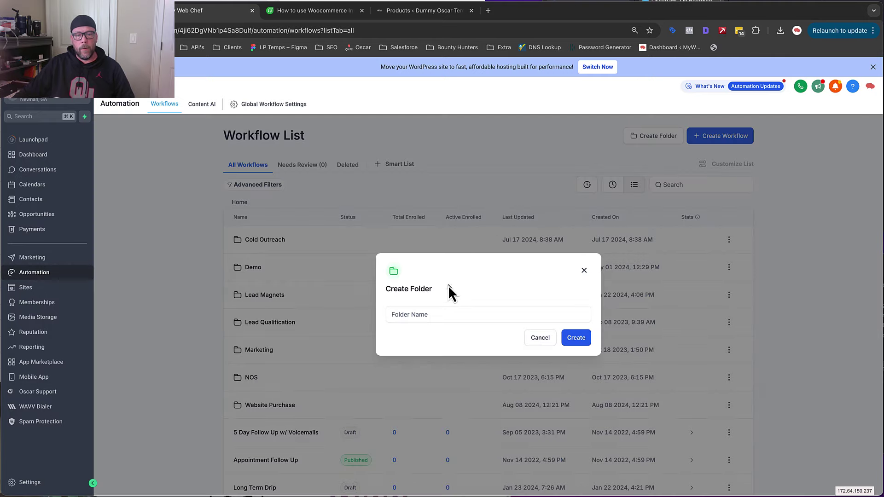
{"action": "left_click", "coordinate": [444, 313]}
{"action": "type", "text": "D"}
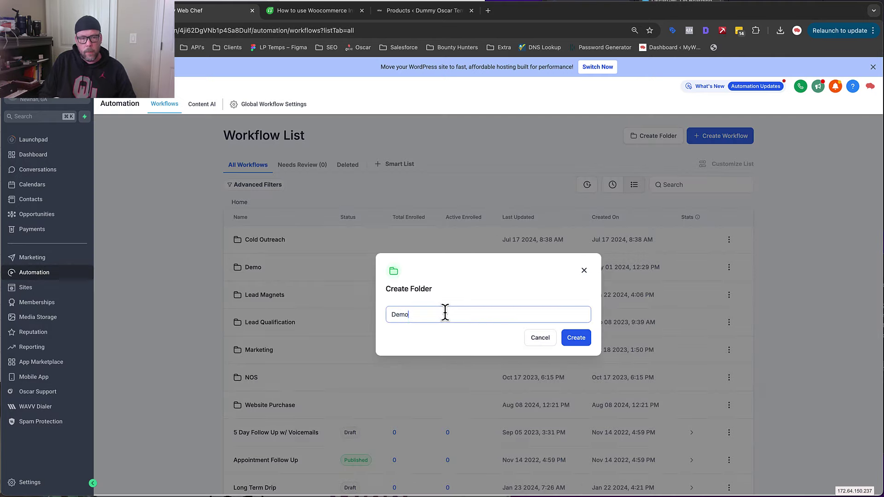
{"action": "key", "text": "BackSpace"}
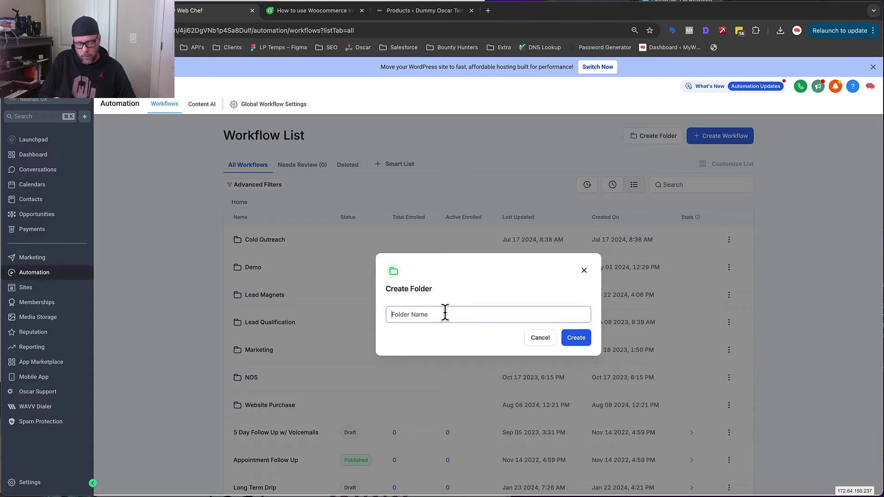
{"action": "type", "text": "Woocommerce"}
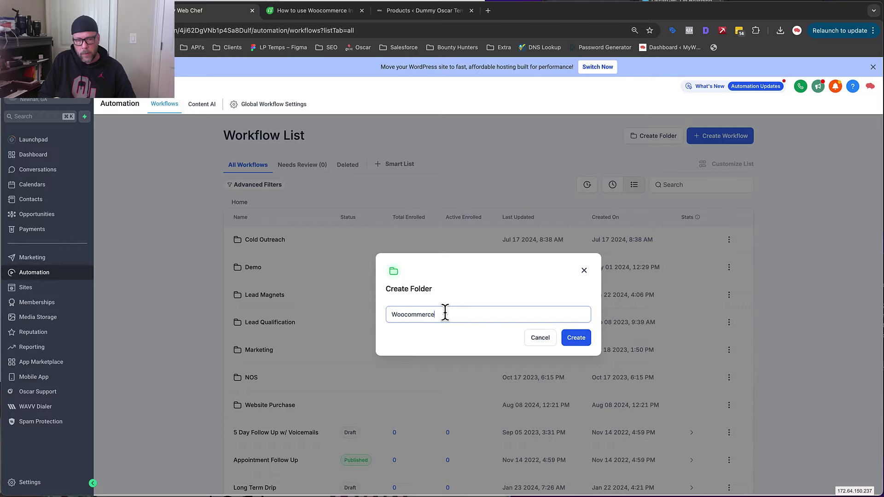
{"action": "type", "text": " Demo"}
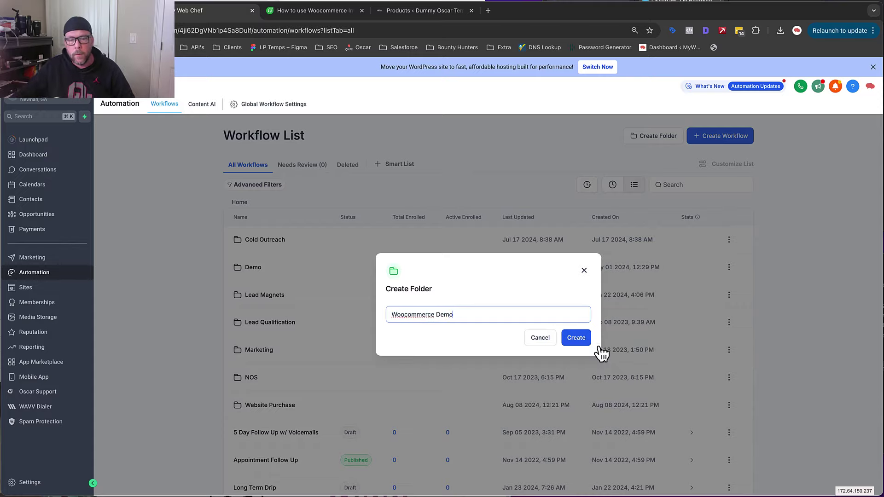
{"action": "left_click", "coordinate": [584, 341]}
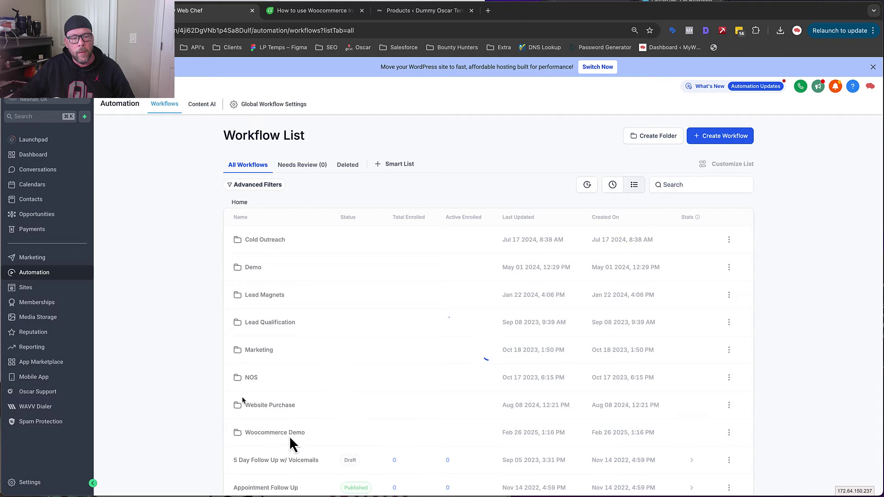
Step: Create a new workflow from scratch inside the Woocommerce Demo folder
{"action": "left_click", "coordinate": [290, 437]}
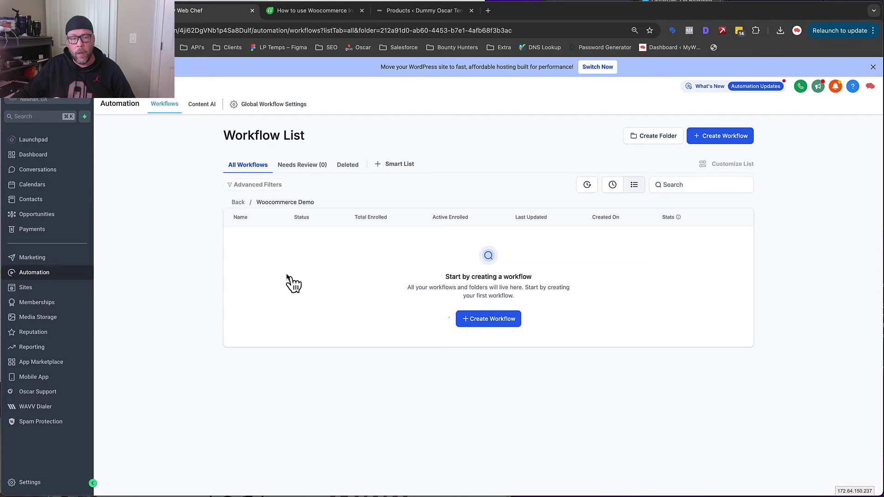
{"action": "left_click", "coordinate": [498, 325]}
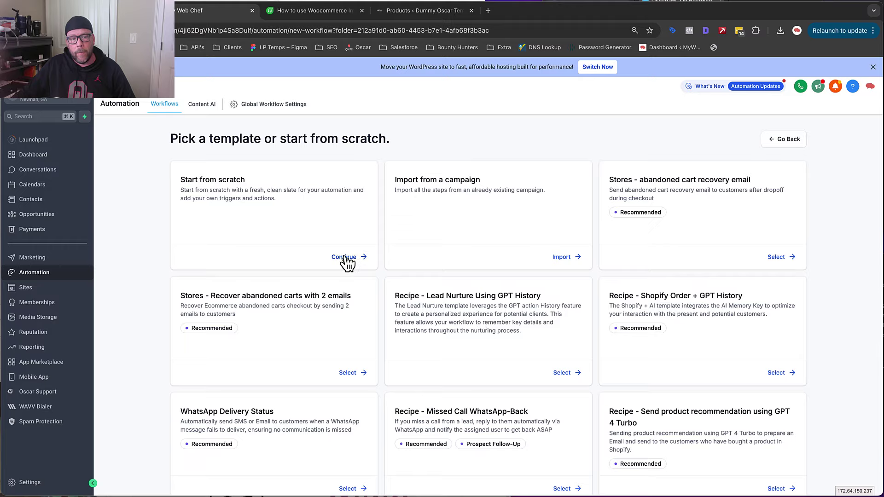
{"action": "left_click", "coordinate": [345, 258]}
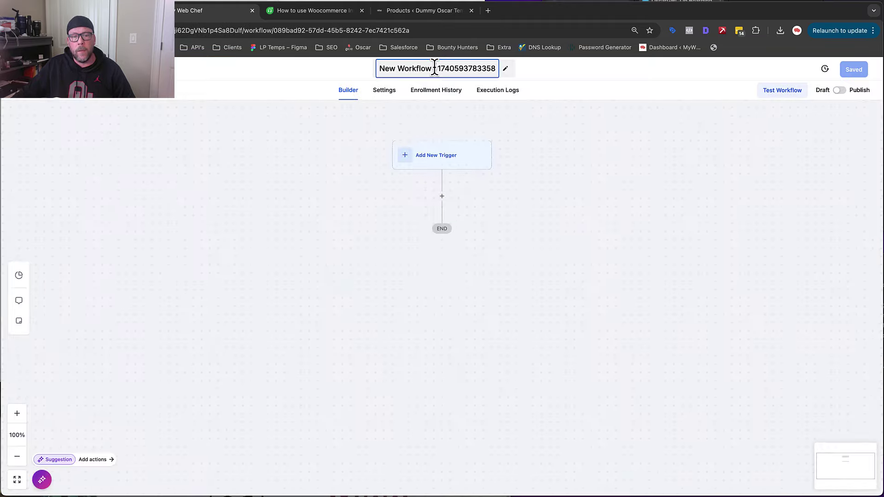
Step: Rename the new workflow "Woocommerce Direct Connection" and save it
{"action": "left_click", "coordinate": [434, 67]}
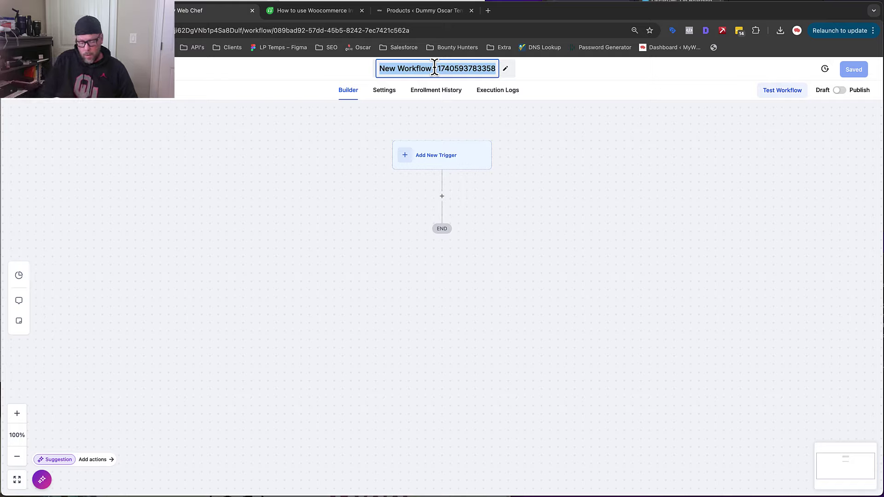
{"action": "type", "text": "Woocom"}
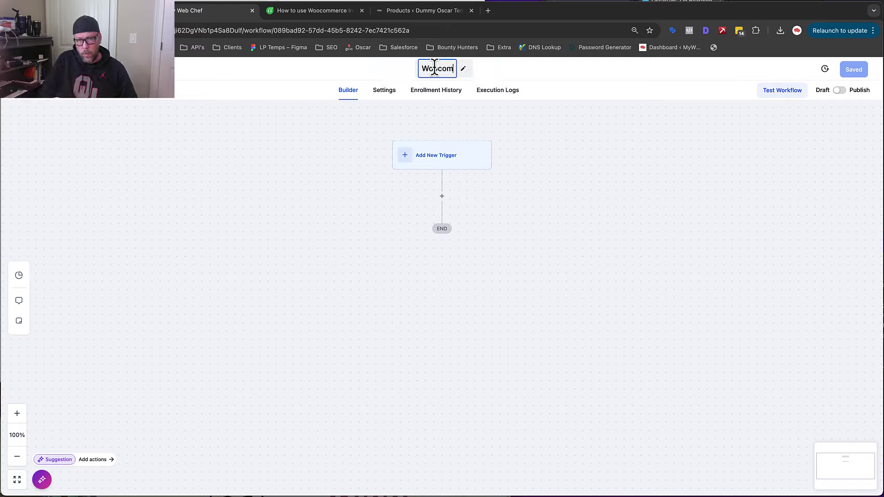
{"action": "type", "text": "merc Driect"}
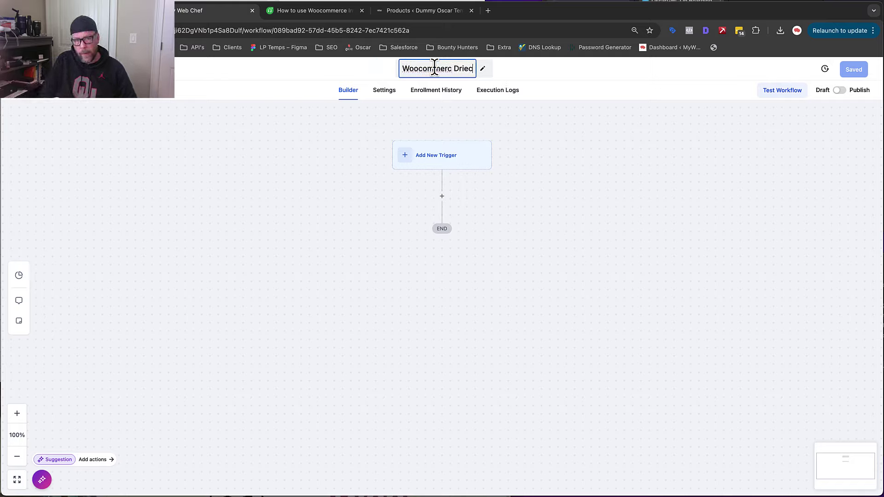
{"action": "key", "text": "BackSpace"}
{"action": "key", "text": "BackSpace"}
{"action": "key", "text": "BackSpace"}
{"action": "key", "text": "BackSpace"}
{"action": "key", "text": "BackSpace"}
{"action": "key", "text": "BackSpace"}
{"action": "type", "text": "ir"}
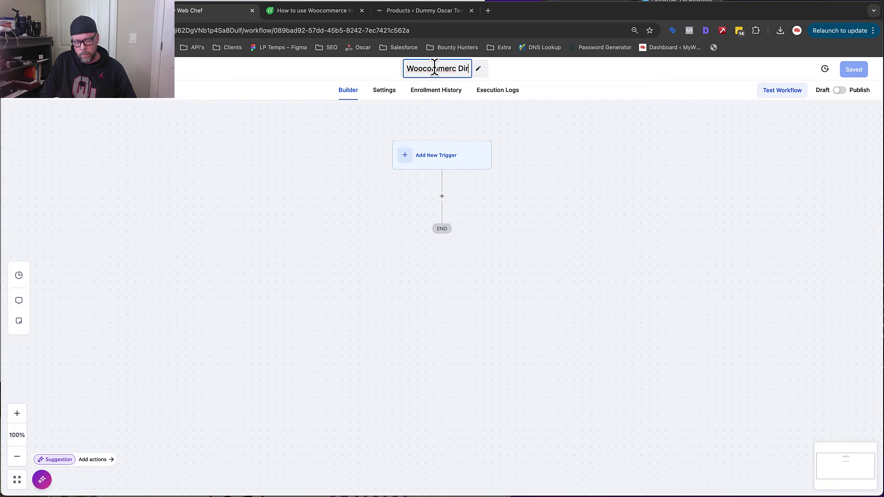
{"action": "type", "text": "ect Connection"}
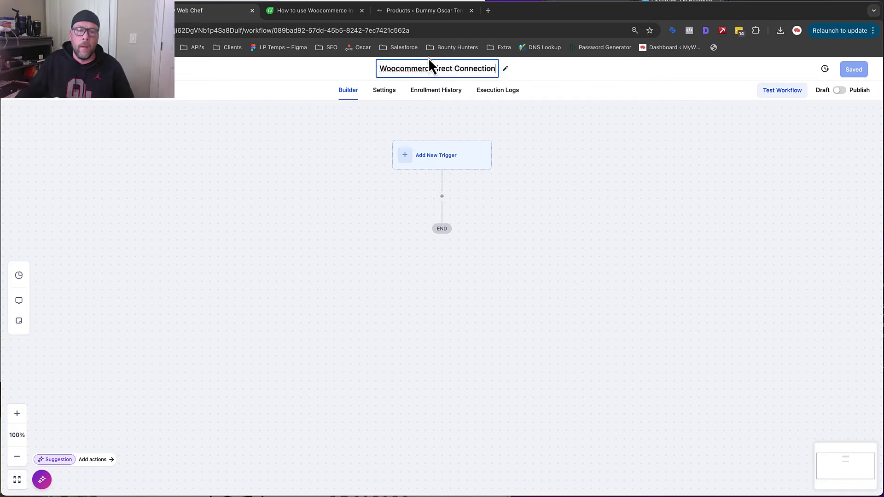
{"action": "left_click", "coordinate": [428, 69]}
{"action": "type", "text": "e"}
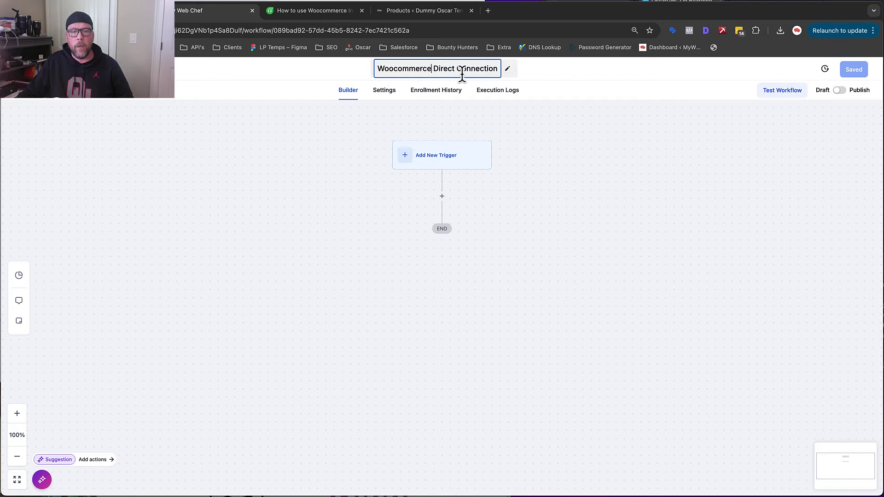
{"action": "key", "text": "Return"}
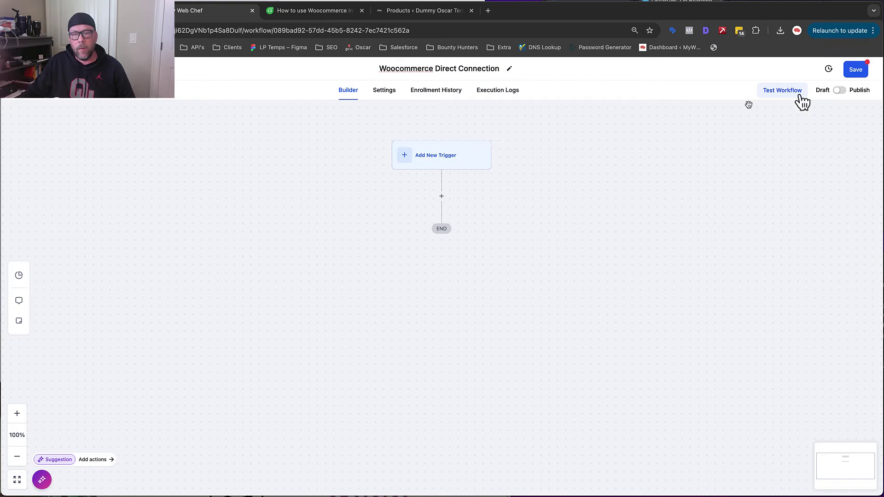
{"action": "left_click", "coordinate": [855, 71]}
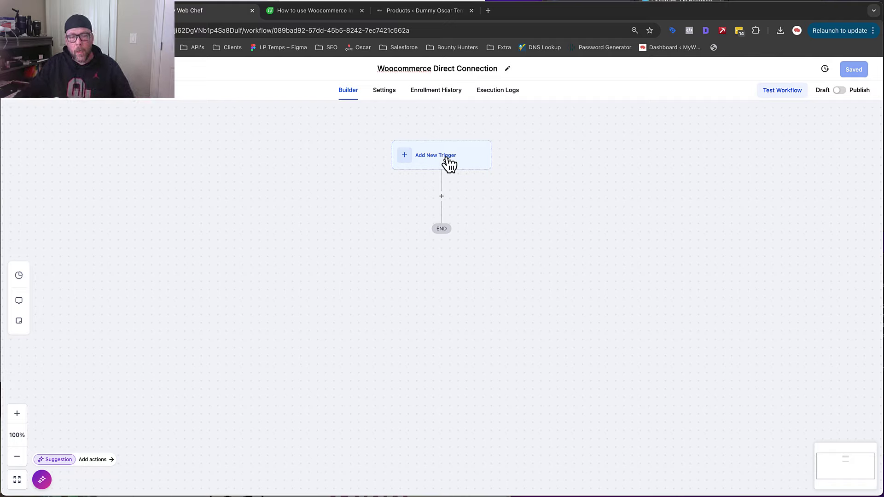
Step: Search the workflow triggers for "purchase" and choose Order Submitted as the trigger
{"action": "left_click", "coordinate": [434, 157]}
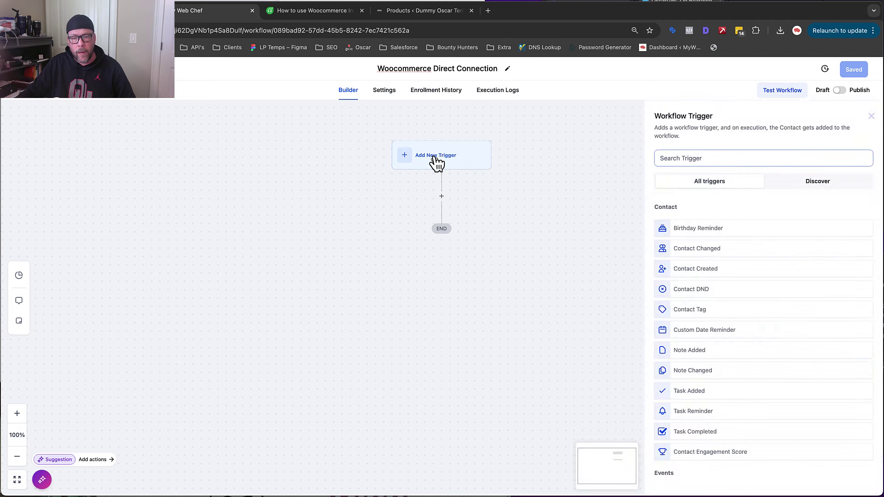
{"action": "left_click", "coordinate": [766, 157]}
{"action": "type", "text": "p"}
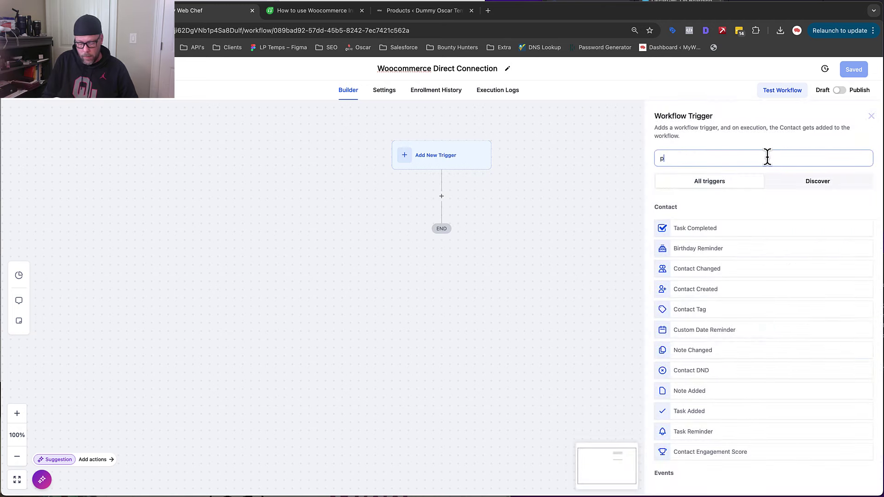
{"action": "type", "text": "urchase"}
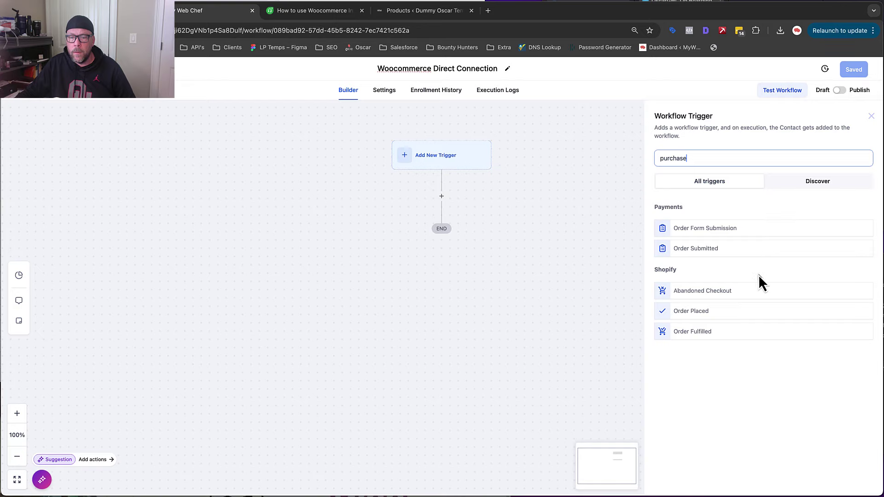
{"action": "left_click", "coordinate": [699, 249]}
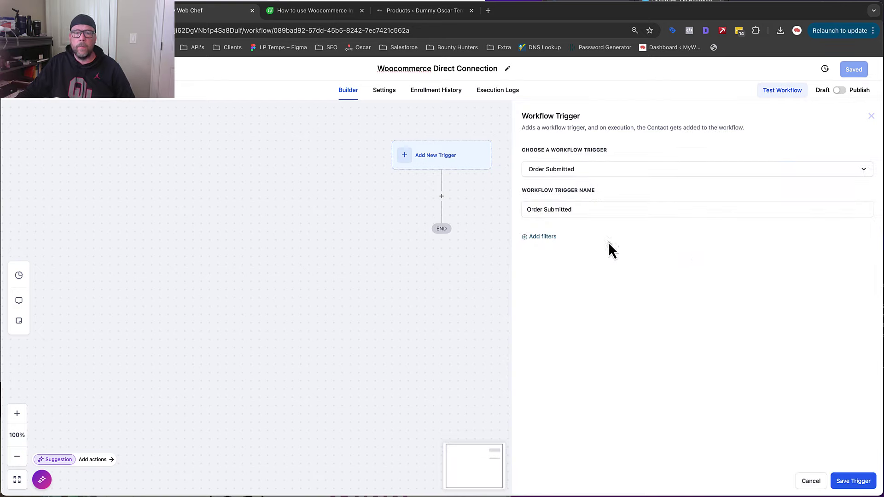
Step: Filter the Order Submitted trigger to Global Product is Demo Automations Product and save the trigger
{"action": "left_click", "coordinate": [550, 237]}
{"action": "left_click", "coordinate": [585, 250]}
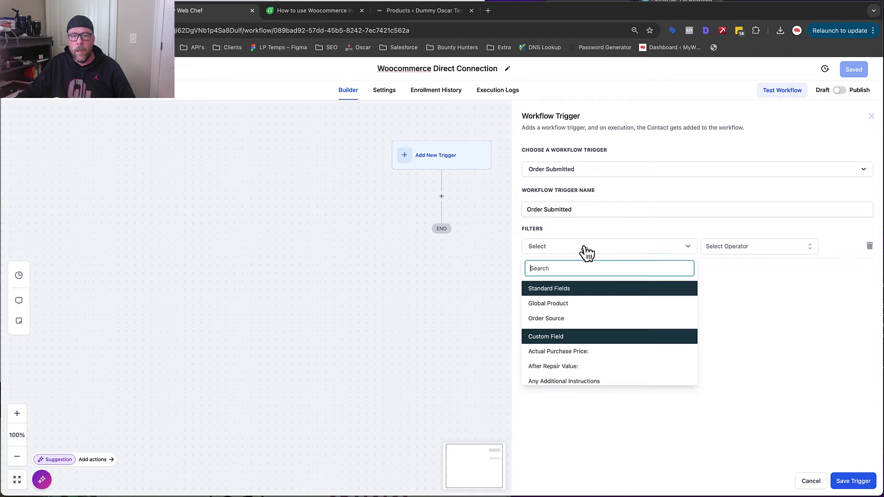
{"action": "left_click", "coordinate": [559, 304]}
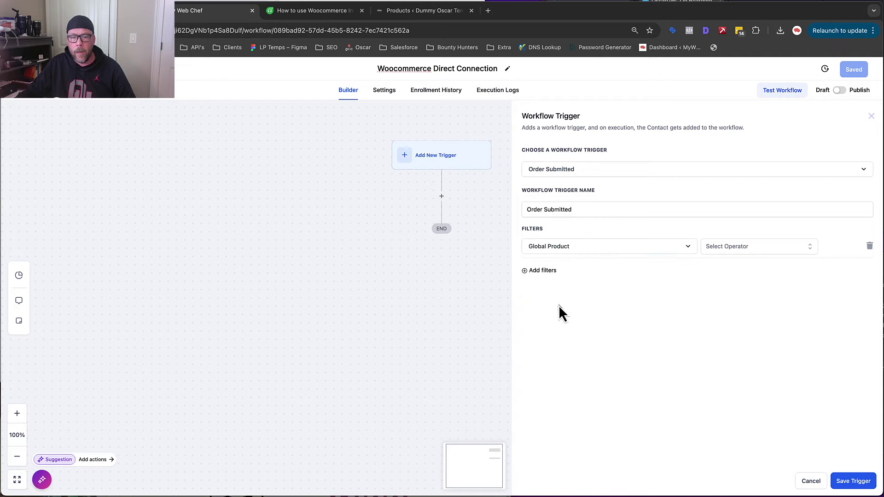
{"action": "left_click", "coordinate": [767, 247]}
{"action": "left_click", "coordinate": [746, 264]}
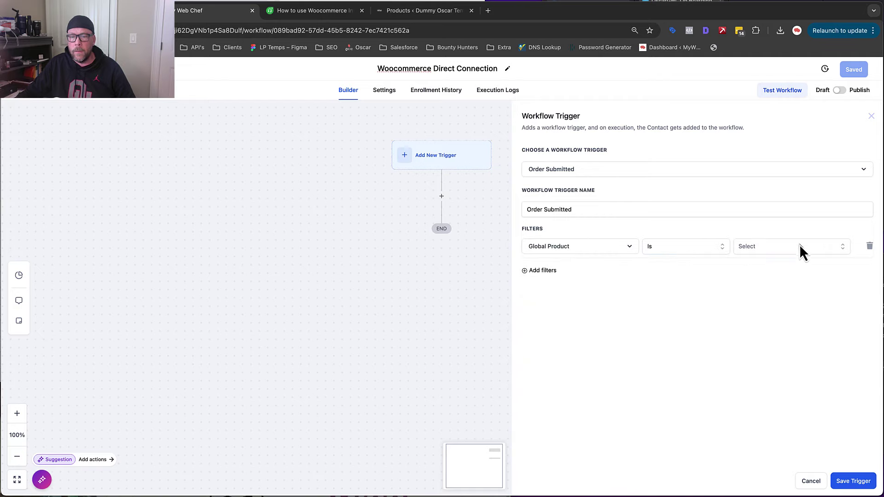
{"action": "left_click", "coordinate": [799, 245]}
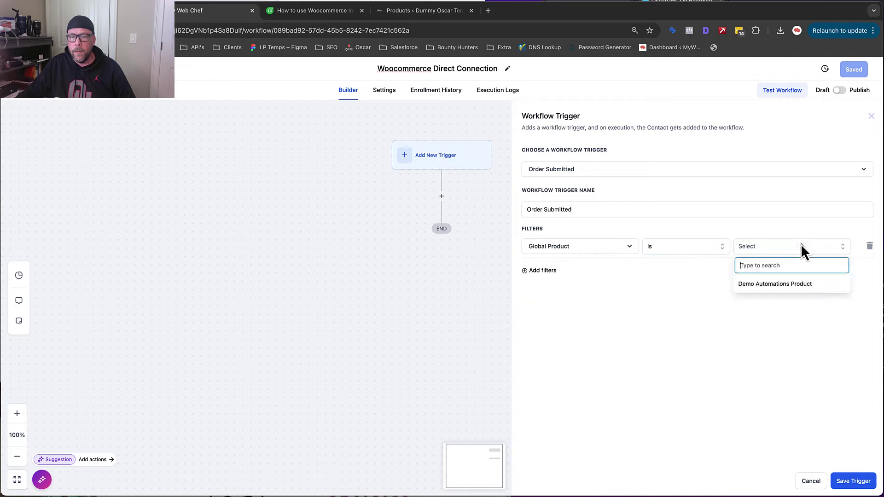
{"action": "left_click", "coordinate": [769, 287]}
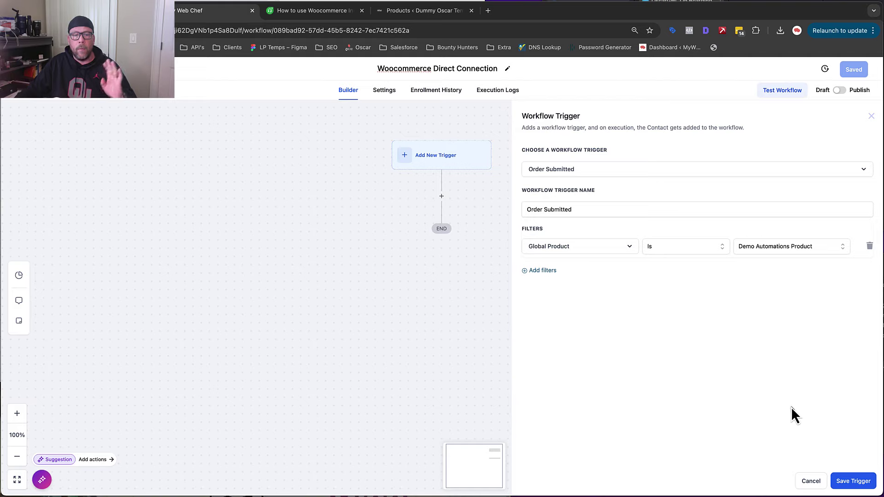
{"action": "left_click", "coordinate": [853, 481]}
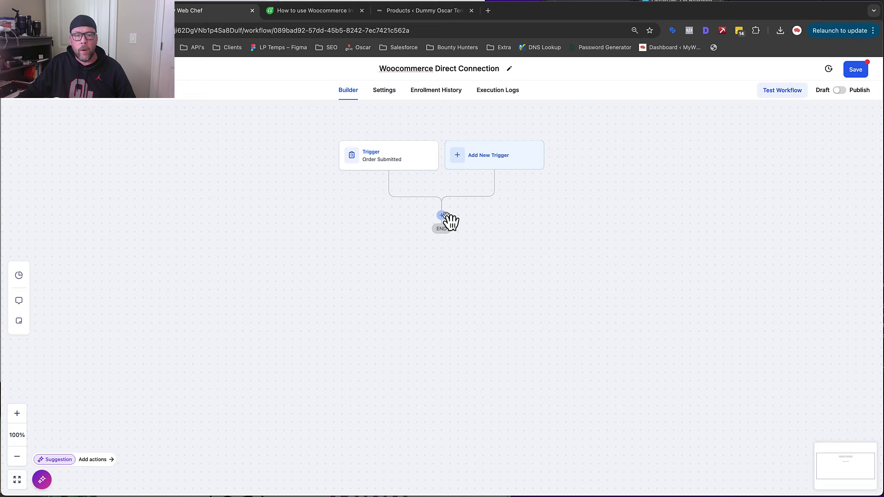
Step: Search the actions for "email" and add a Send Email action after the trigger
{"action": "left_click", "coordinate": [441, 216]}
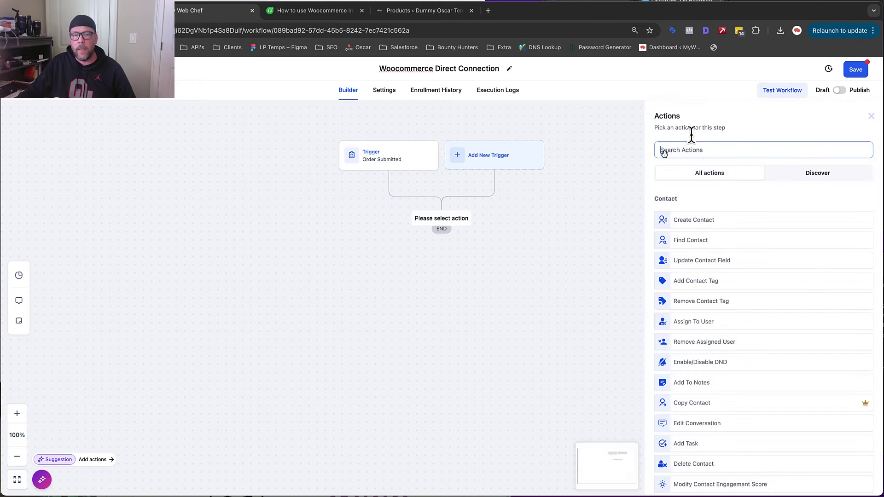
{"action": "left_click", "coordinate": [706, 149]}
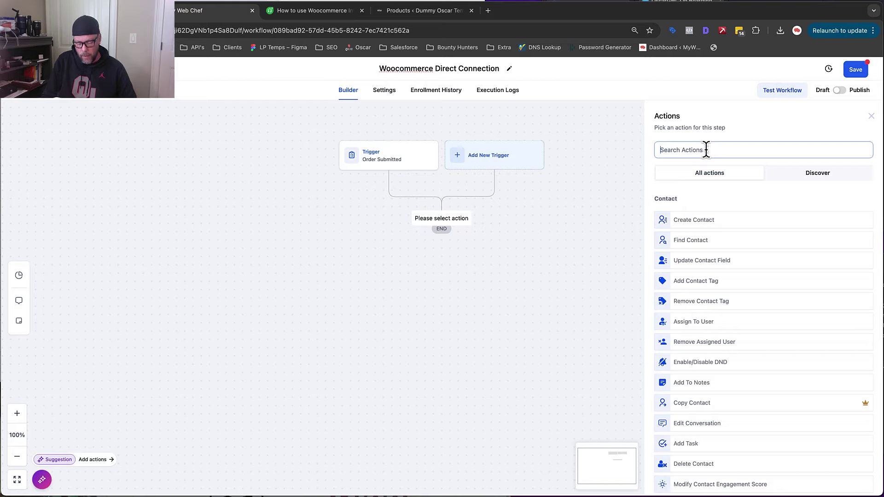
{"action": "type", "text": "email"}
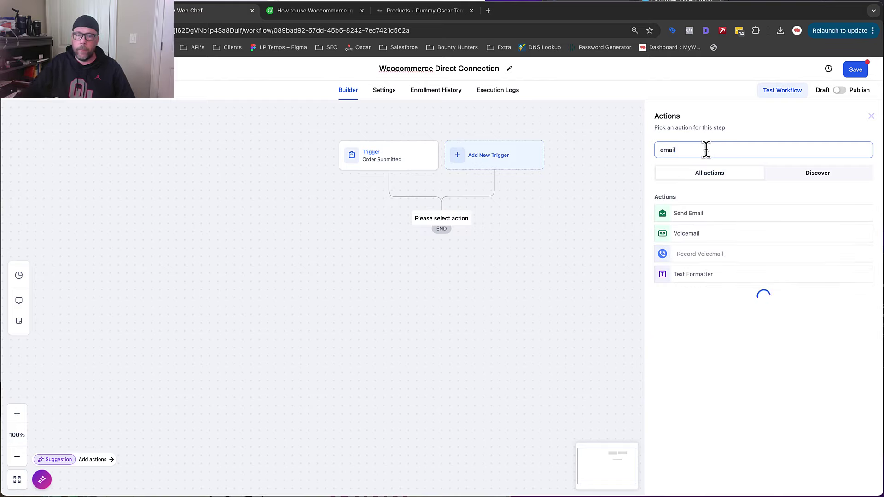
{"action": "left_click", "coordinate": [716, 215]}
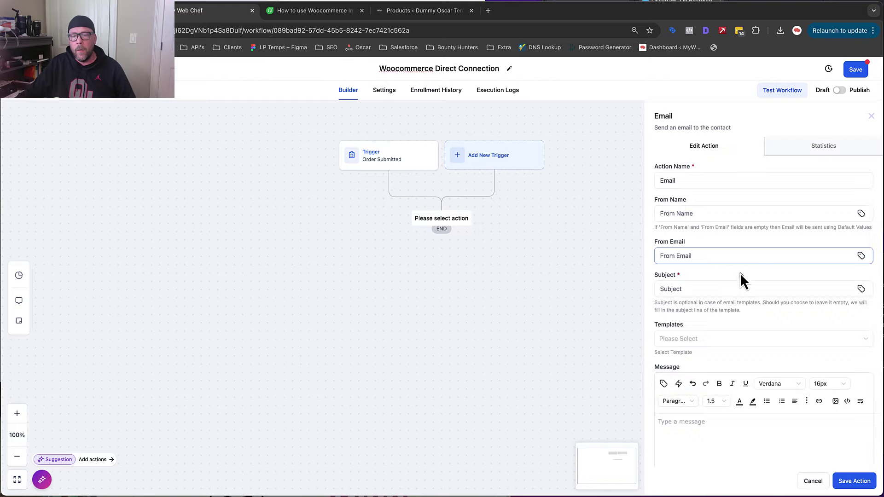
Step: Begin the email message with "hey" followed by the contact's first name custom value
{"action": "scroll", "coordinate": [775, 265], "scroll_direction": "down", "scroll_amount": 3}
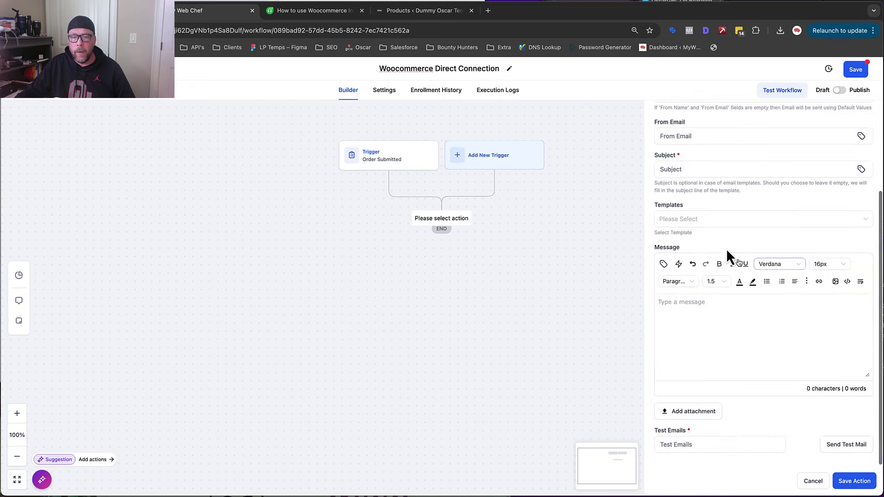
{"action": "left_click", "coordinate": [708, 221]}
{"action": "left_click", "coordinate": [715, 198]}
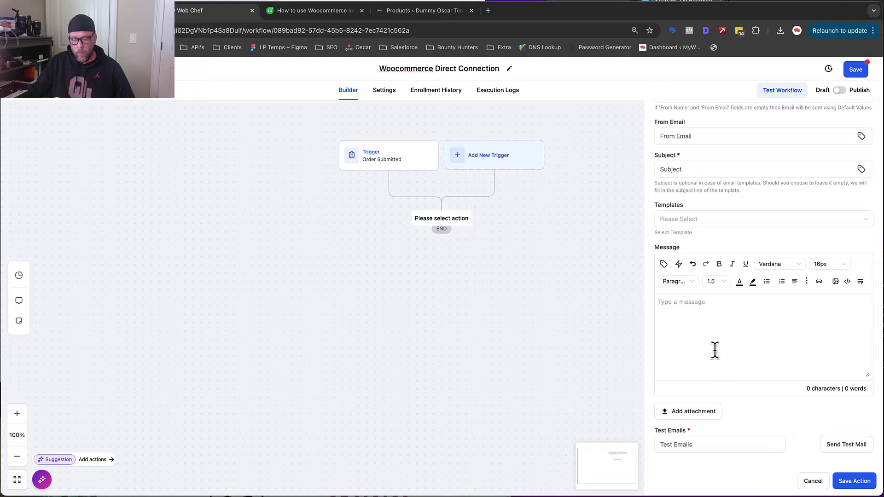
{"action": "type", "text": "hey"}
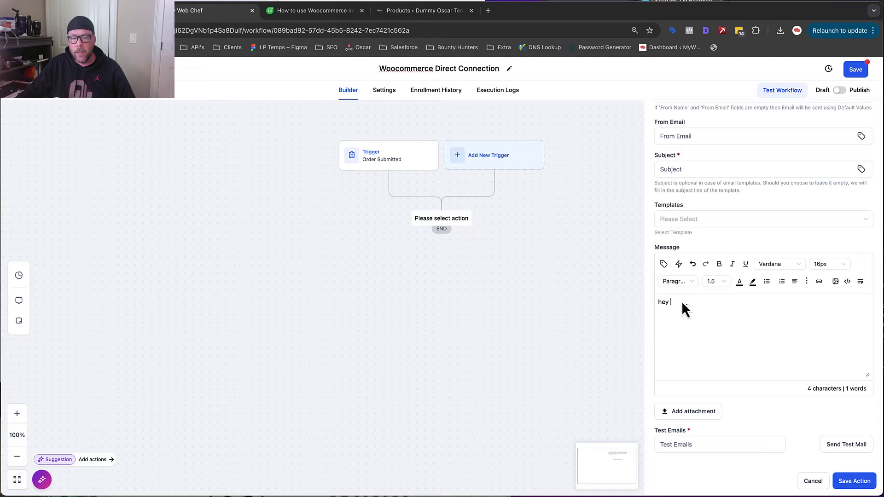
{"action": "left_click", "coordinate": [663, 265]}
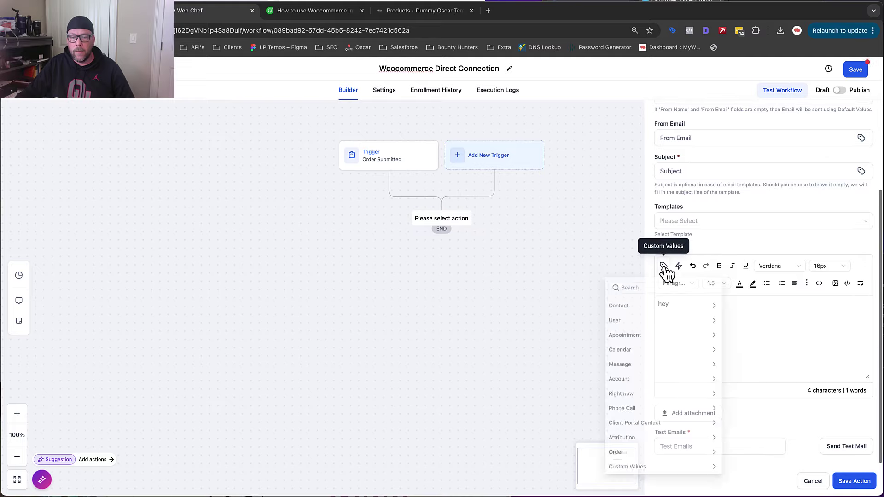
{"action": "left_click", "coordinate": [648, 307]}
{"action": "left_click", "coordinate": [632, 339]}
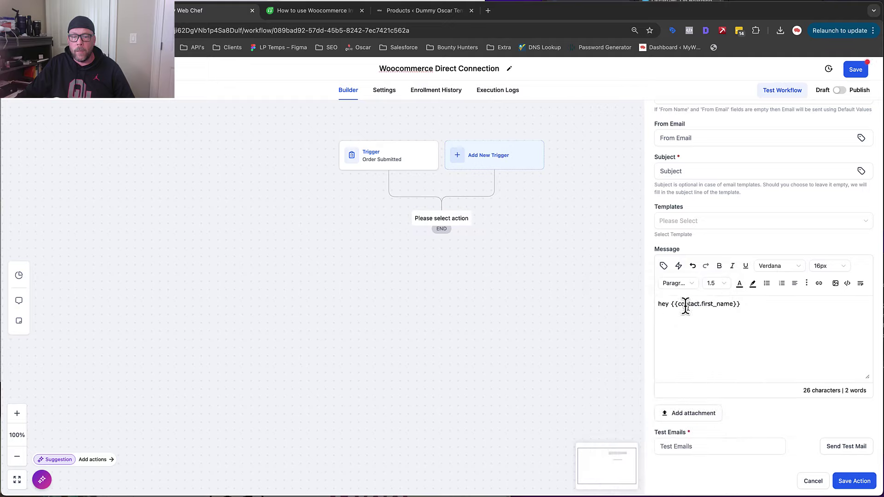
Step: Capitalize the greeting as "Hey" and continue the message after the first-name value with ", thanks for purchasing this product."
{"action": "left_click", "coordinate": [661, 304]}
{"action": "key", "text": "BackSpace"}
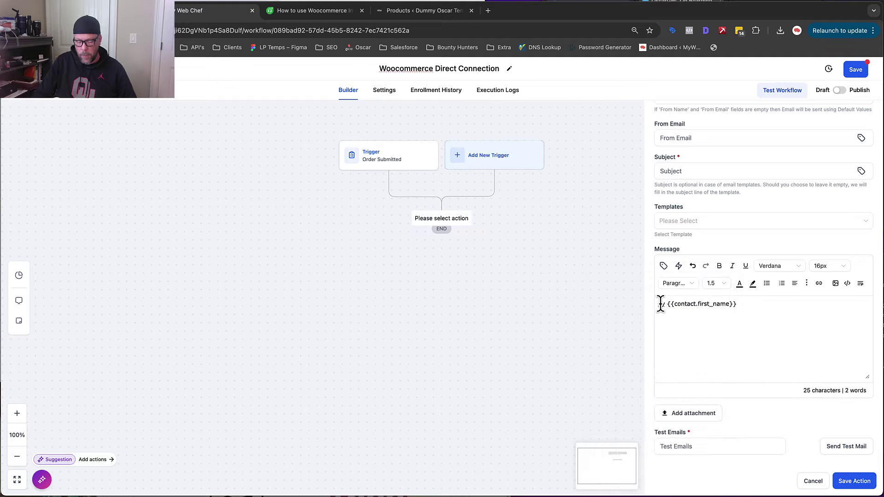
{"action": "type", "text": "Hey"}
{"action": "left_click", "coordinate": [766, 308]}
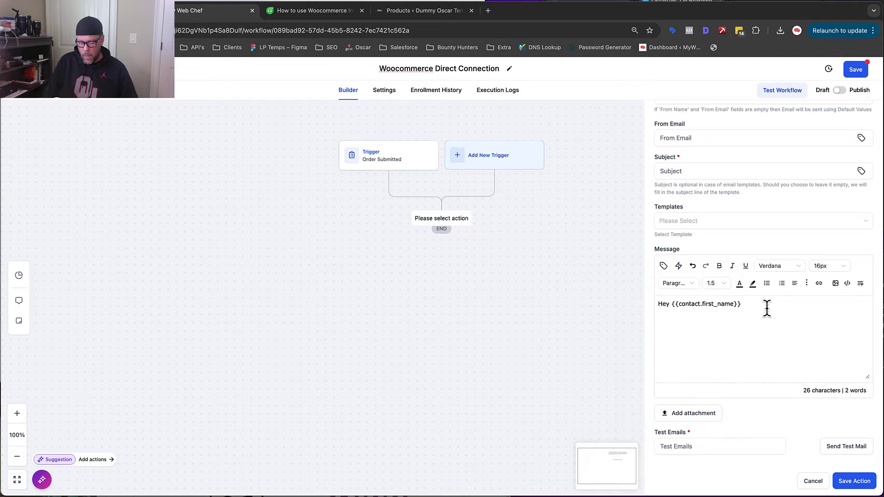
{"action": "type", "text": ", thanks for purchase"}
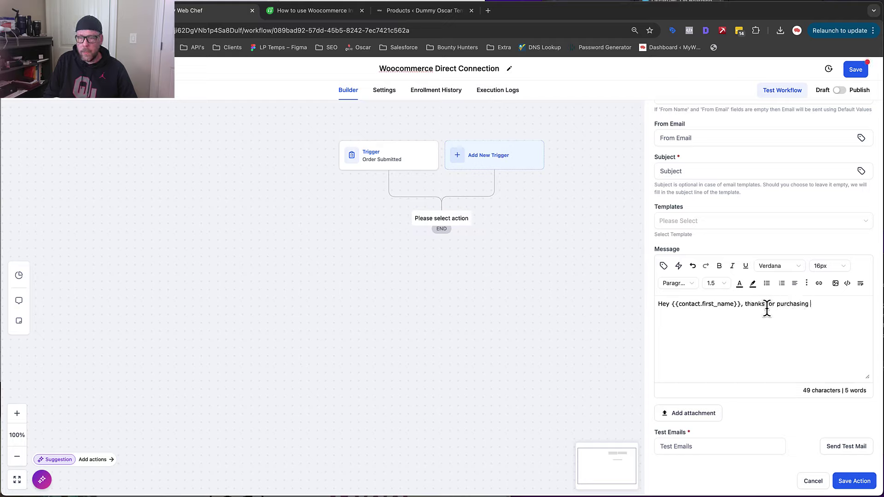
{"action": "type", "text": "ng this product."}
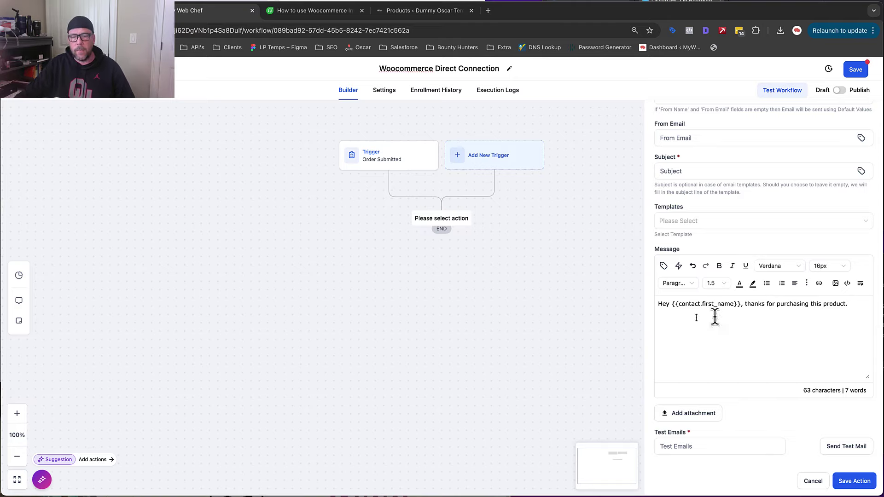
Step: Enter "Subject" as the email's subject line and save the Email action
{"action": "left_click", "coordinate": [859, 479]}
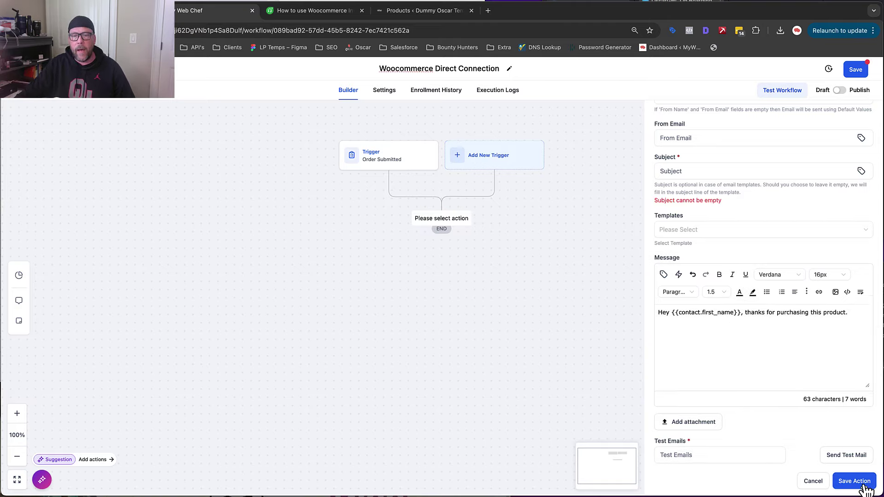
{"action": "left_click", "coordinate": [710, 172]}
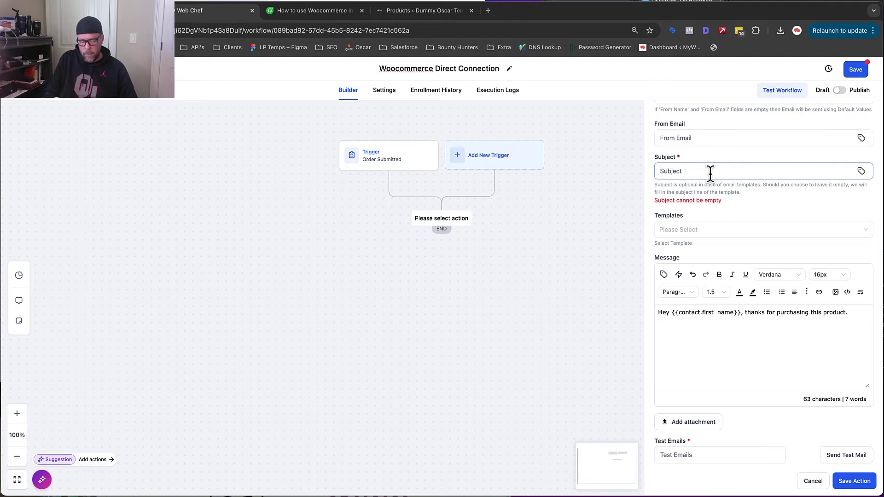
{"action": "type", "text": "Subject"}
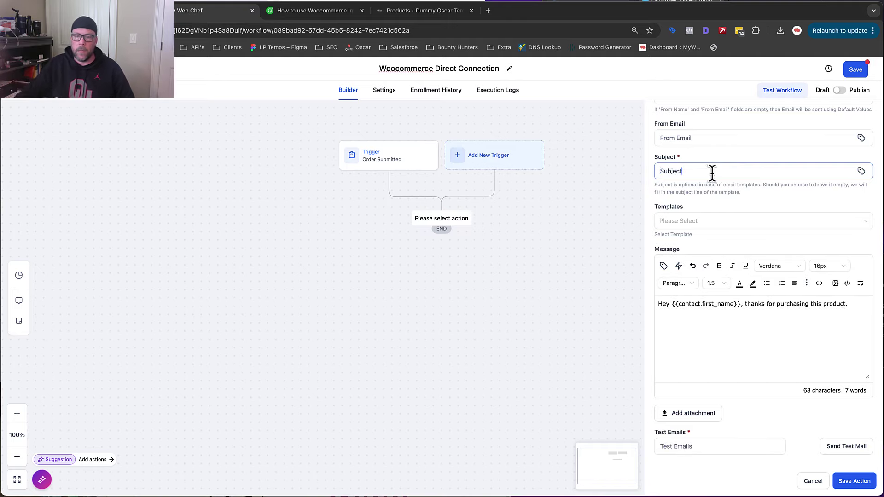
{"action": "scroll", "coordinate": [736, 220], "scroll_direction": "up", "scroll_amount": 3}
{"action": "scroll", "coordinate": [718, 221], "scroll_direction": "up", "scroll_amount": 2}
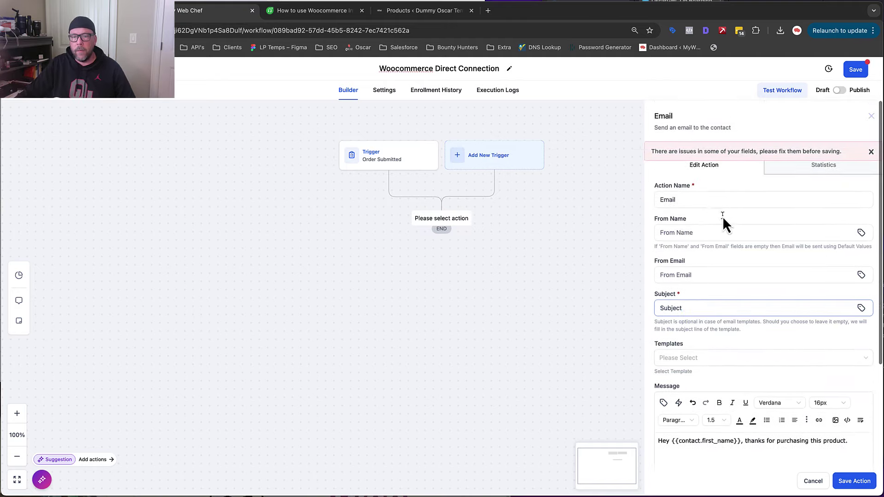
{"action": "left_click", "coordinate": [704, 200]}
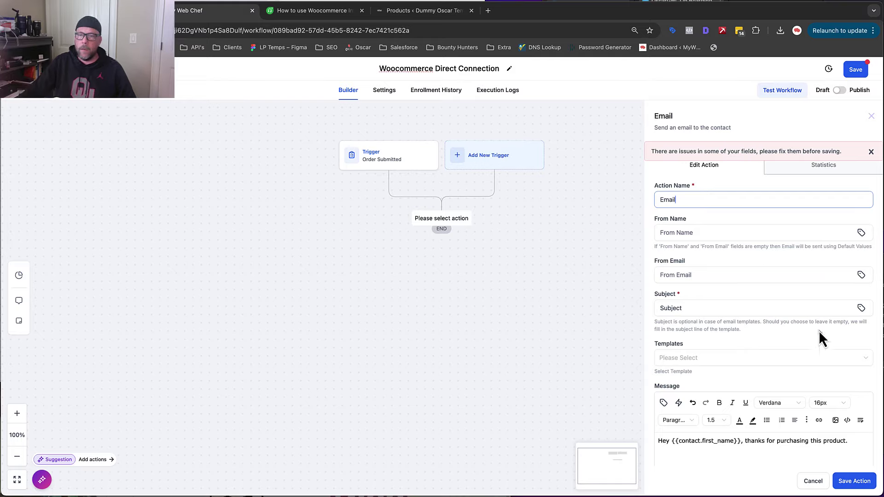
{"action": "left_click", "coordinate": [853, 480]}
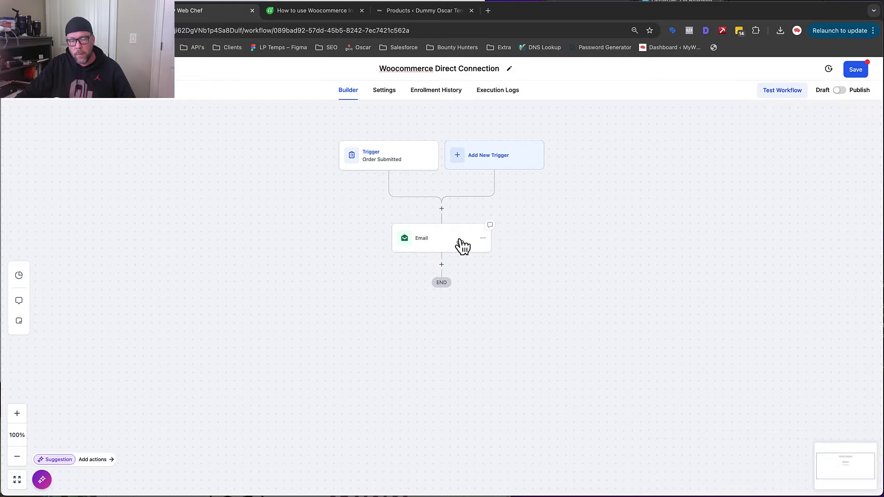
Step: Search the actions for "tag", add an Add Contact Tag action after the email, and open its tag choices
{"action": "left_click", "coordinate": [441, 265]}
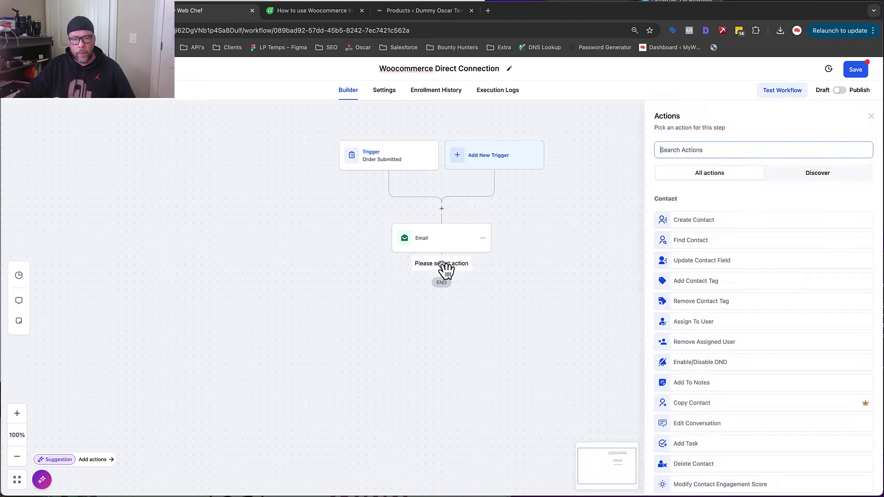
{"action": "left_click", "coordinate": [719, 153]}
{"action": "type", "text": "tag"}
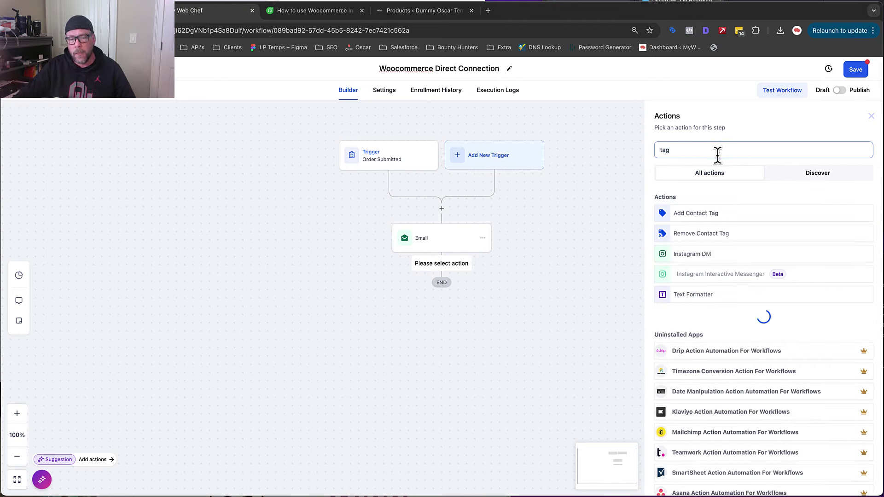
{"action": "left_click", "coordinate": [710, 214]}
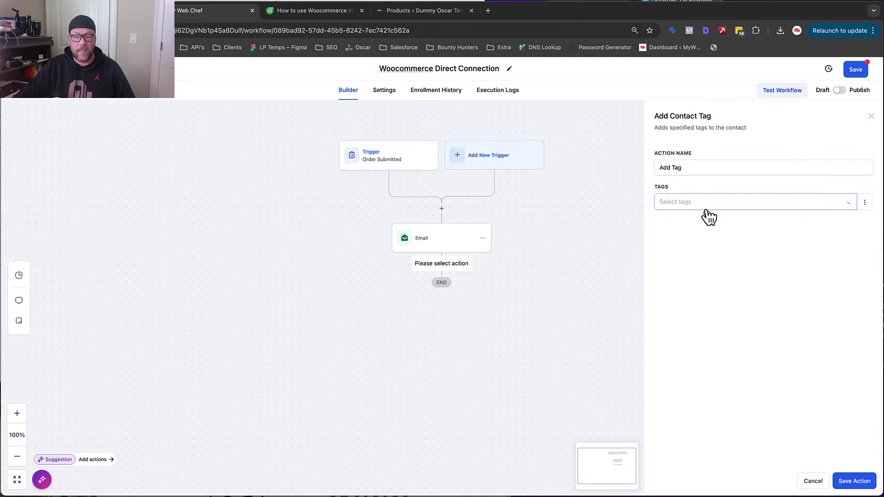
{"action": "left_click", "coordinate": [696, 205]}
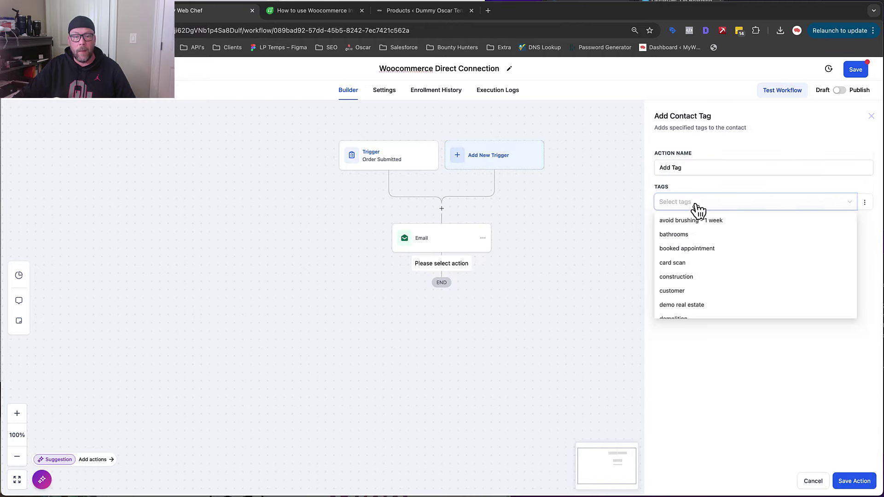
Step: Copy the product name "Demo Automations Product" from the WordPress Products list and return to the workflow
{"action": "left_click", "coordinate": [410, 13]}
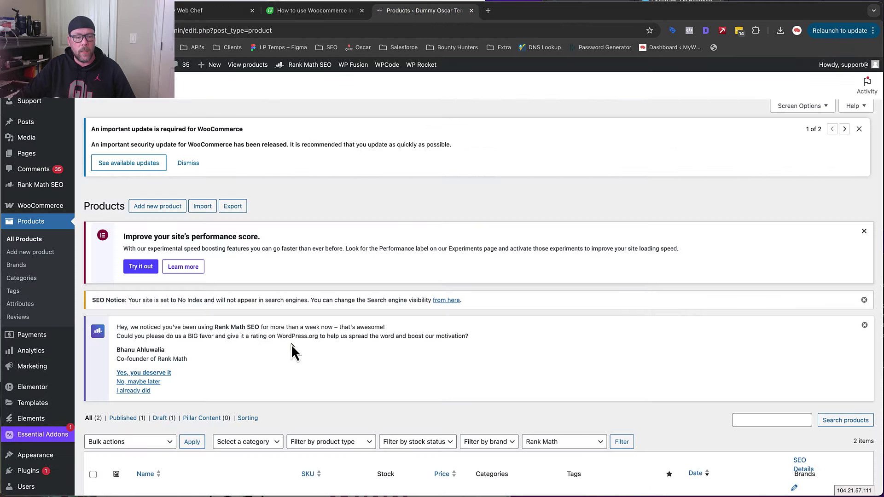
{"action": "scroll", "coordinate": [292, 318], "scroll_direction": "down", "scroll_amount": 5}
{"action": "left_click_drag", "start_coordinate": [234, 334], "coordinate": [140, 331]}
{"action": "key", "text": "super+c"}
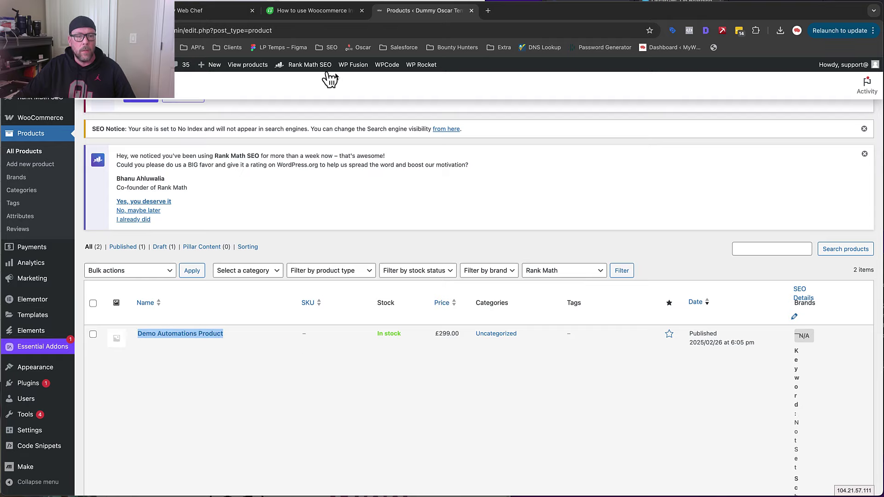
{"action": "left_click", "coordinate": [206, 10]}
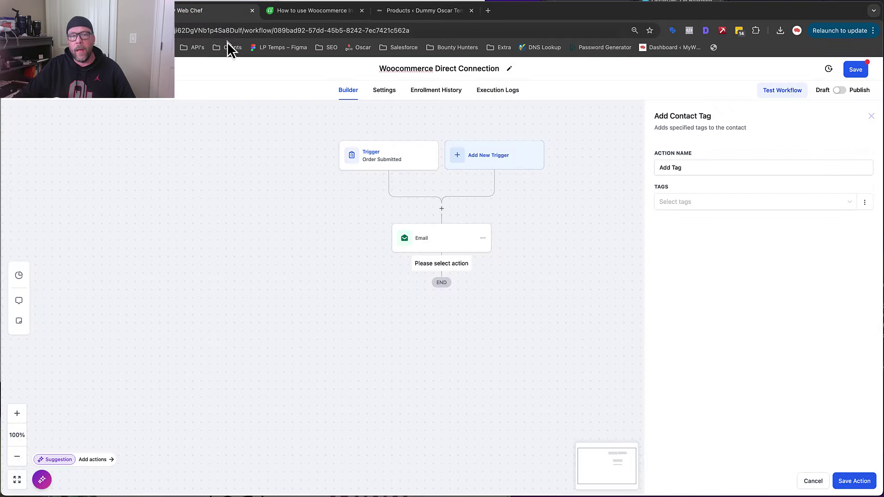
Step: Paste the copied product name as a new tag, "demo automations product", and assign it to the Add Contact Tag action
{"action": "left_click", "coordinate": [708, 205]}
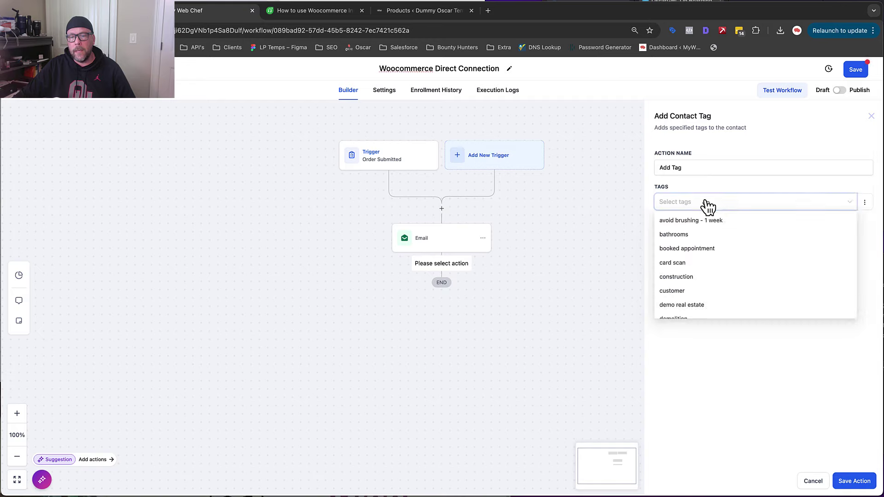
{"action": "key", "text": "super+v"}
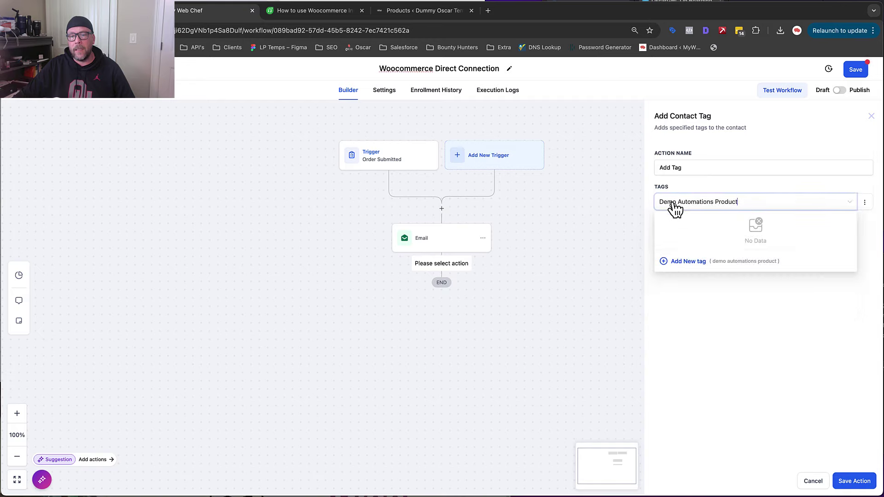
{"action": "left_click", "coordinate": [687, 261]}
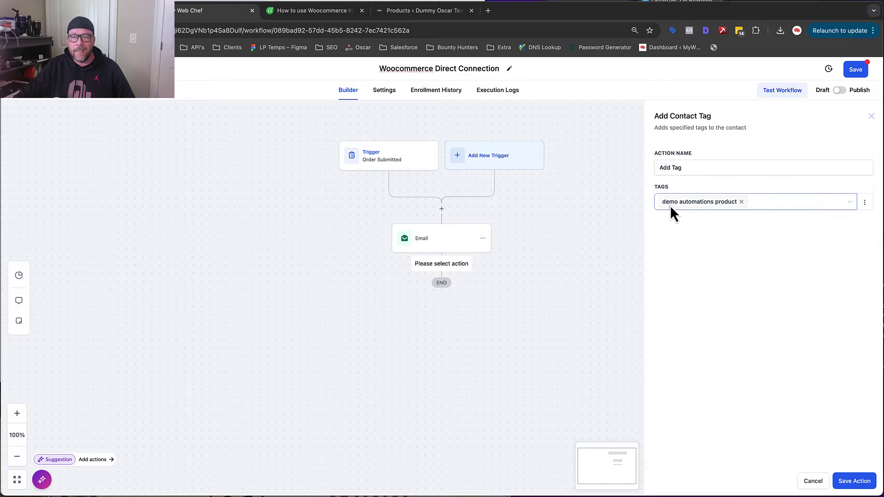
Step: Save the Add Contact Tag action, then save the workflow and leave the action picker without adding another action
{"action": "left_click", "coordinate": [857, 488]}
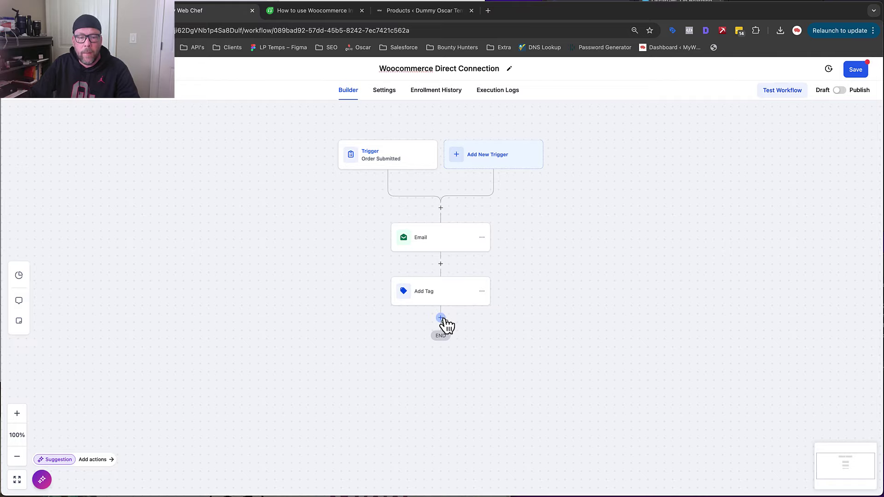
{"action": "left_click", "coordinate": [440, 318]}
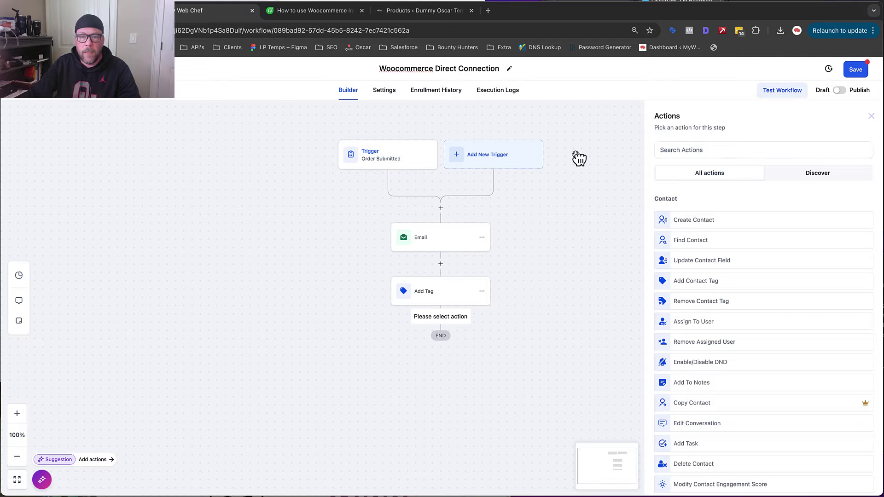
{"action": "left_click", "coordinate": [858, 70]}
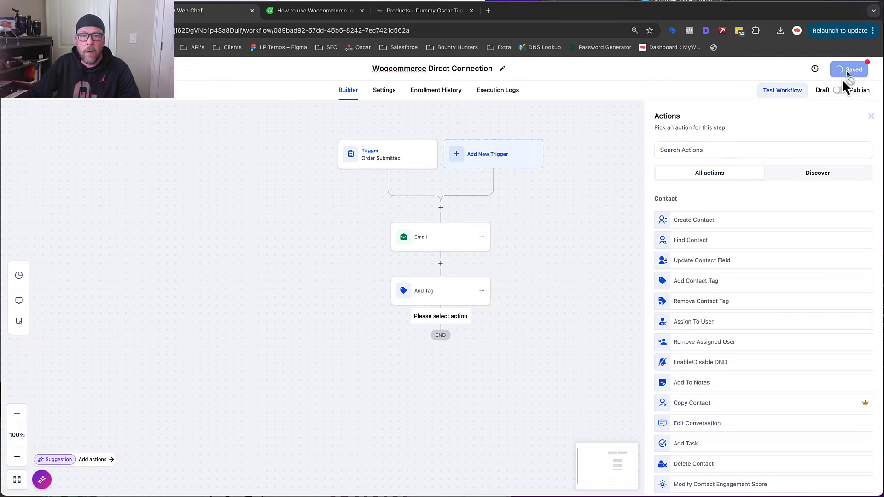
{"action": "left_click", "coordinate": [870, 116]}
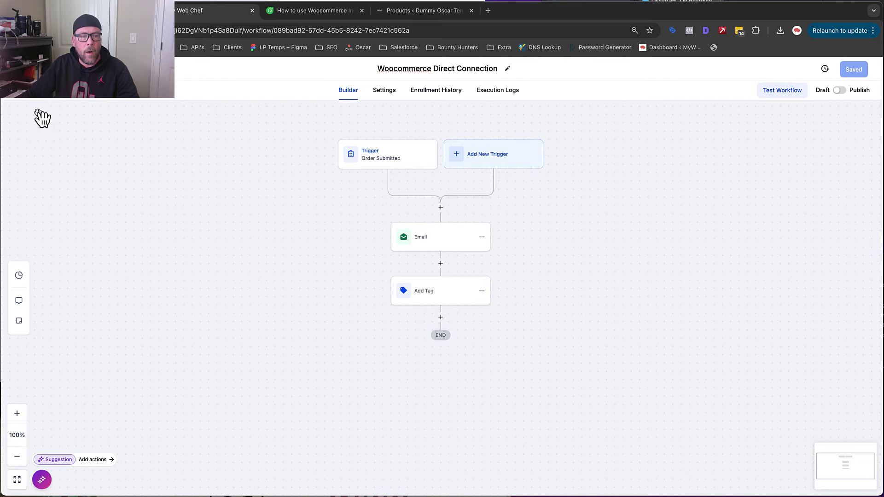
Step: Switch to the WordPress site's installed plugins list and update the WP Fusion plugin
{"action": "left_click", "coordinate": [418, 13]}
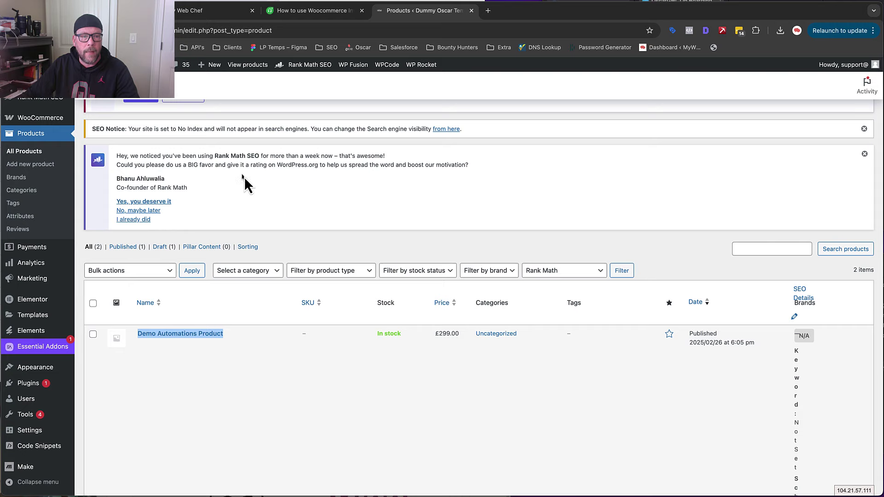
{"action": "left_click", "coordinate": [197, 10]}
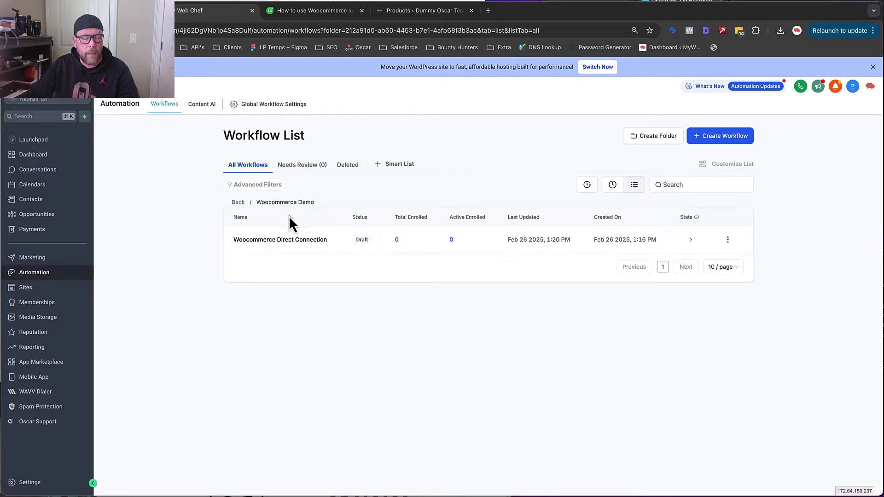
{"action": "left_click", "coordinate": [418, 14]}
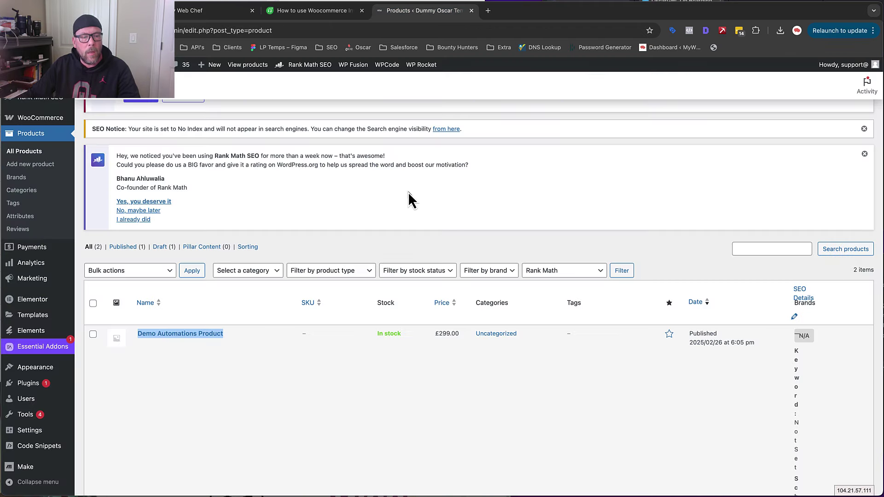
{"action": "mouse_move", "coordinate": [28, 384]}
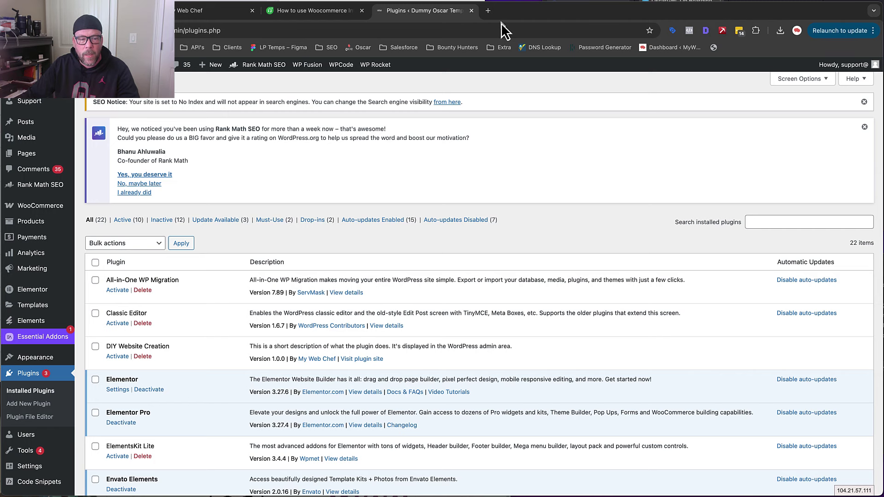
{"action": "scroll", "coordinate": [484, 104], "scroll_direction": "down", "scroll_amount": 5}
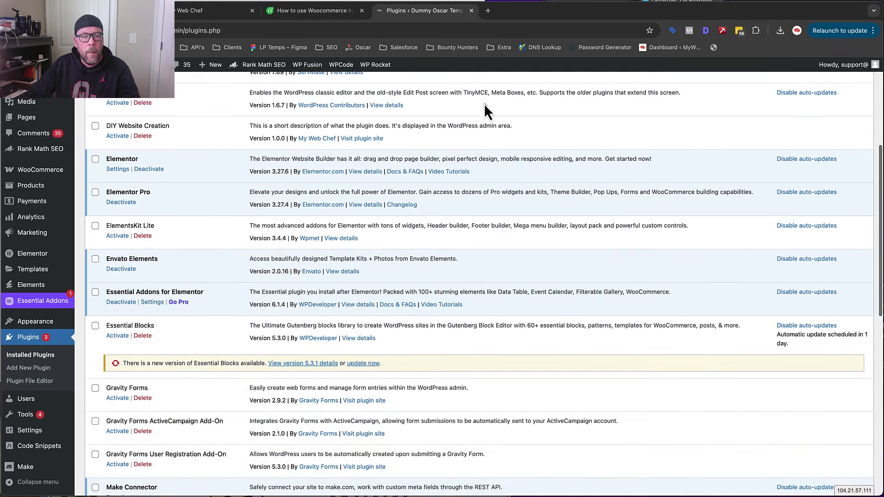
{"action": "scroll", "coordinate": [484, 104], "scroll_direction": "down", "scroll_amount": 8}
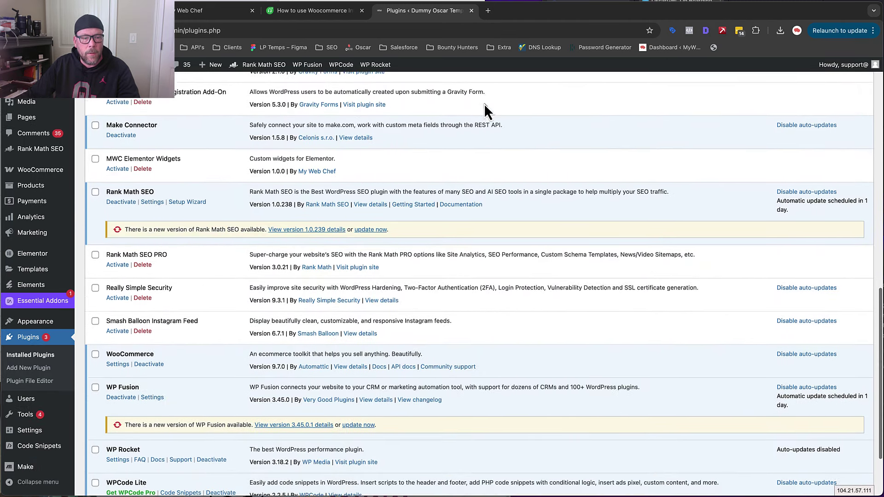
{"action": "scroll", "coordinate": [484, 103], "scroll_direction": "down", "scroll_amount": 3}
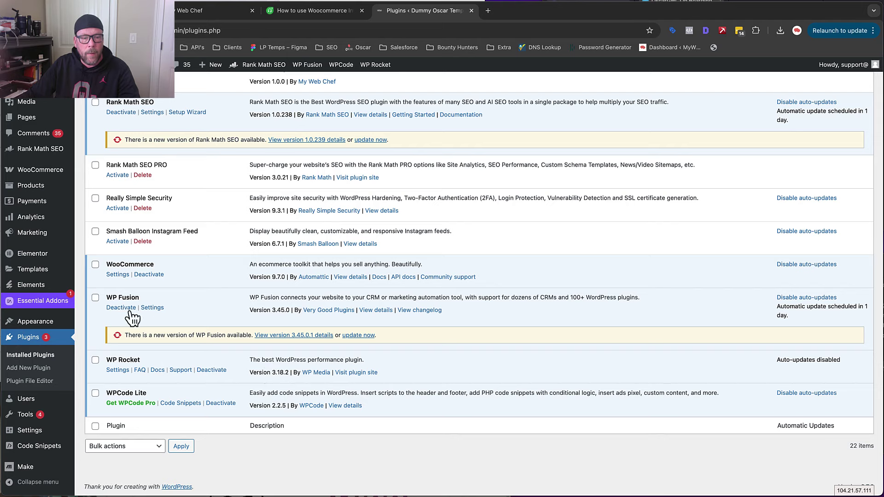
{"action": "left_click", "coordinate": [363, 336]}
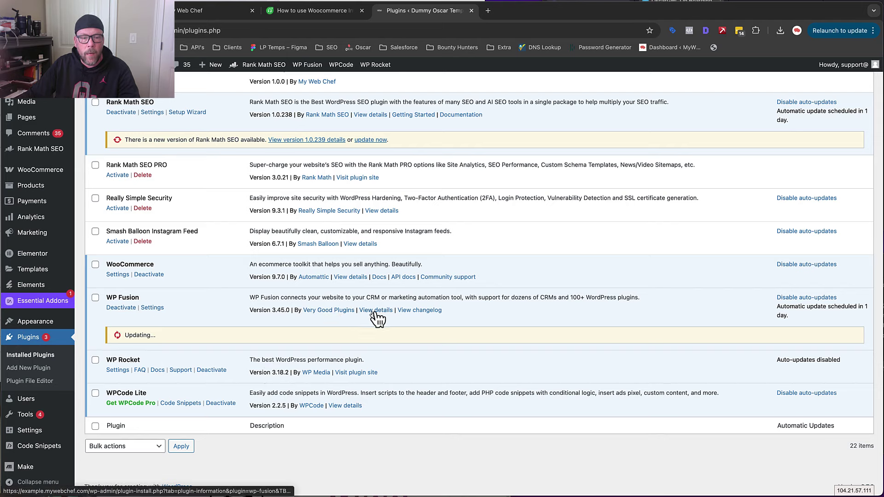
{"action": "right_click", "coordinate": [339, 312]}
{"action": "left_click", "coordinate": [350, 315]}
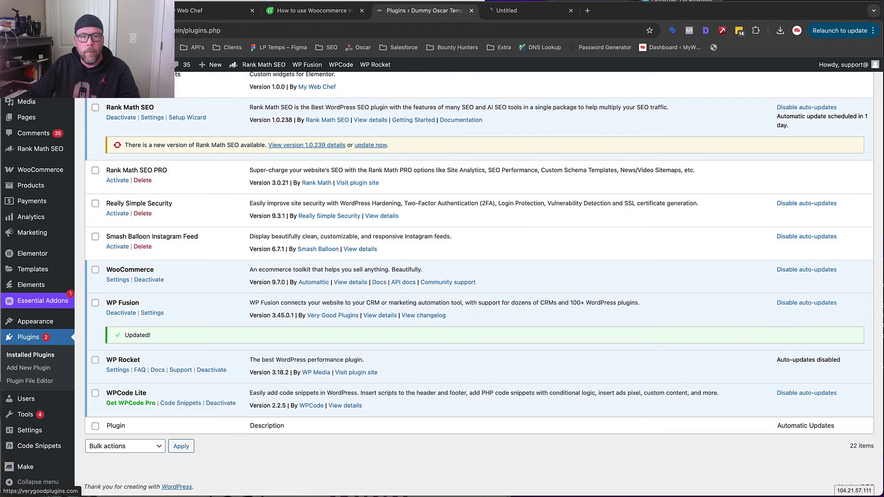
{"action": "left_click", "coordinate": [528, 8]}
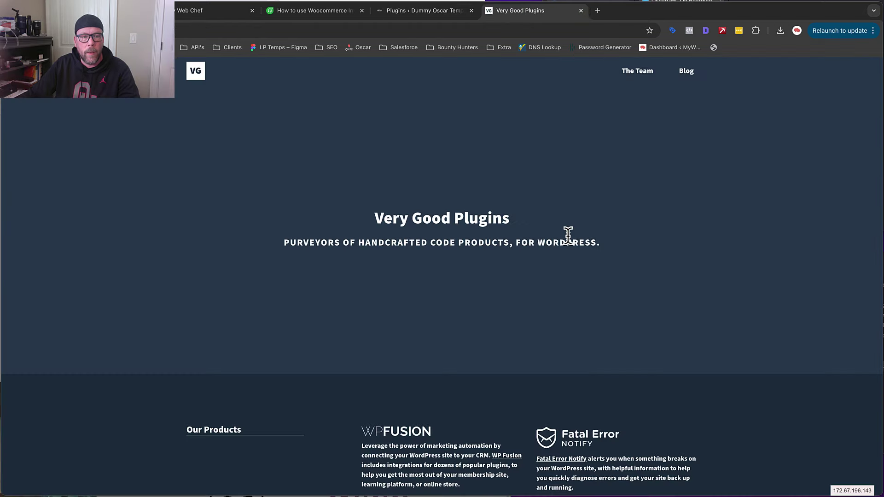
{"action": "left_click", "coordinate": [580, 11]}
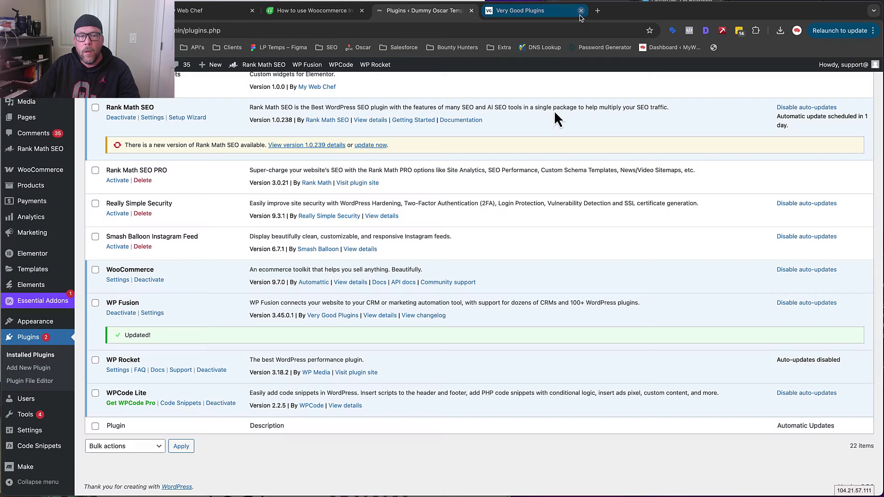
Step: Open WP Fusion's plugin details in a new browser tab and go from there to the wpfusion.com website
{"action": "right_click", "coordinate": [381, 318]}
{"action": "left_click", "coordinate": [395, 322]}
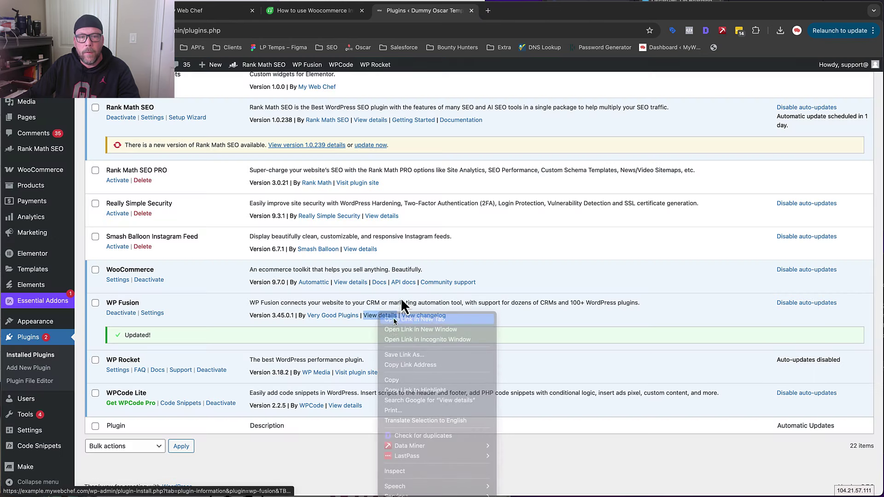
{"action": "left_click", "coordinate": [529, 10]}
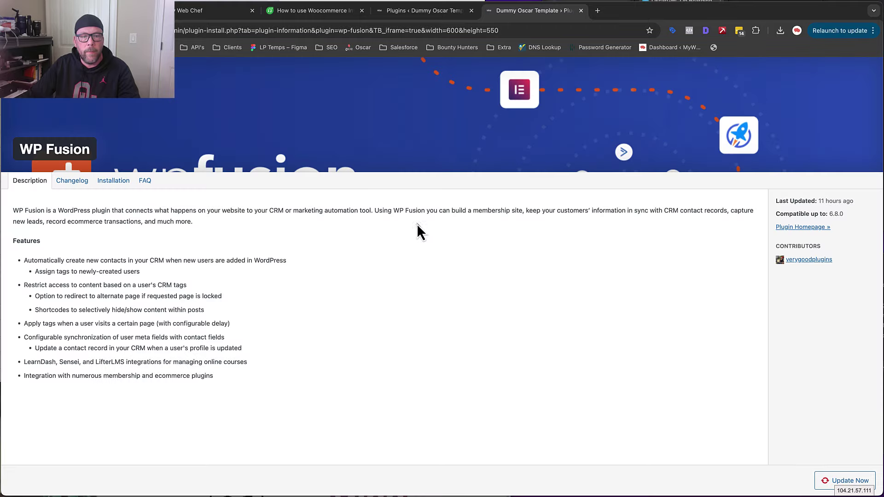
{"action": "left_click", "coordinate": [330, 30]}
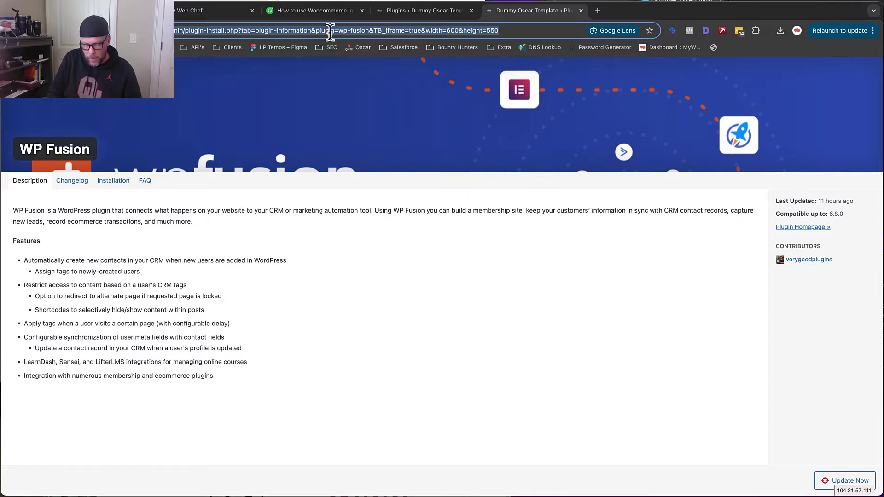
{"action": "type", "text": "wpf"}
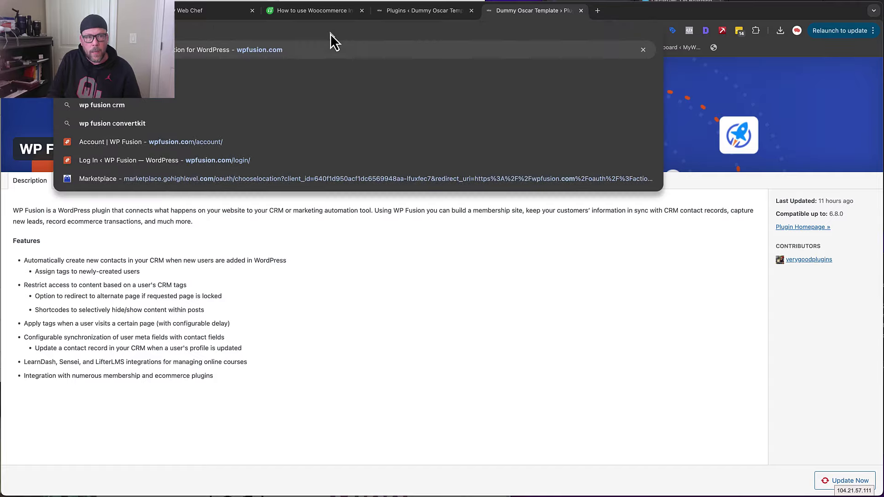
{"action": "key", "text": "Return"}
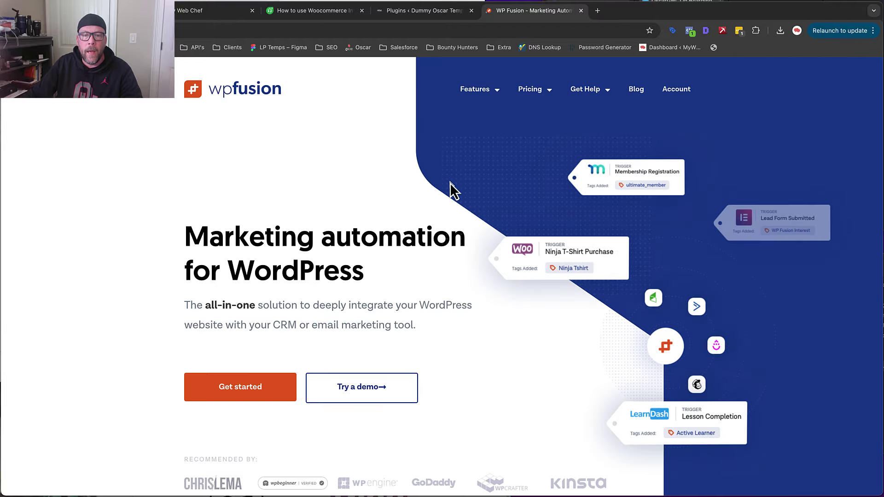
Step: Examine the WP Fusion pricing page, comparing the Personal and Plus plan prices and the included Pro addons
{"action": "left_click", "coordinate": [543, 92]}
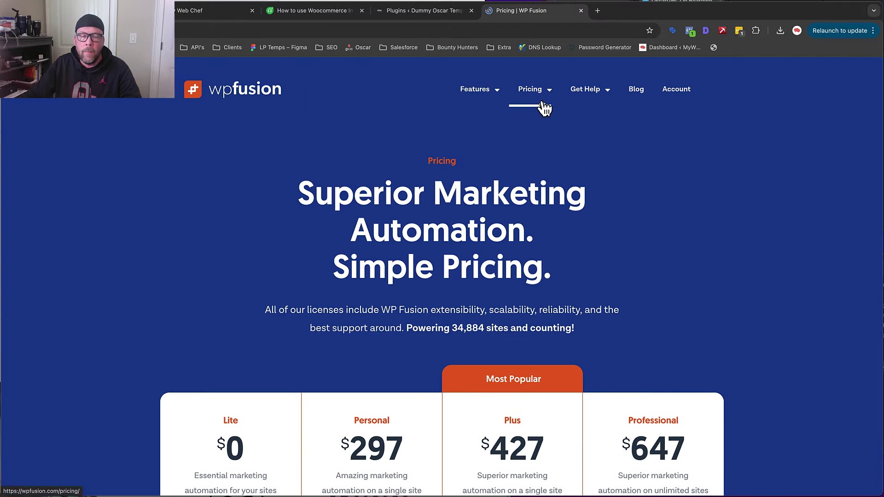
{"action": "scroll", "coordinate": [689, 217], "scroll_direction": "down", "scroll_amount": 1}
{"action": "scroll", "coordinate": [689, 217], "scroll_direction": "down", "scroll_amount": 5}
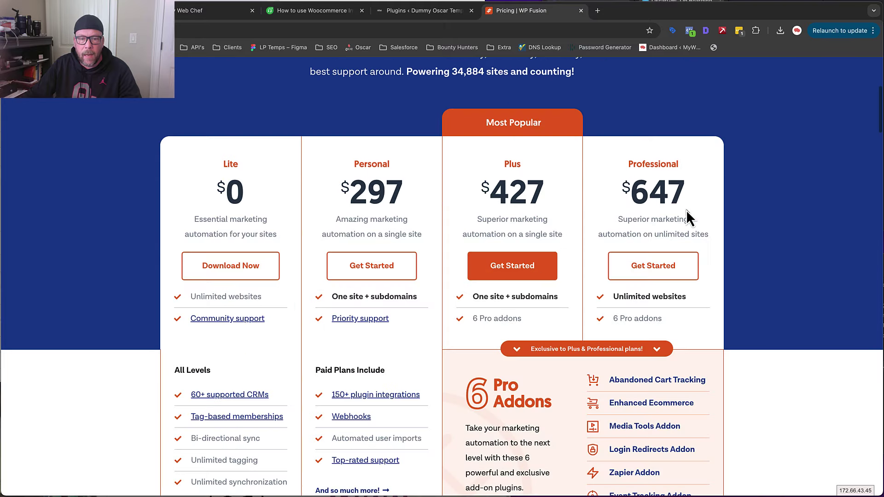
{"action": "scroll", "coordinate": [532, 165], "scroll_direction": "down", "scroll_amount": 1}
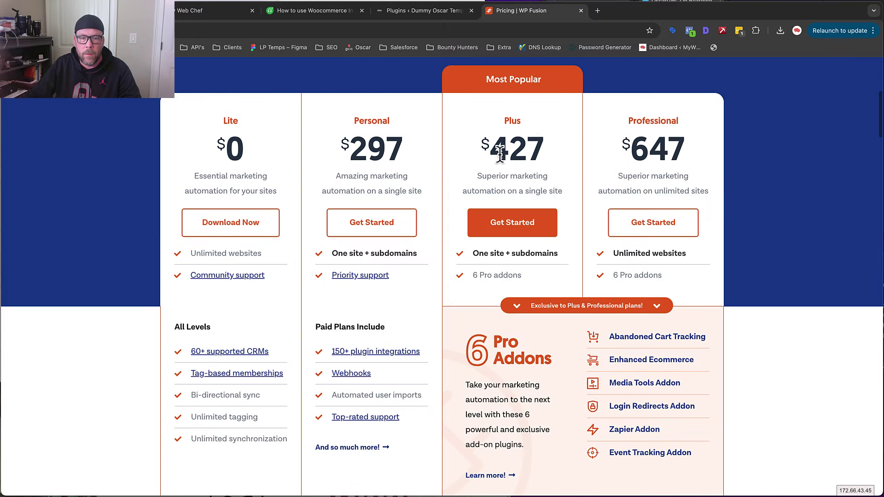
{"action": "left_click_drag", "start_coordinate": [489, 151], "coordinate": [550, 151]}
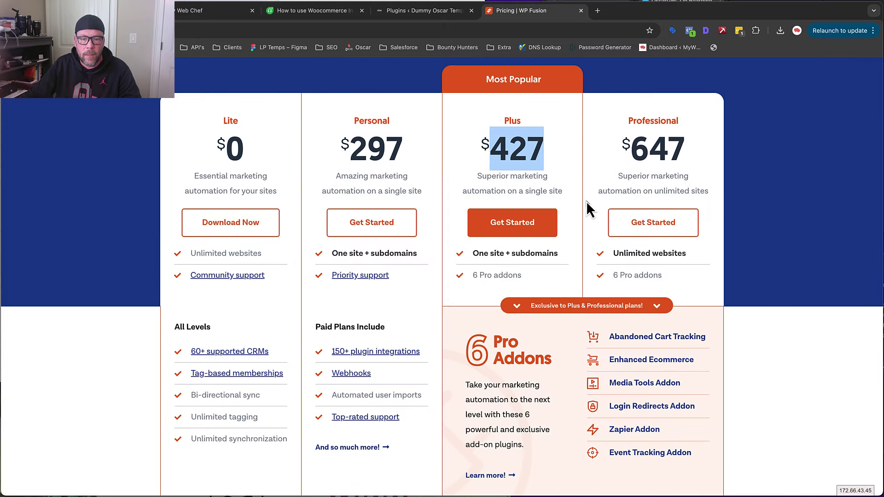
{"action": "scroll", "coordinate": [586, 200], "scroll_direction": "down", "scroll_amount": 2}
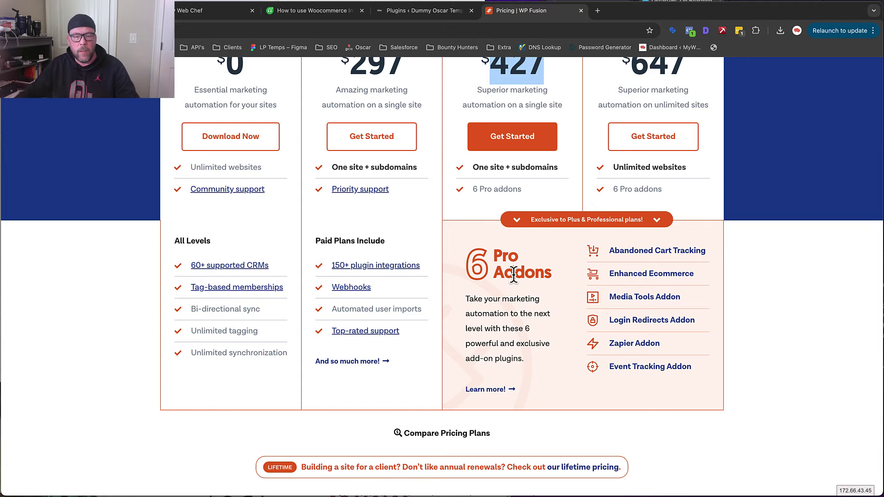
{"action": "scroll", "coordinate": [530, 293], "scroll_direction": "up", "scroll_amount": 3}
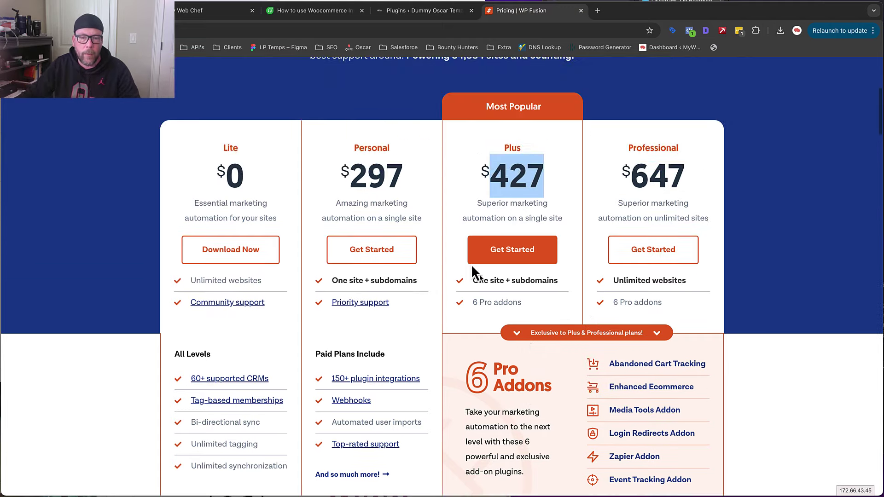
{"action": "scroll", "coordinate": [497, 187], "scroll_direction": "down", "scroll_amount": 1}
{"action": "left_click", "coordinate": [537, 171]}
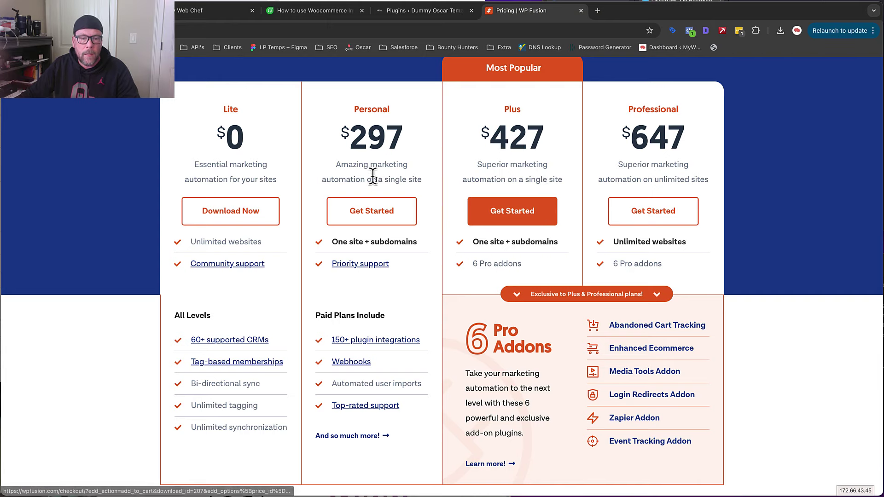
{"action": "left_click_drag", "start_coordinate": [349, 140], "coordinate": [548, 137]}
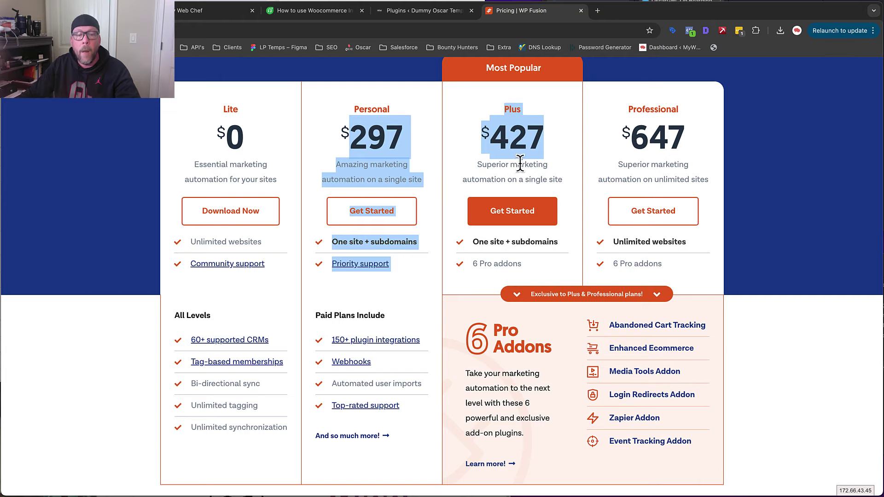
{"action": "left_click", "coordinate": [350, 134]}
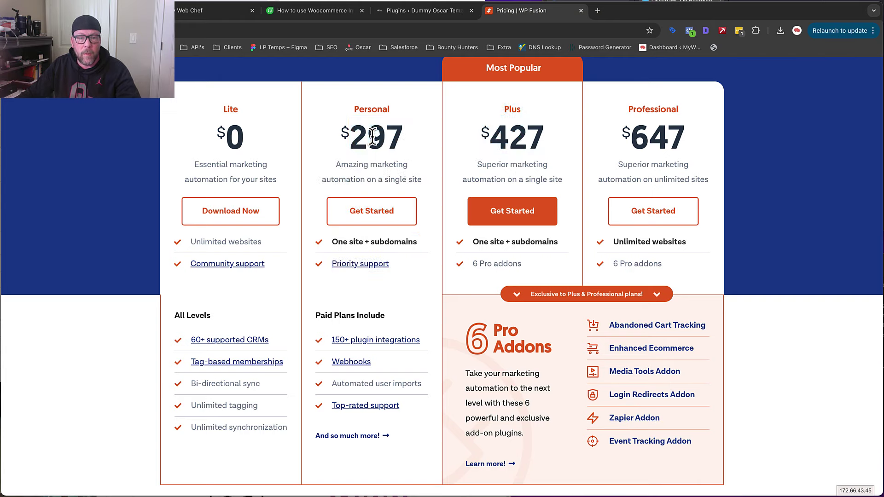
{"action": "left_click_drag", "start_coordinate": [349, 133], "coordinate": [417, 134]}
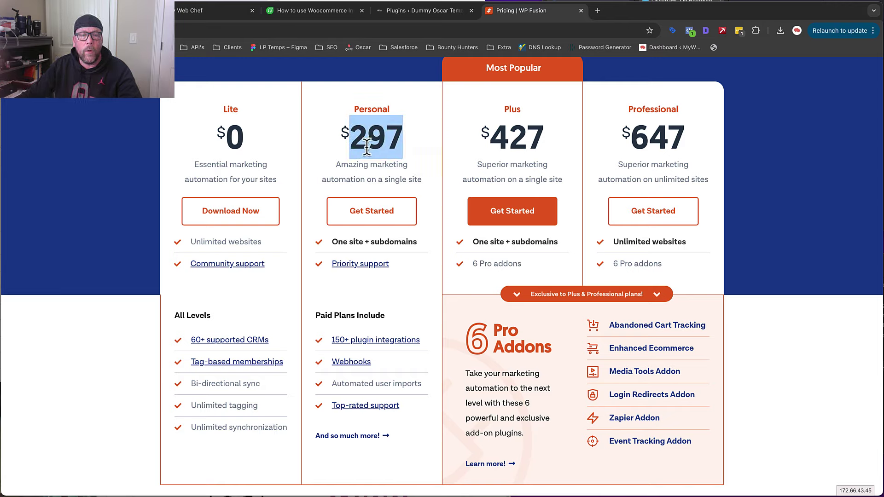
Step: Return to the WordPress plugins list, open WP Fusion's settings, and review the Setup section's HighLevel configuration and license area
{"action": "left_click", "coordinate": [419, 11]}
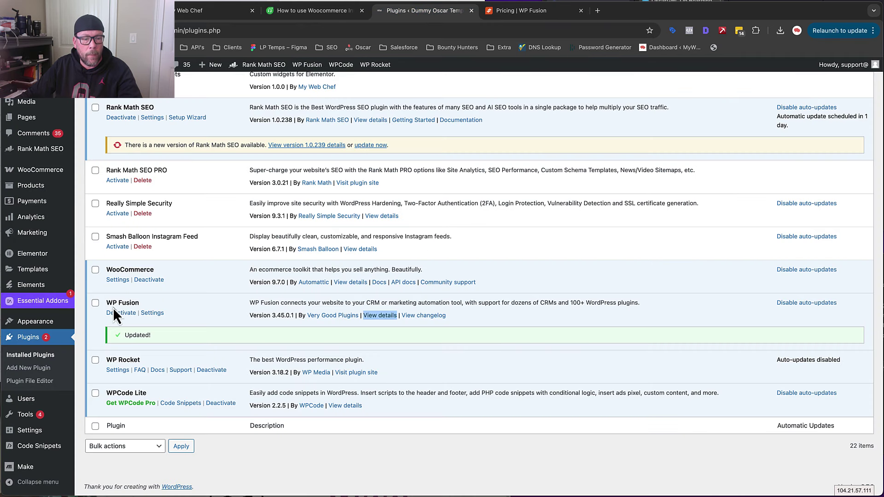
{"action": "left_click", "coordinate": [156, 314]}
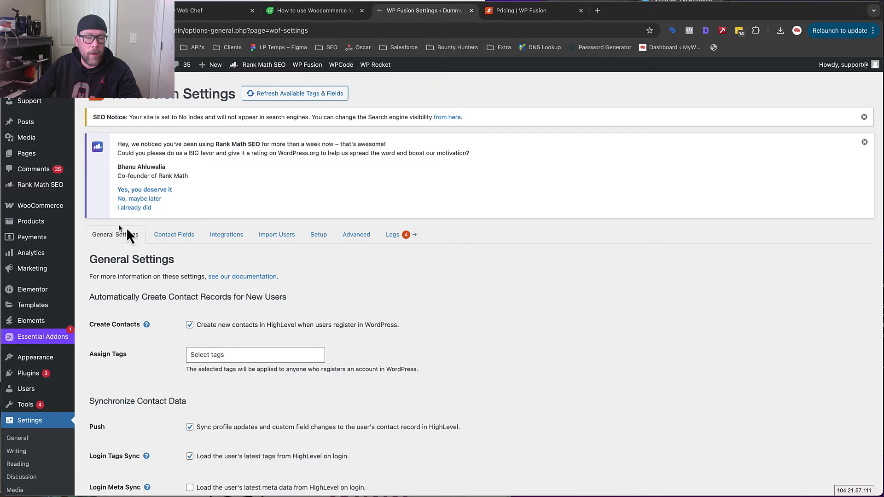
{"action": "left_click", "coordinate": [322, 235]}
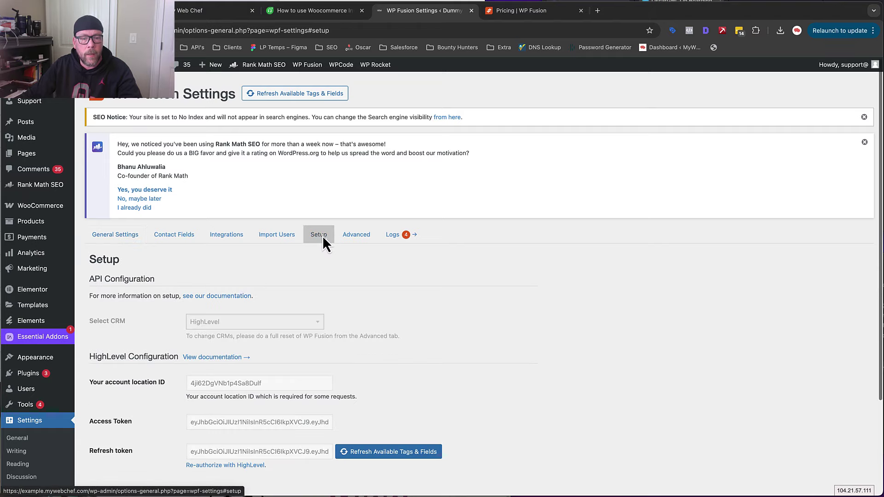
{"action": "scroll", "coordinate": [321, 236], "scroll_direction": "down", "scroll_amount": 3}
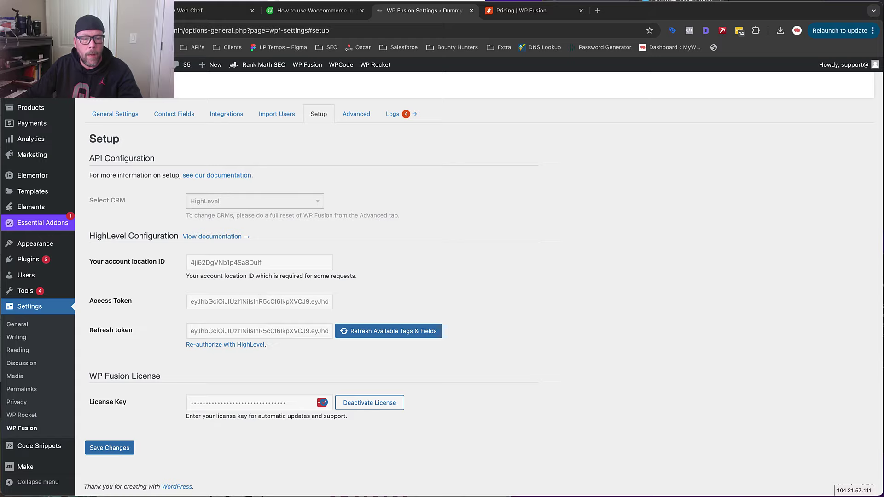
{"action": "scroll", "coordinate": [298, 313], "scroll_direction": "up", "scroll_amount": 2}
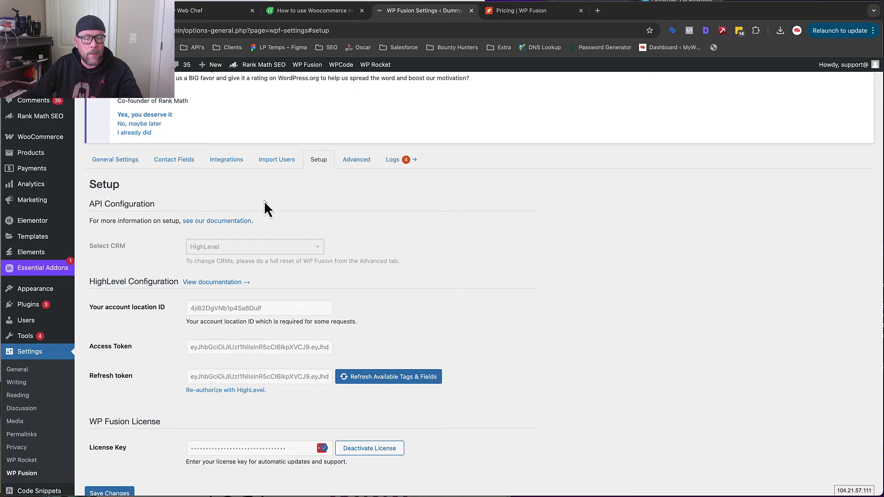
Step: Open WP Fusion's Contact Fields settings and review the field mappings down to the WooCommerce Customer section
{"action": "left_click", "coordinate": [170, 161]}
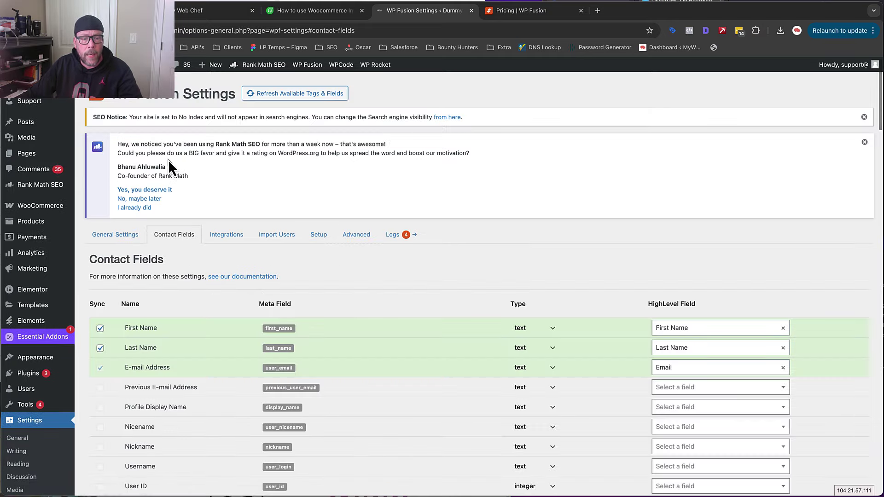
{"action": "scroll", "coordinate": [509, 250], "scroll_direction": "down", "scroll_amount": 5}
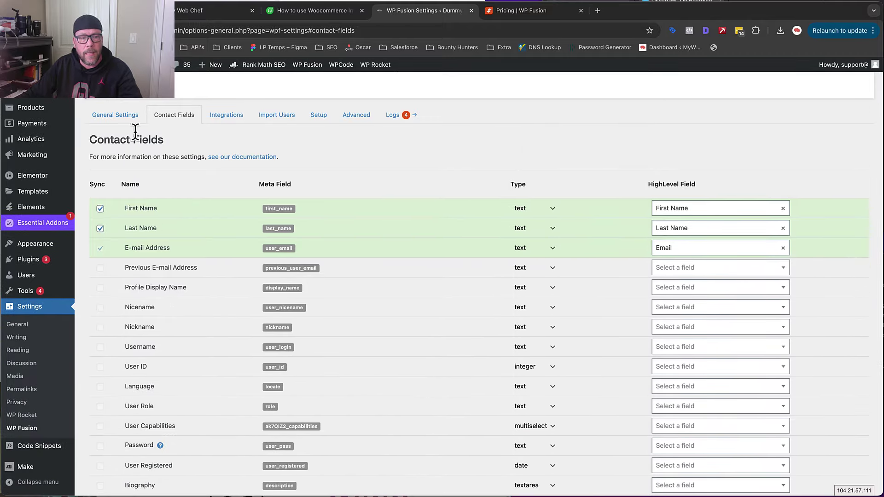
{"action": "left_click_drag", "start_coordinate": [167, 140], "coordinate": [89, 140]}
{"action": "left_click", "coordinate": [241, 136]}
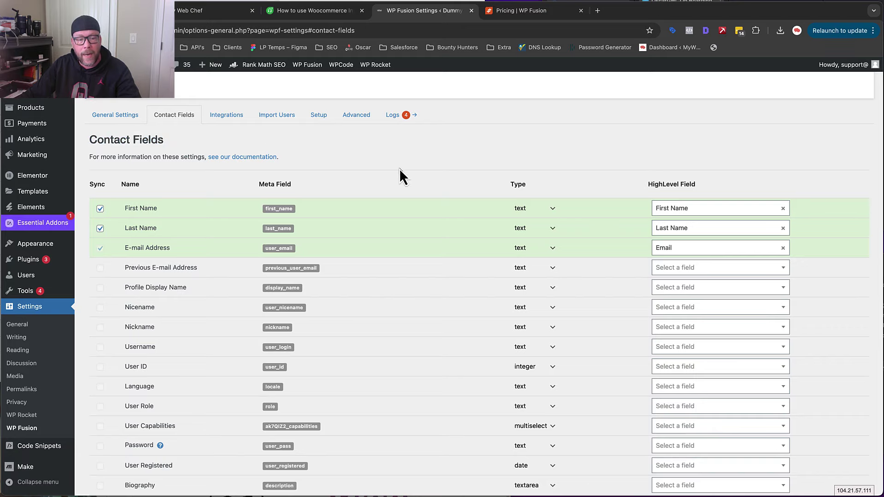
{"action": "scroll", "coordinate": [399, 168], "scroll_direction": "down", "scroll_amount": 9}
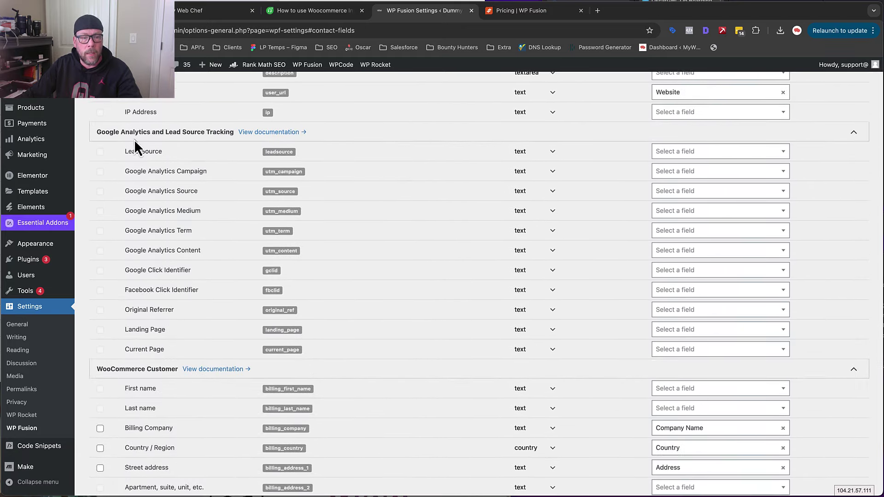
{"action": "scroll", "coordinate": [180, 203], "scroll_direction": "down", "scroll_amount": 4}
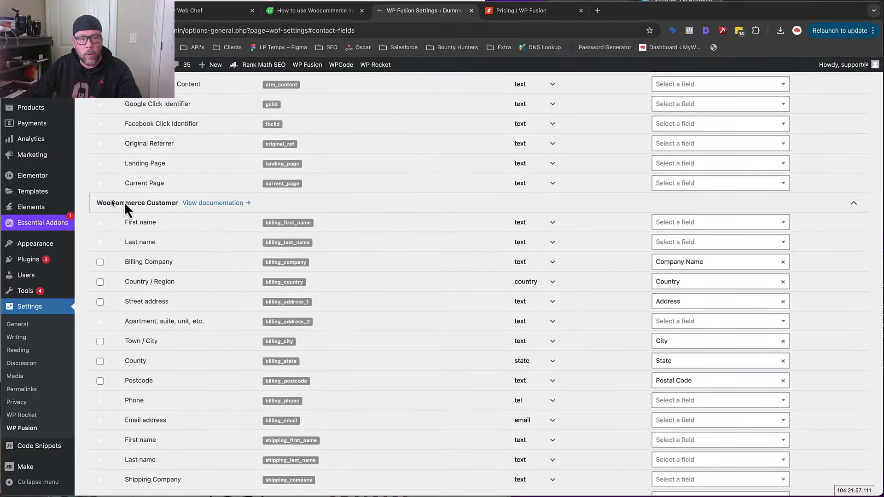
Step: Map the WooCommerce customer's billing first name to HighLevel's First Name field and the billing last name to Last Name
{"action": "left_click", "coordinate": [782, 223]}
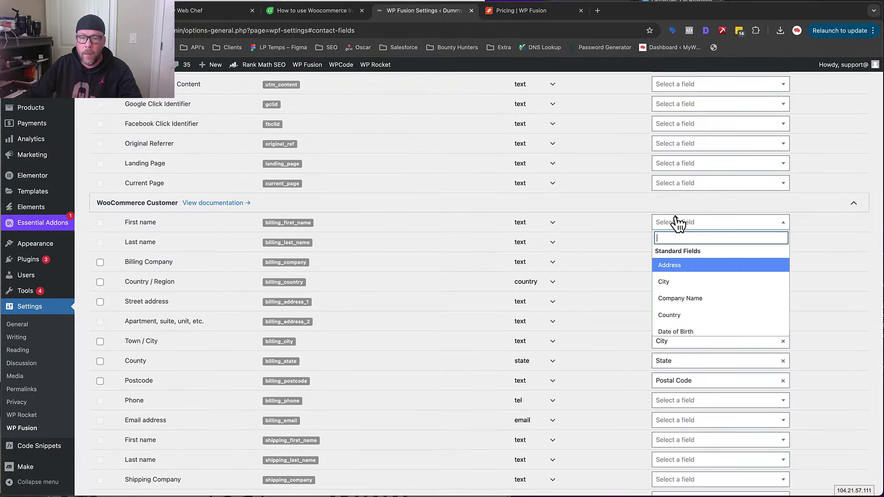
{"action": "scroll", "coordinate": [705, 271], "scroll_direction": "down", "scroll_amount": 2}
{"action": "left_click", "coordinate": [691, 272]}
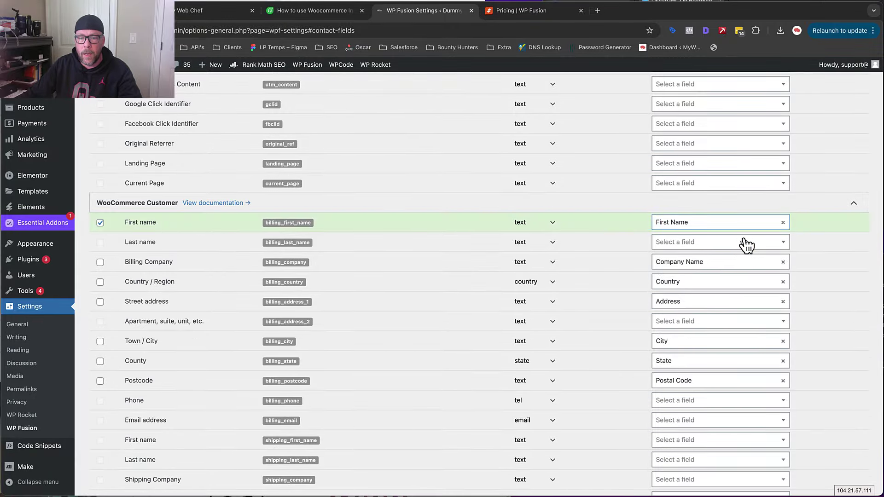
{"action": "left_click", "coordinate": [744, 243]}
{"action": "scroll", "coordinate": [709, 300], "scroll_direction": "down", "scroll_amount": 3}
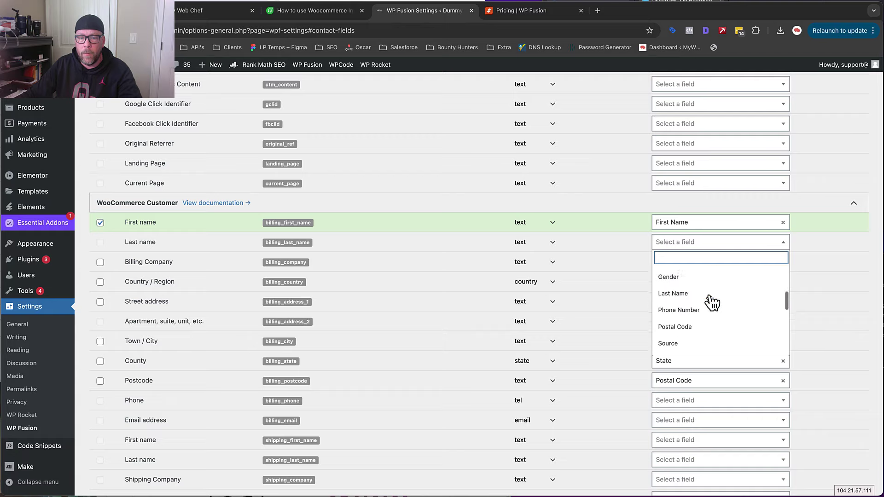
{"action": "left_click", "coordinate": [701, 298]}
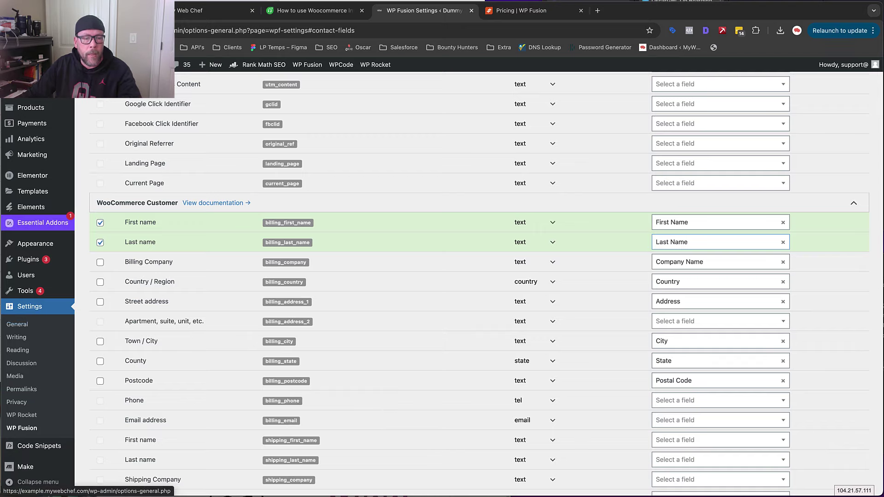
Step: Enable syncing for the billing company, country/region, street address, town/city, county and postcode fields
{"action": "left_click", "coordinate": [99, 262]}
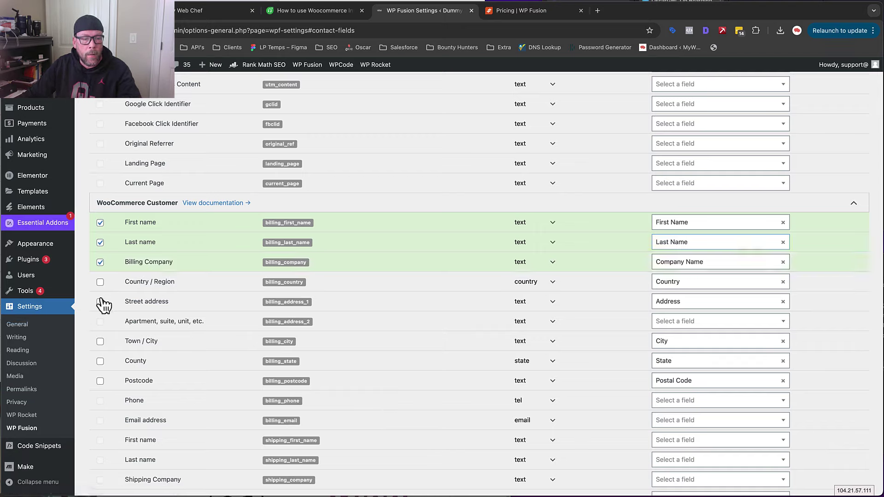
{"action": "left_click", "coordinate": [100, 301]}
{"action": "left_click", "coordinate": [100, 282]}
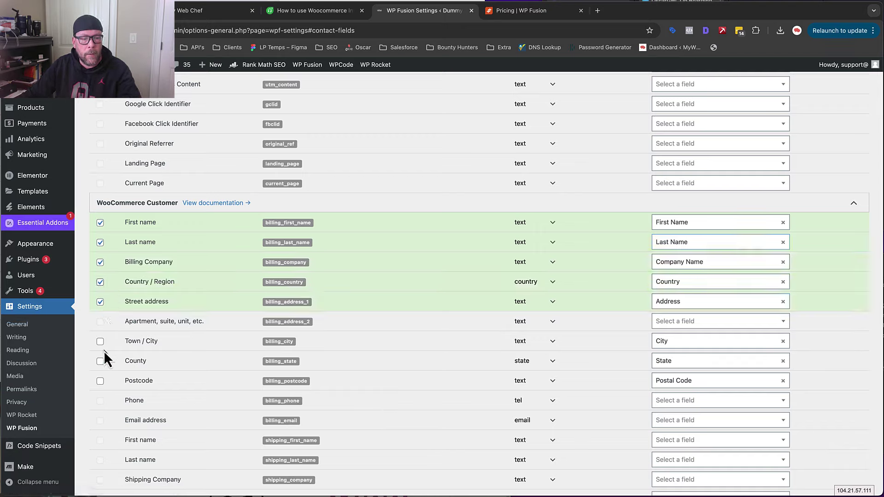
{"action": "left_click", "coordinate": [100, 341]}
{"action": "left_click", "coordinate": [100, 361]}
{"action": "left_click", "coordinate": [100, 381]}
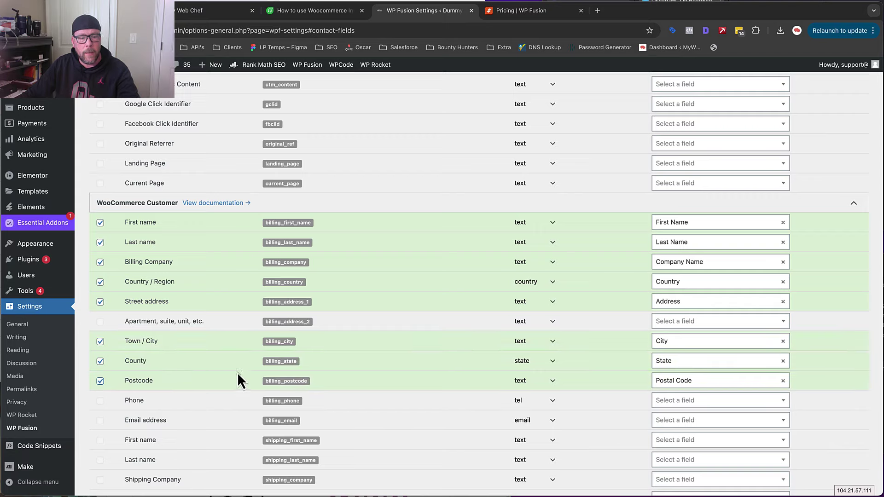
Step: Map the WooCommerce customer's billing phone to HighLevel's Phone Number field
{"action": "left_click", "coordinate": [711, 409]}
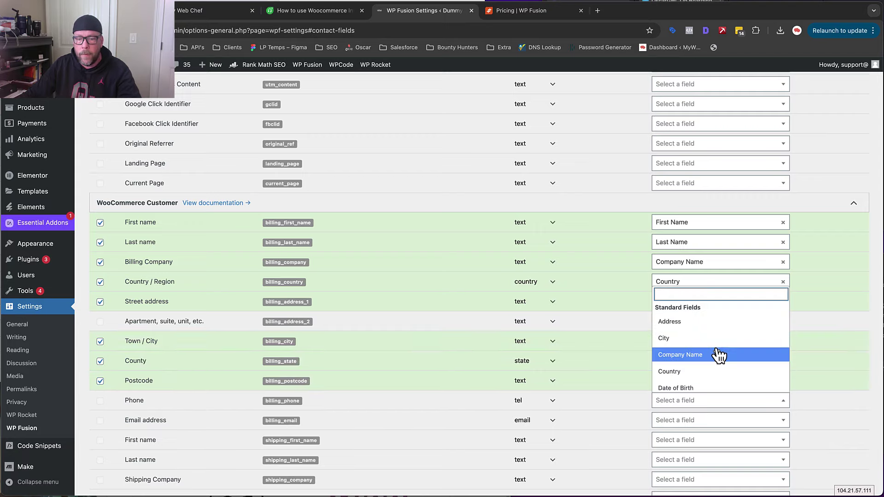
{"action": "type", "text": "phone"}
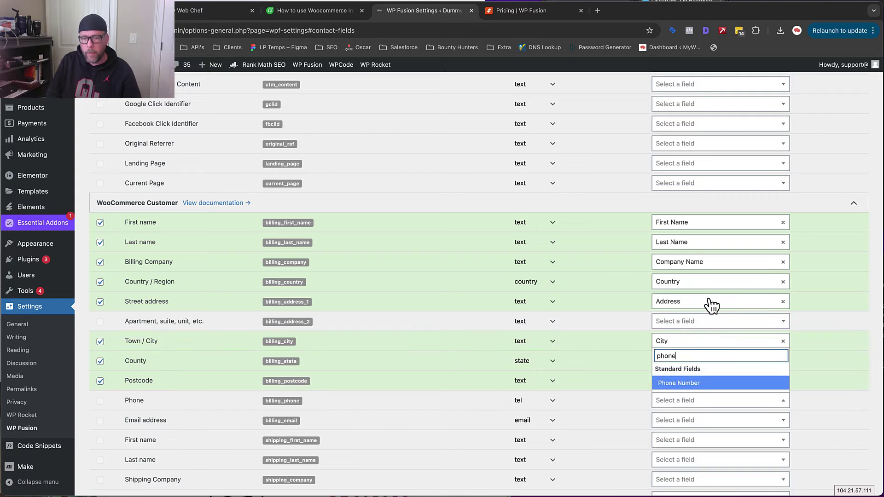
{"action": "left_click", "coordinate": [703, 384]}
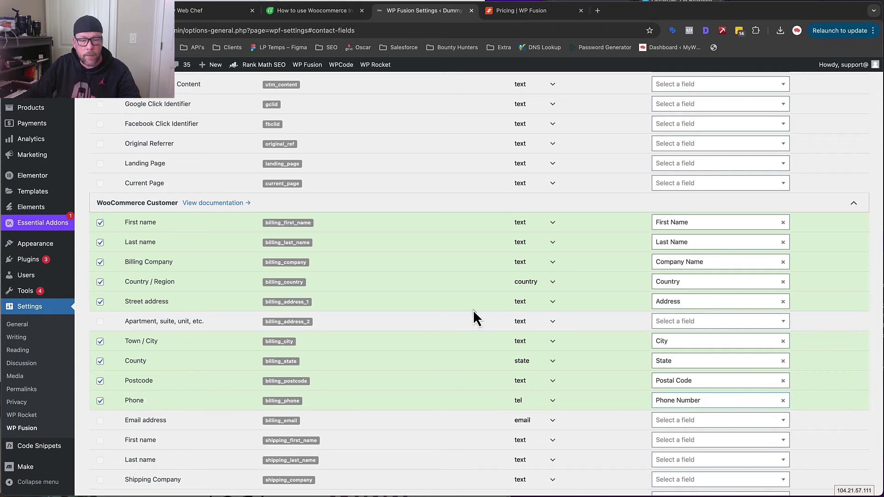
Step: Review the WooCommerce Order and remaining contact fields, and save the WP Fusion settings
{"action": "scroll", "coordinate": [473, 311], "scroll_direction": "down", "scroll_amount": 5}
{"action": "scroll", "coordinate": [637, 246], "scroll_direction": "down", "scroll_amount": 5}
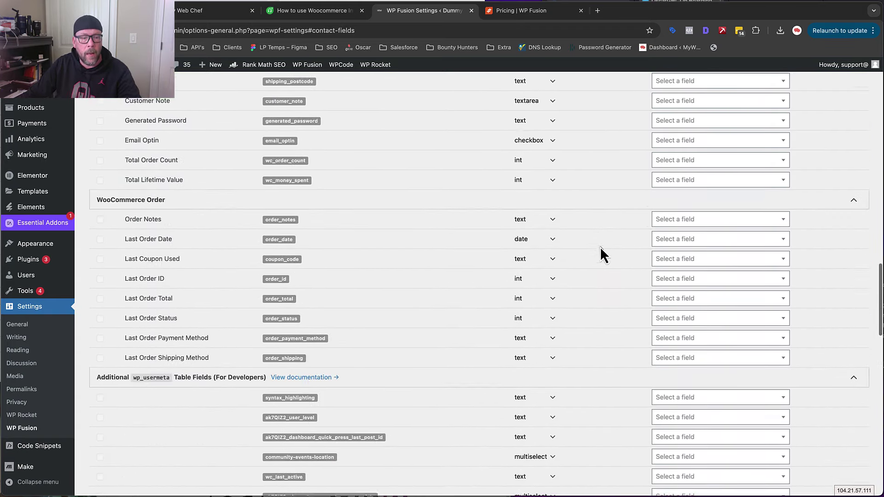
{"action": "scroll", "coordinate": [600, 247], "scroll_direction": "down", "scroll_amount": 1}
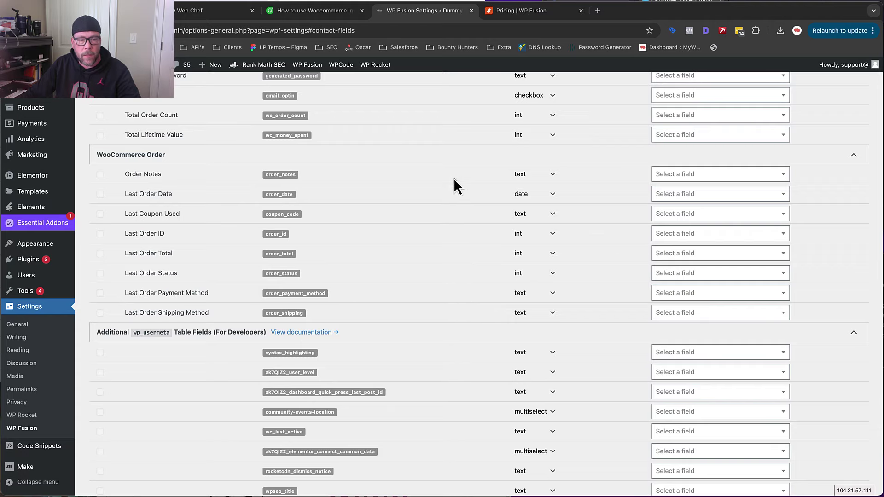
{"action": "scroll", "coordinate": [454, 179], "scroll_direction": "down", "scroll_amount": 15}
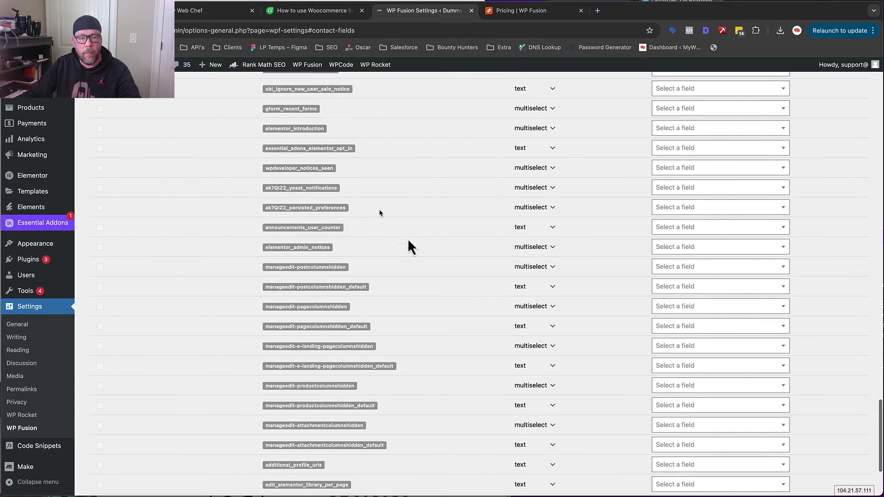
{"action": "scroll", "coordinate": [408, 239], "scroll_direction": "down", "scroll_amount": 5}
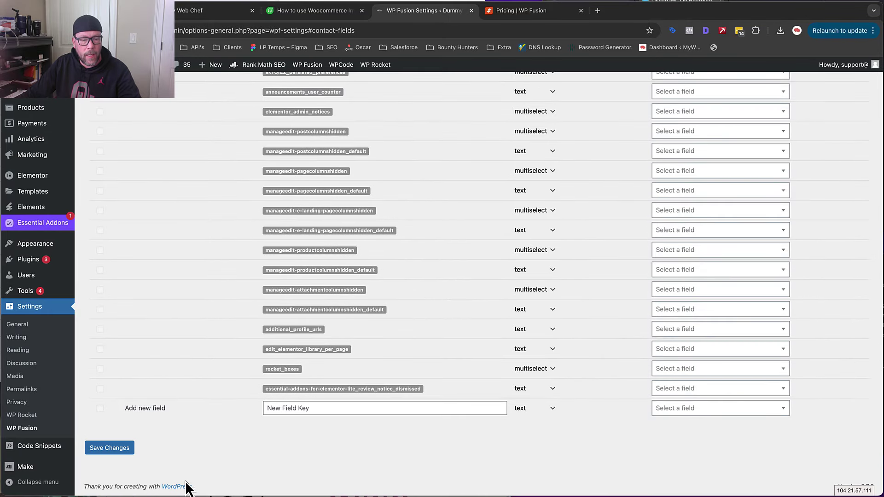
{"action": "left_click", "coordinate": [109, 447]}
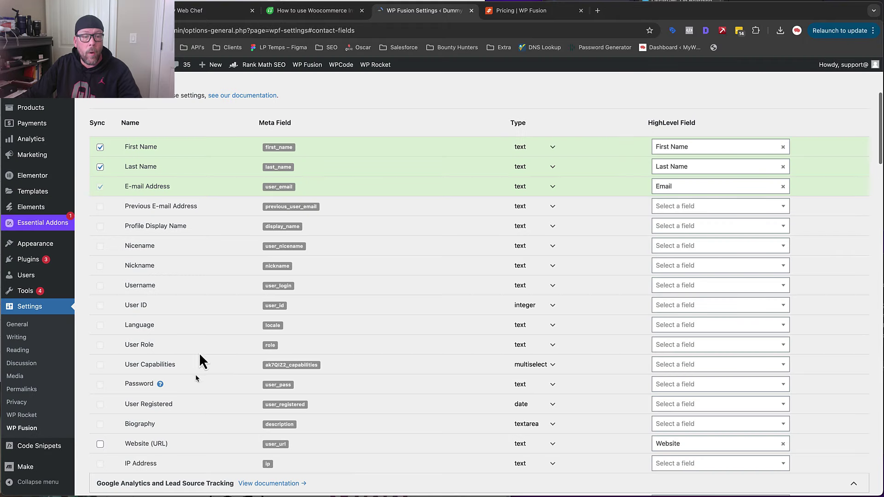
{"action": "scroll", "coordinate": [679, 299], "scroll_direction": "up", "scroll_amount": 3}
{"action": "scroll", "coordinate": [678, 295], "scroll_direction": "down", "scroll_amount": 1}
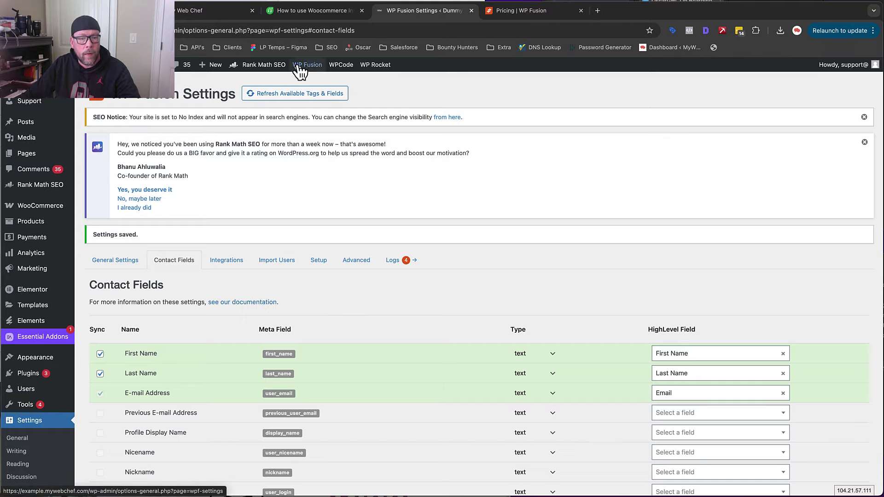
Step: Refresh the available tags and fields from HighLevel in WP Fusion, retrying until the sync finishes
{"action": "left_click", "coordinate": [285, 96]}
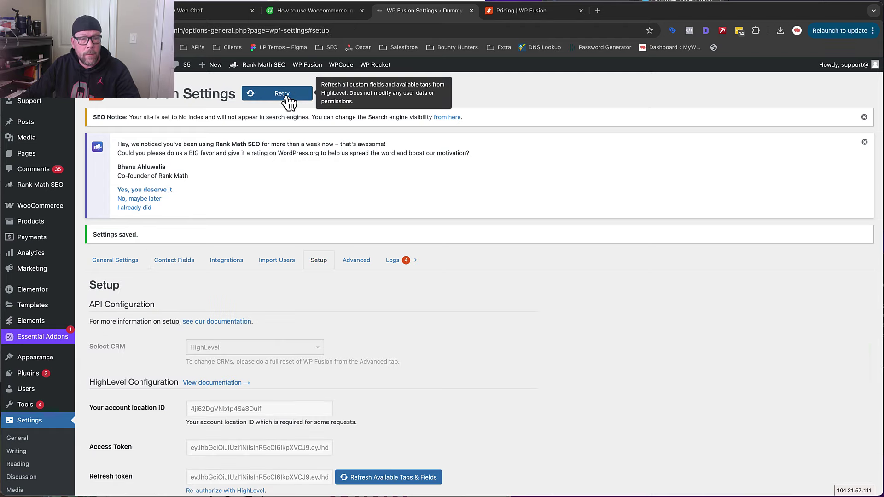
{"action": "left_click", "coordinate": [287, 98]}
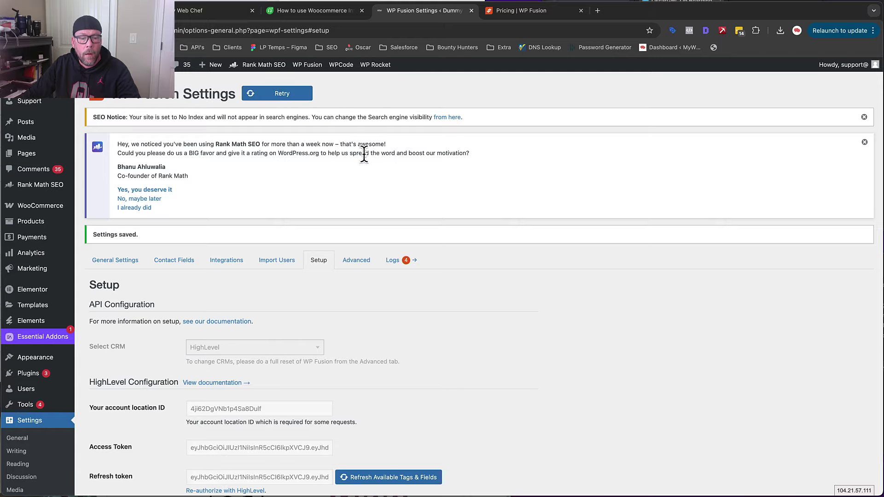
{"action": "scroll", "coordinate": [387, 276], "scroll_direction": "down", "scroll_amount": 5}
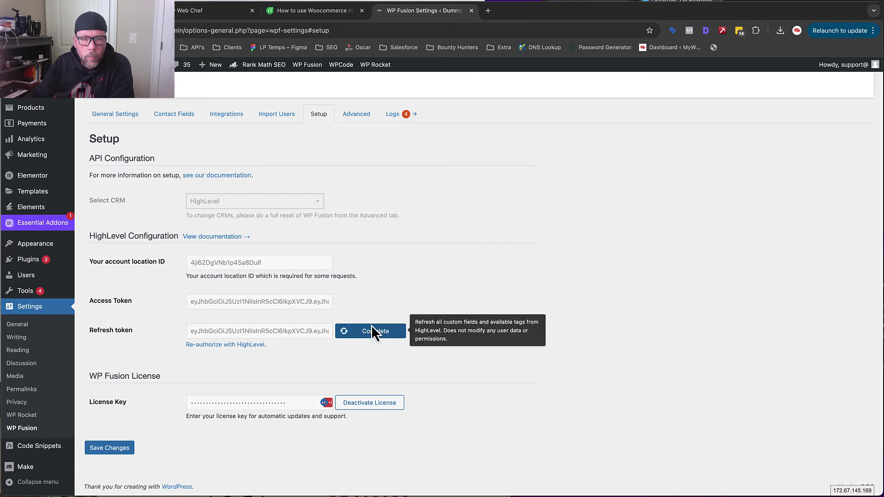
{"action": "scroll", "coordinate": [368, 276], "scroll_direction": "up", "scroll_amount": 5}
{"action": "left_click", "coordinate": [290, 92]}
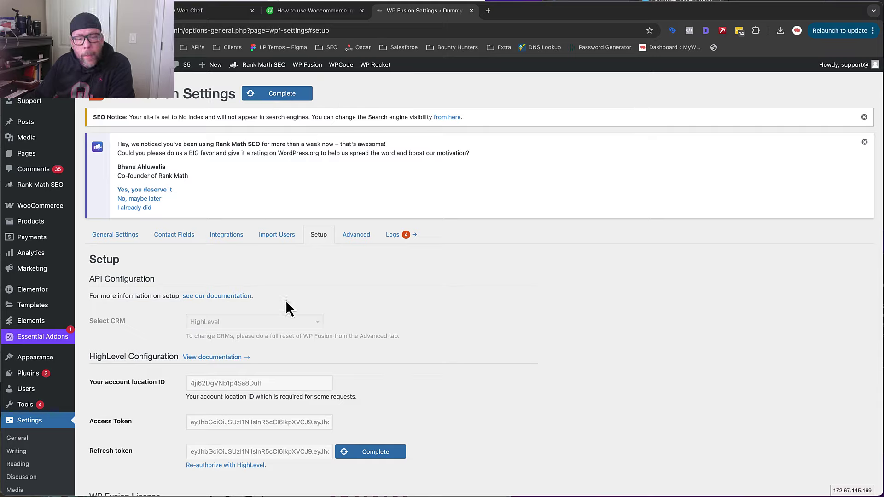
Step: Open the Demo Automations Product from the WooCommerce product list for editing and go to its product data
{"action": "left_click", "coordinate": [36, 224]}
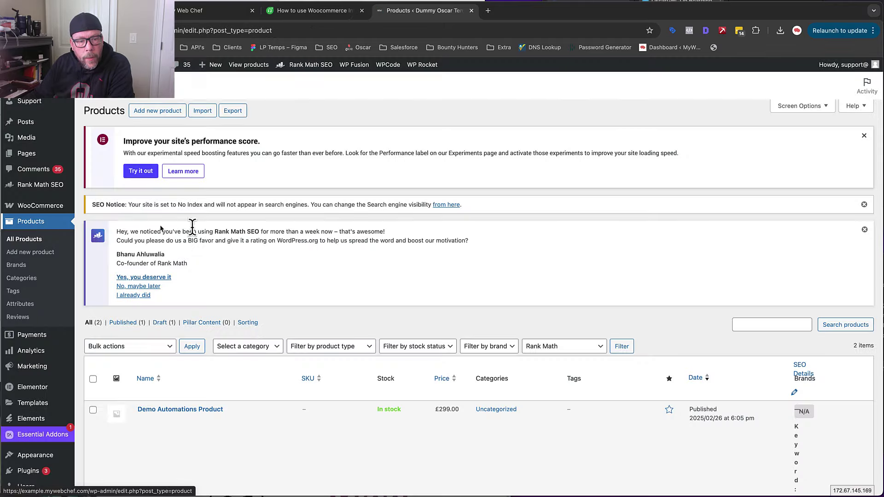
{"action": "scroll", "coordinate": [291, 231], "scroll_direction": "down", "scroll_amount": 3}
{"action": "scroll", "coordinate": [290, 231], "scroll_direction": "down", "scroll_amount": 1}
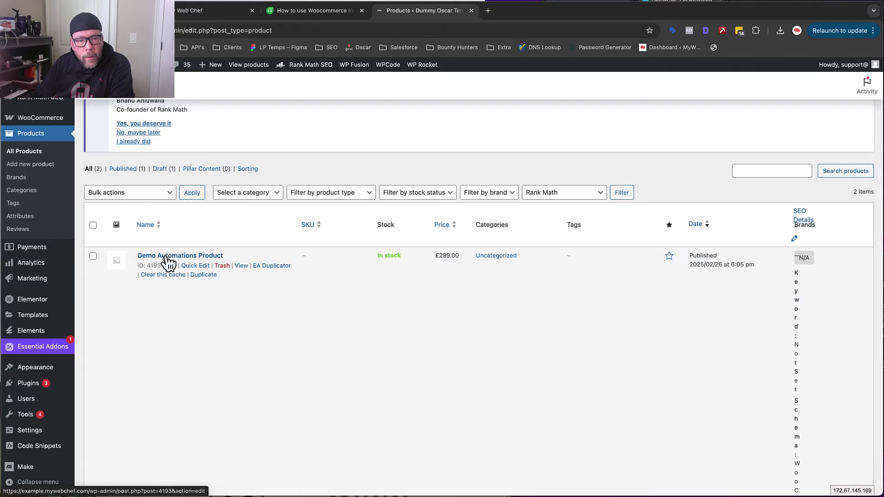
{"action": "left_click", "coordinate": [174, 256]}
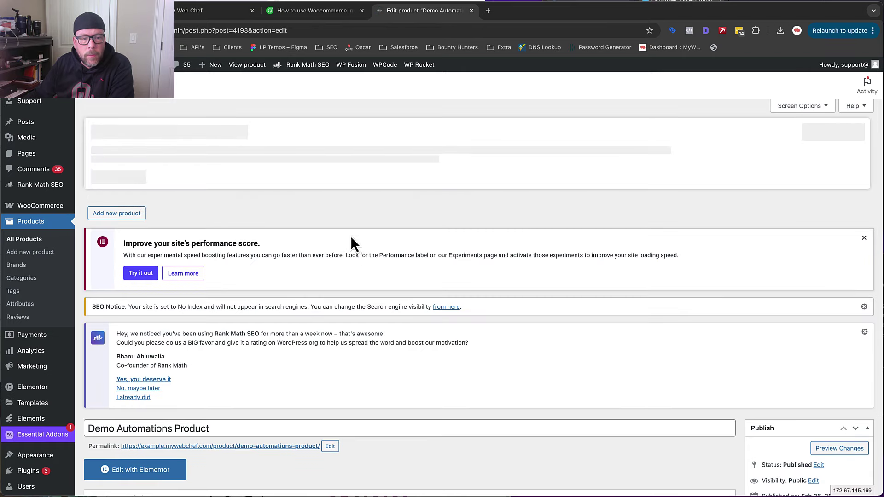
{"action": "scroll", "coordinate": [434, 313], "scroll_direction": "down", "scroll_amount": 8}
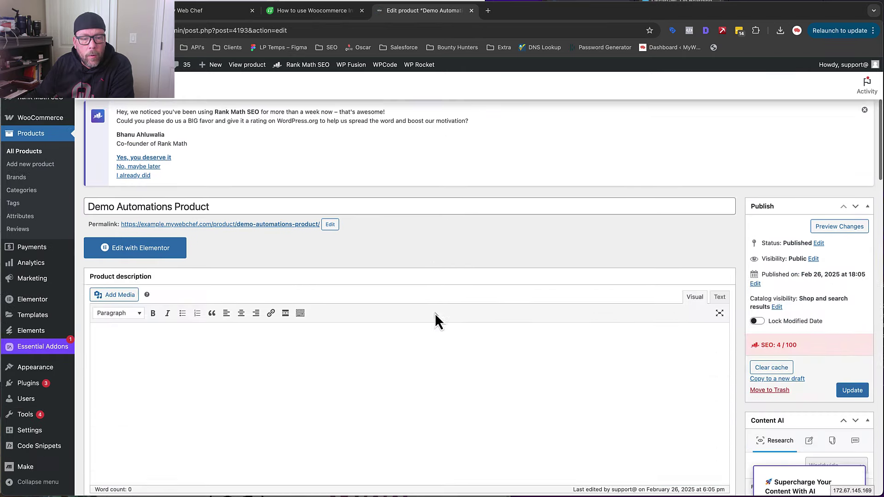
{"action": "scroll", "coordinate": [364, 290], "scroll_direction": "down", "scroll_amount": 4}
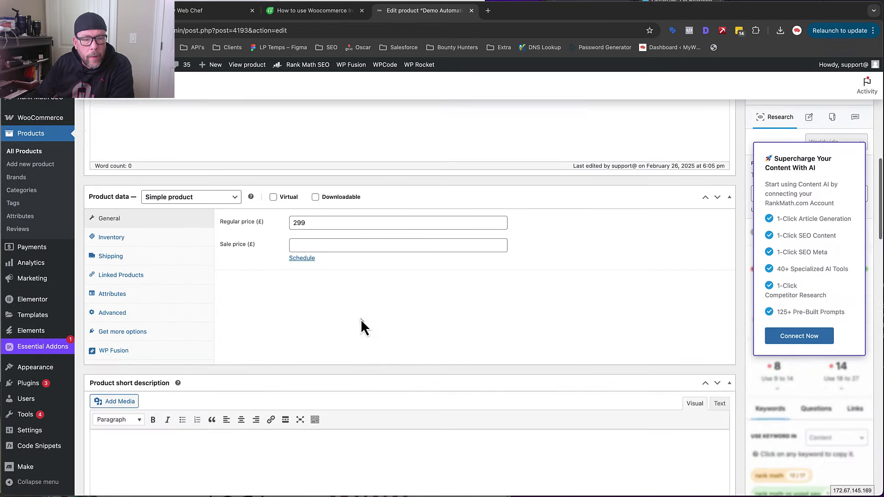
Step: In the product's WP Fusion settings, apply the tag "demo automations product" when it is purchased
{"action": "left_click", "coordinate": [113, 352]}
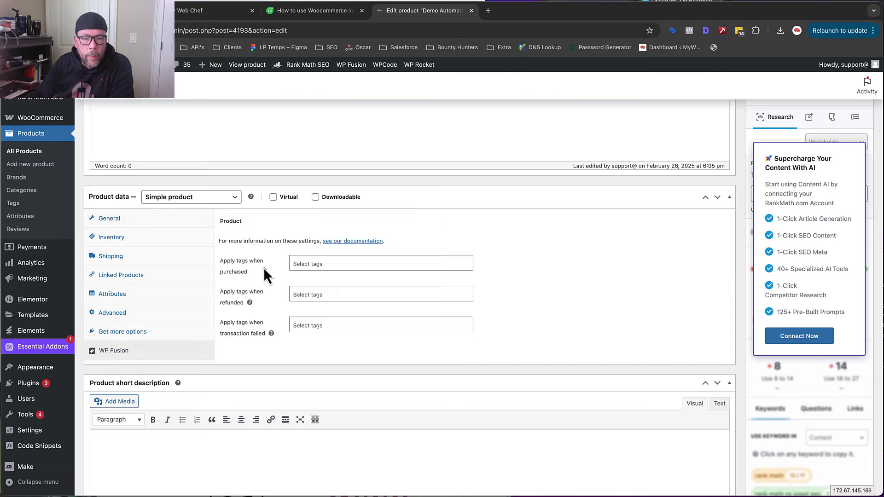
{"action": "left_click", "coordinate": [323, 264]}
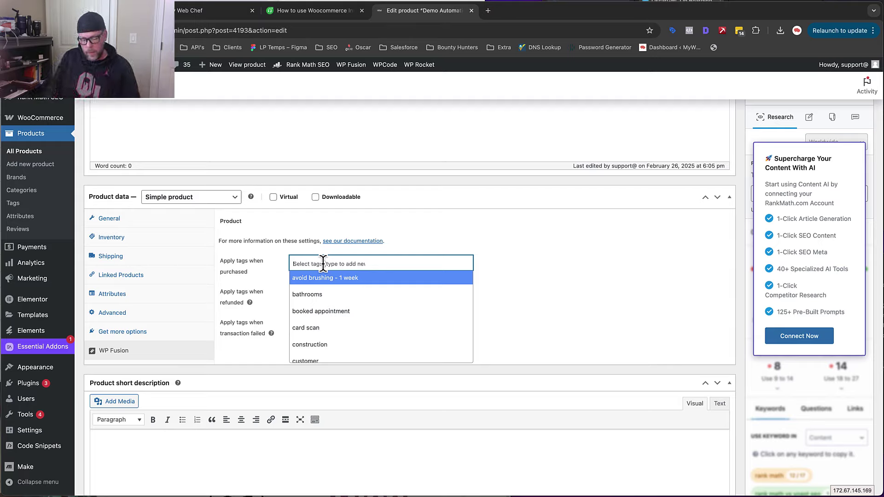
{"action": "type", "text": "dem"}
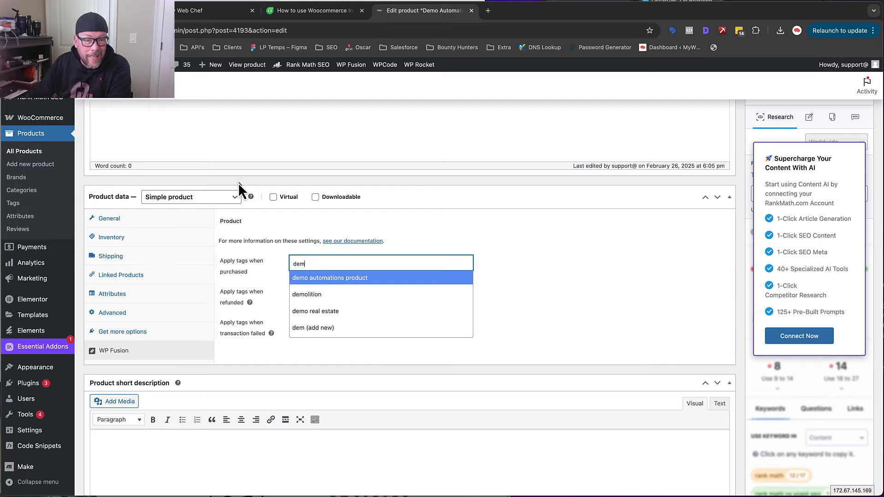
{"action": "left_click", "coordinate": [319, 279]}
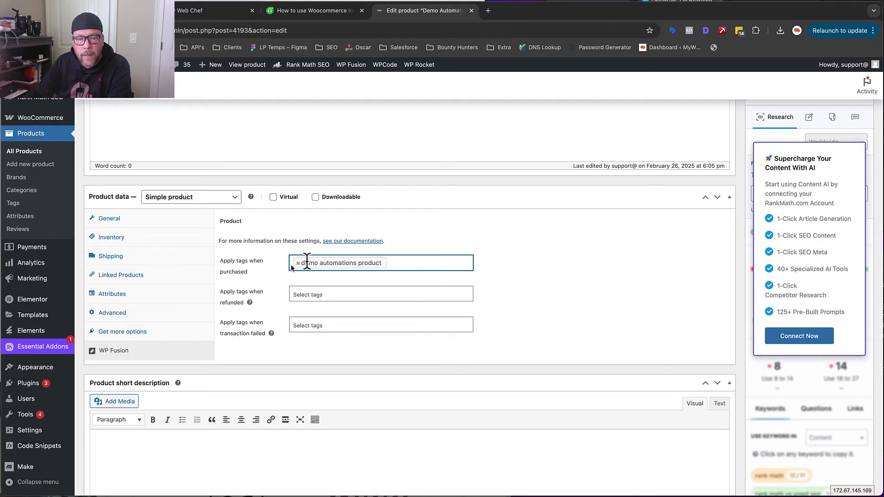
{"action": "left_click", "coordinate": [489, 243]}
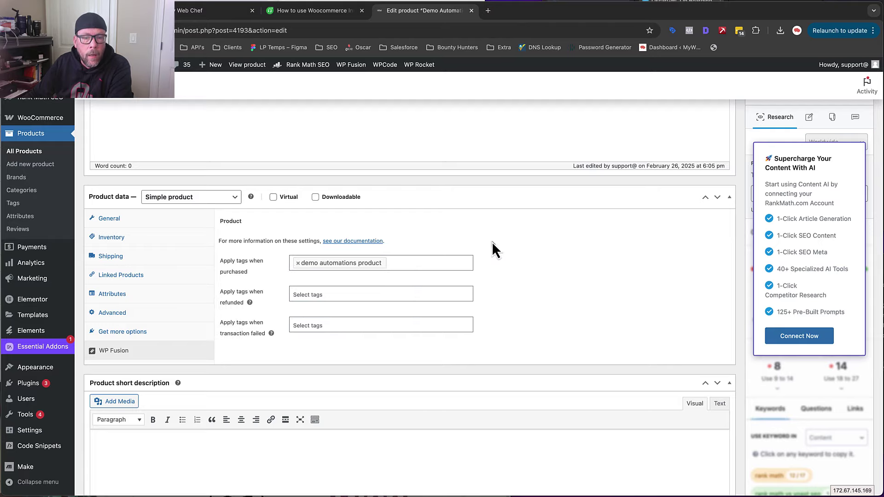
Step: Update the Demo Automations Product to save its WP Fusion purchase tag
{"action": "scroll", "coordinate": [496, 242], "scroll_direction": "up", "scroll_amount": 1}
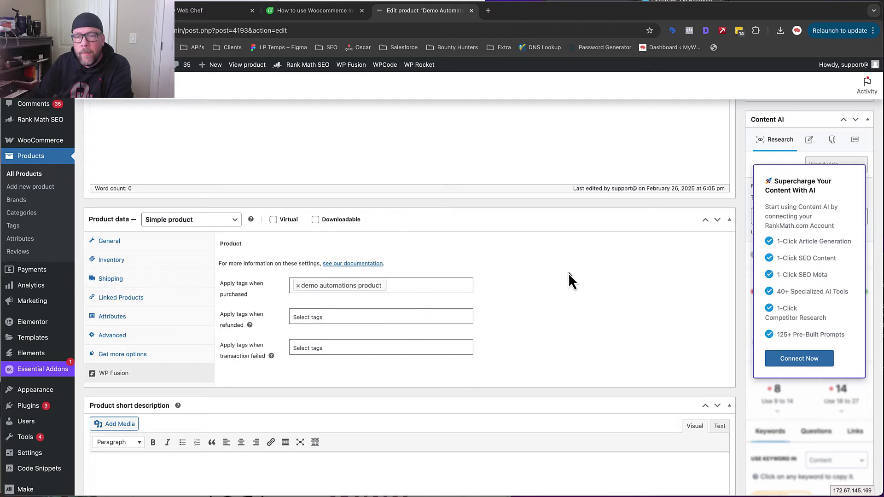
{"action": "scroll", "coordinate": [568, 272], "scroll_direction": "down", "scroll_amount": 2}
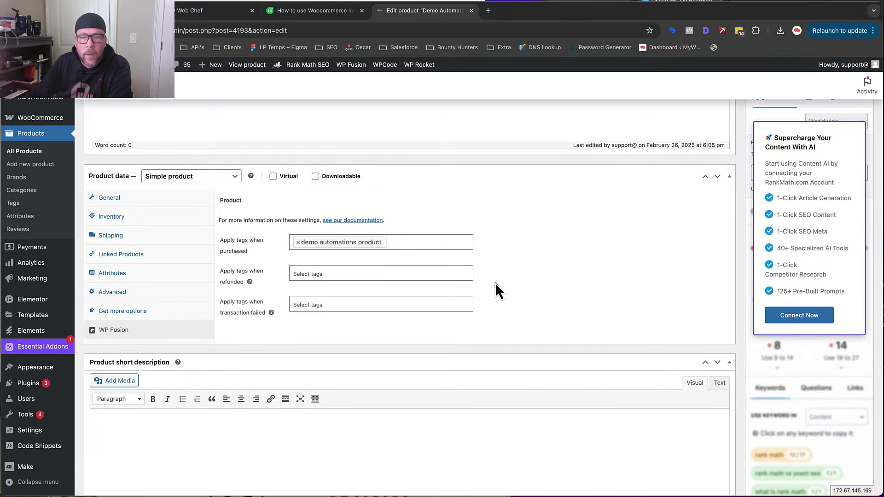
{"action": "scroll", "coordinate": [543, 280], "scroll_direction": "up", "scroll_amount": 6}
{"action": "scroll", "coordinate": [594, 273], "scroll_direction": "up", "scroll_amount": 4}
{"action": "left_click", "coordinate": [853, 268]}
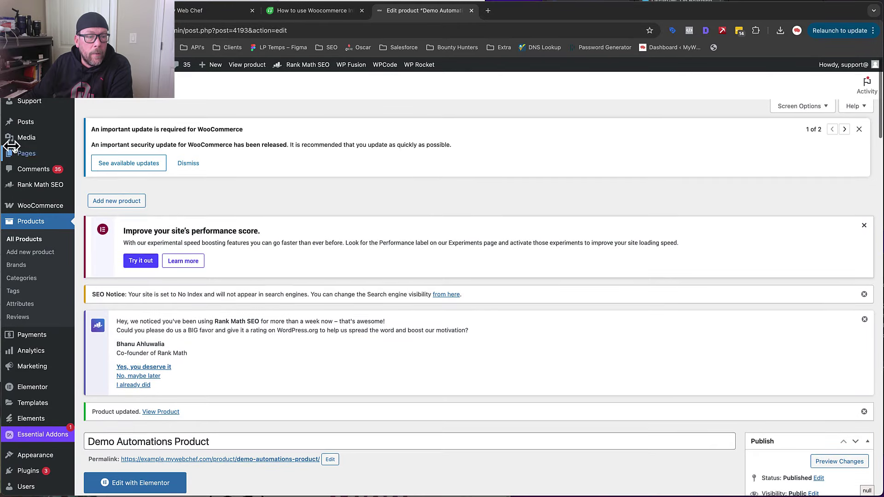
Step: Open the Contact Us page from the site's page list for editing and go to its WP Fusion settings
{"action": "left_click", "coordinate": [28, 158]}
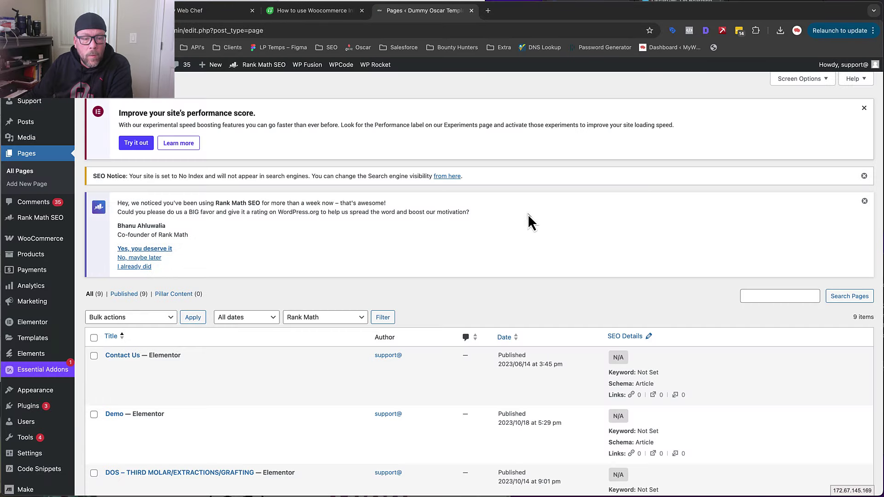
{"action": "scroll", "coordinate": [528, 214], "scroll_direction": "down", "scroll_amount": 5}
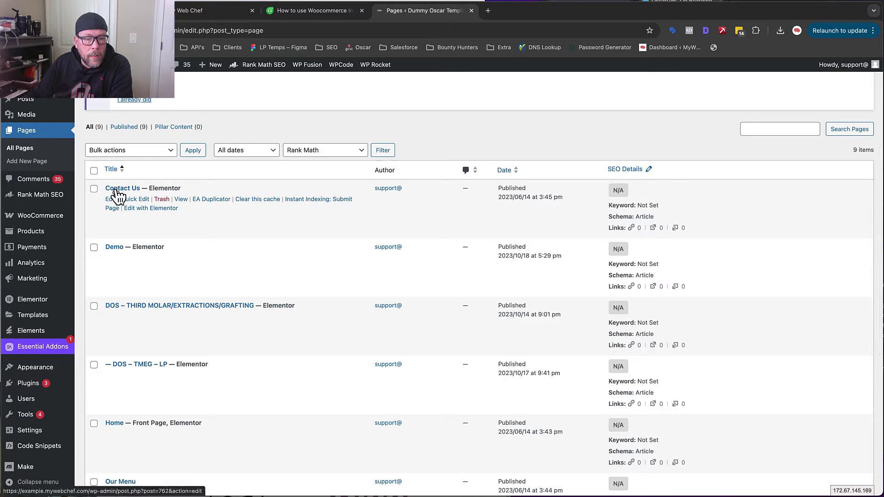
{"action": "left_click", "coordinate": [117, 190]}
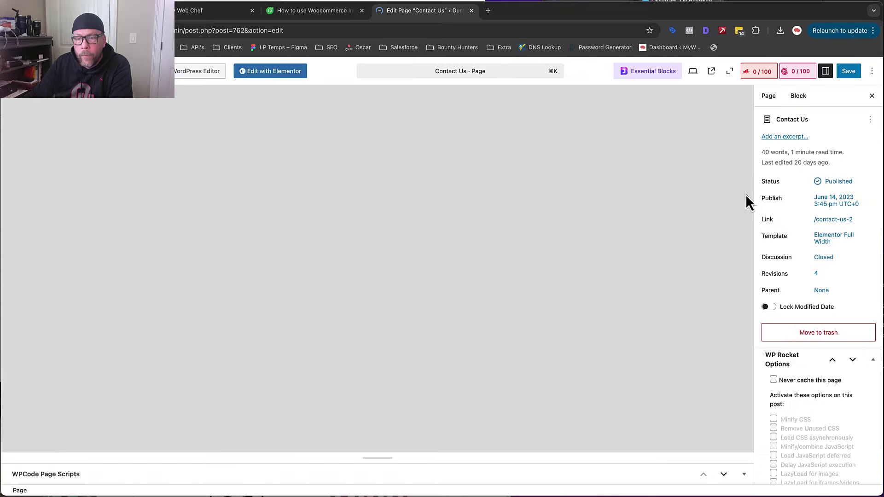
{"action": "scroll", "coordinate": [824, 206], "scroll_direction": "down", "scroll_amount": 10}
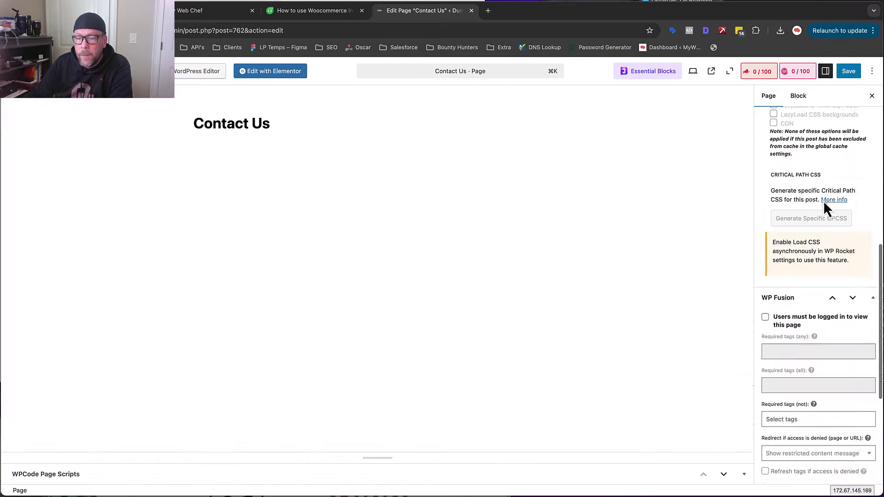
{"action": "scroll", "coordinate": [824, 201], "scroll_direction": "down", "scroll_amount": 2}
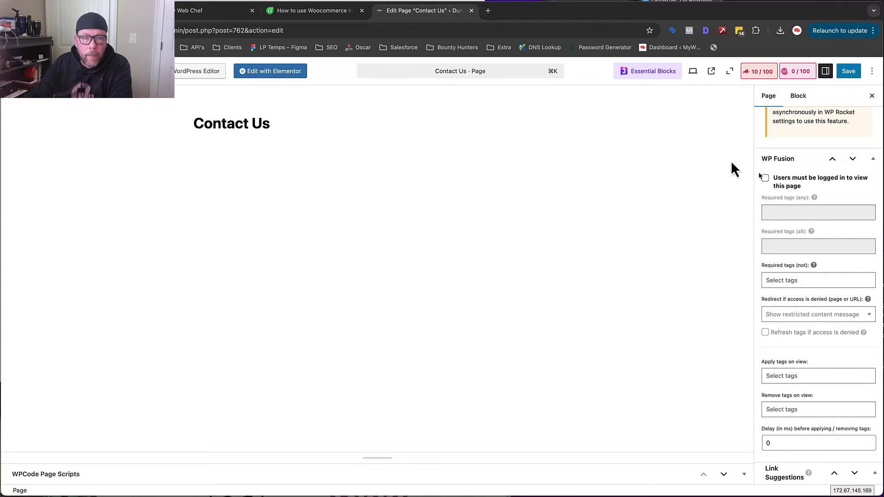
Step: Examine the Contact Us page's WP Fusion options for login restriction, required tags, and applying or removing tags on view
{"action": "left_click", "coordinate": [232, 11]}
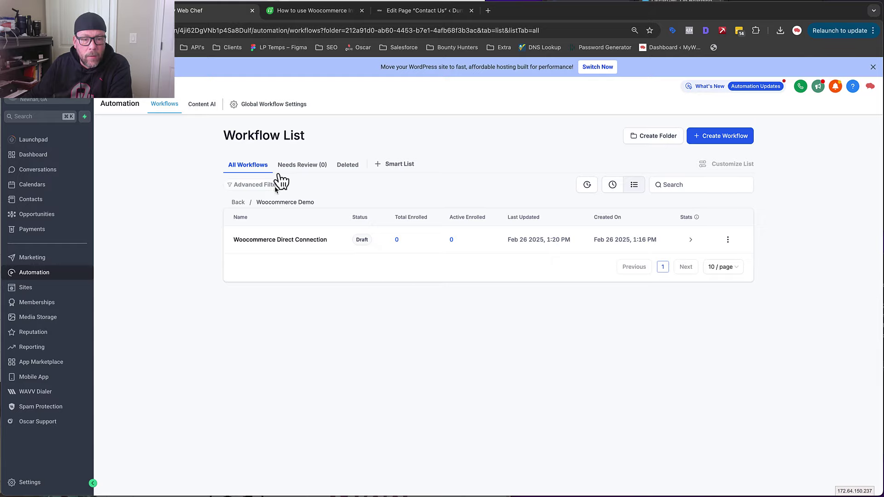
{"action": "left_click", "coordinate": [424, 14]}
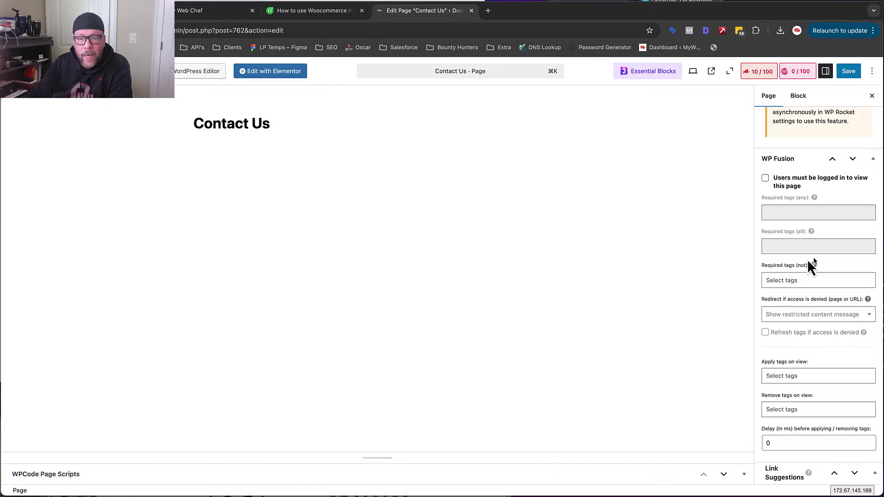
{"action": "scroll", "coordinate": [813, 185], "scroll_direction": "down", "scroll_amount": 2}
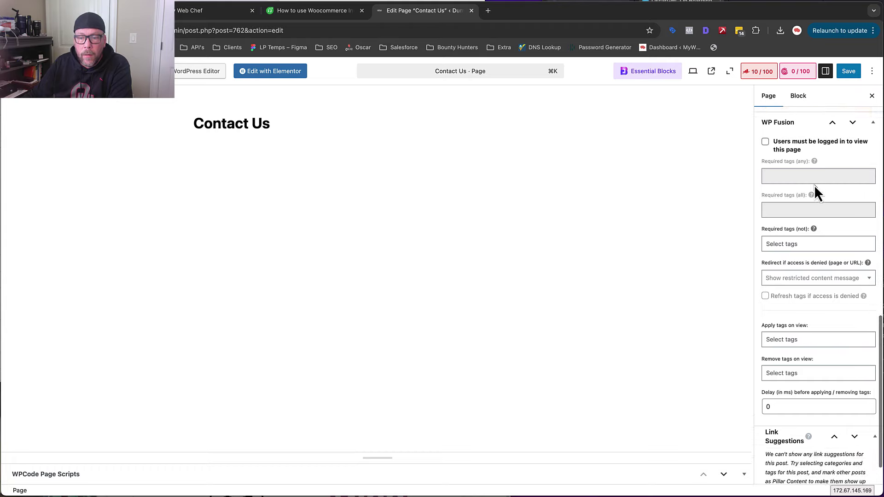
{"action": "left_click", "coordinate": [776, 333]}
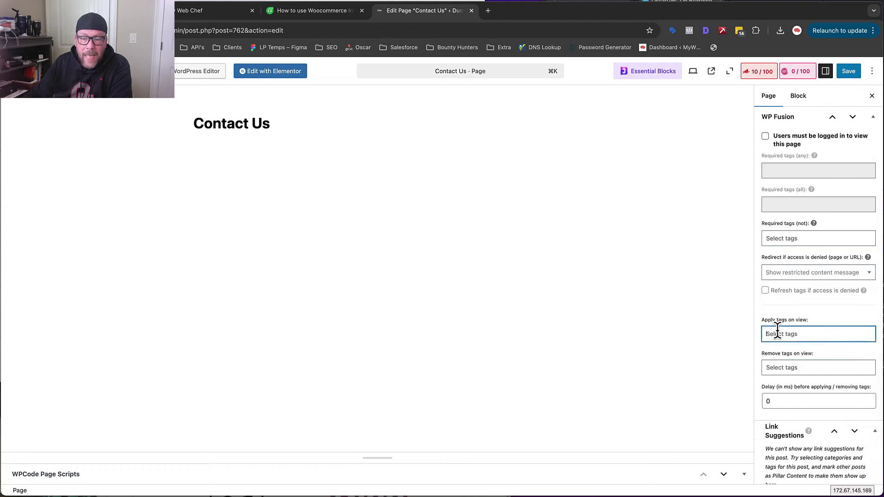
{"action": "left_click", "coordinate": [789, 304]}
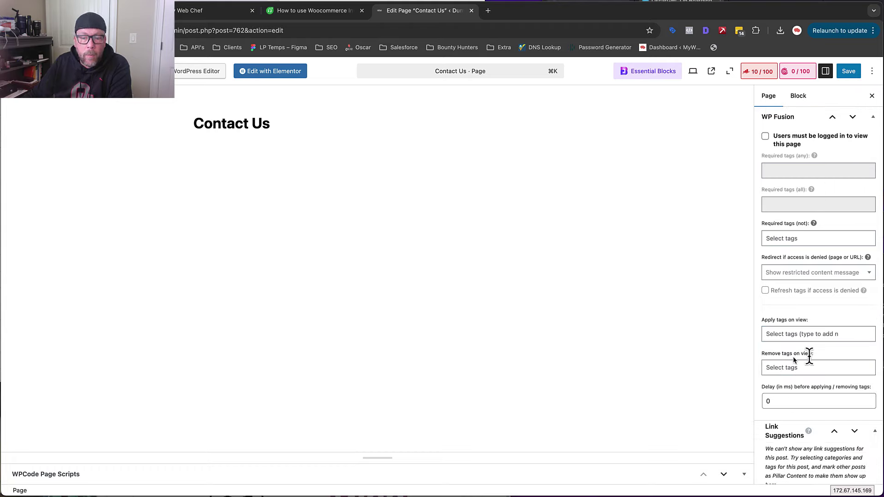
{"action": "scroll", "coordinate": [805, 322], "scroll_direction": "up", "scroll_amount": 1}
{"action": "scroll", "coordinate": [805, 319], "scroll_direction": "up", "scroll_amount": 3}
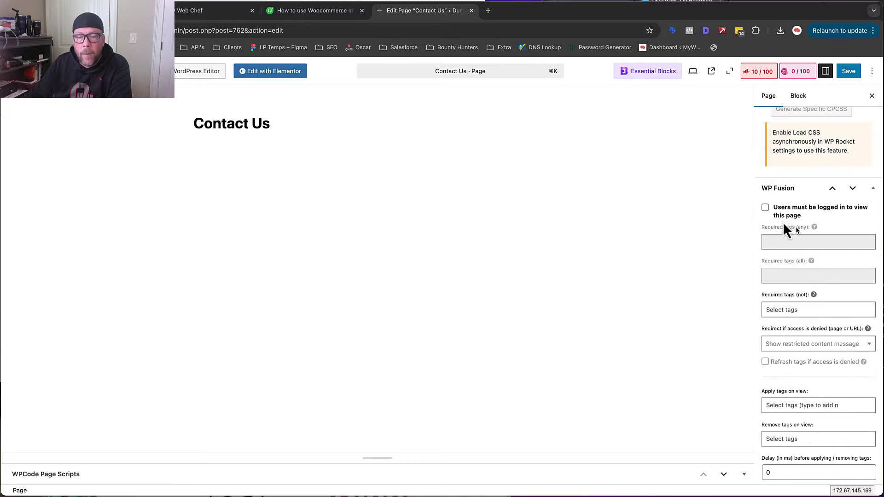
{"action": "scroll", "coordinate": [768, 197], "scroll_direction": "down", "scroll_amount": 2}
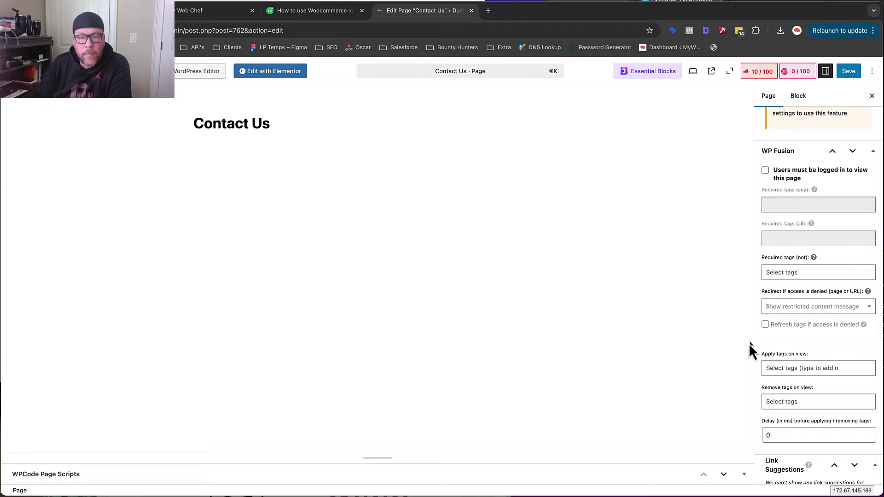
{"action": "scroll", "coordinate": [812, 401], "scroll_direction": "up", "scroll_amount": 6}
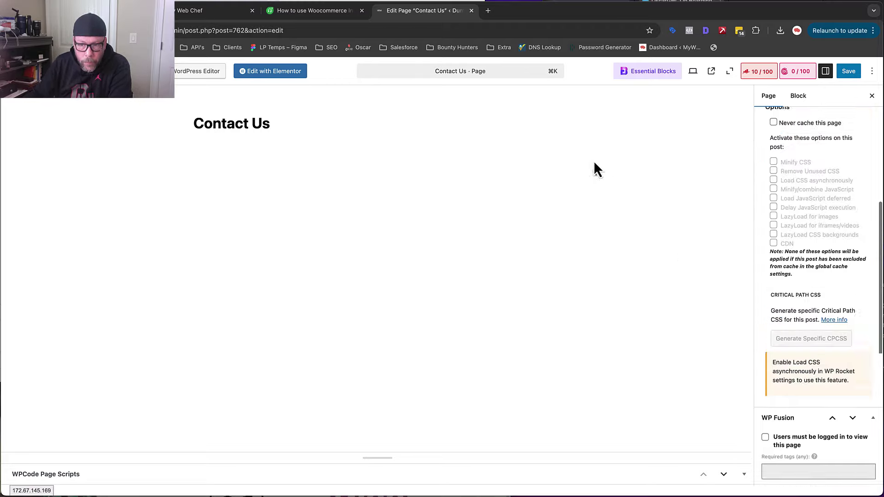
{"action": "scroll", "coordinate": [854, 258], "scroll_direction": "up", "scroll_amount": 7}
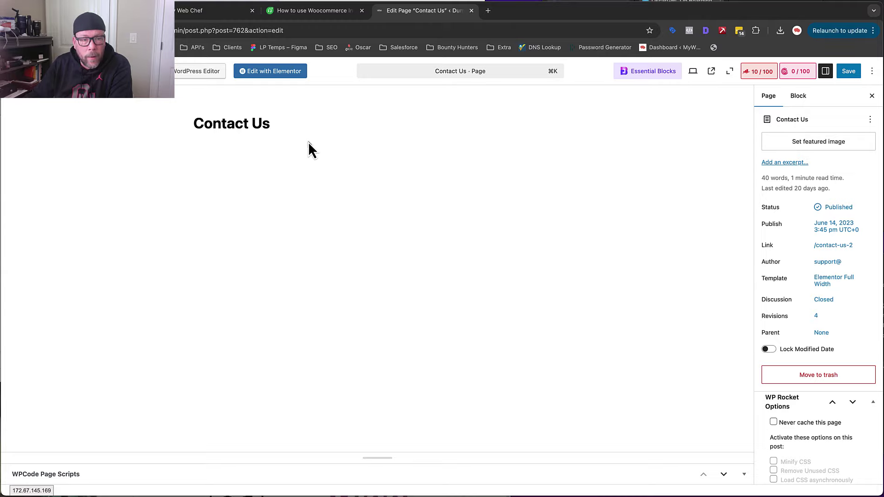
Step: Edit the Contact Us page with Elementor and open the WP Fusion visibility settings of the Leave a Message section
{"action": "left_click", "coordinate": [265, 74]}
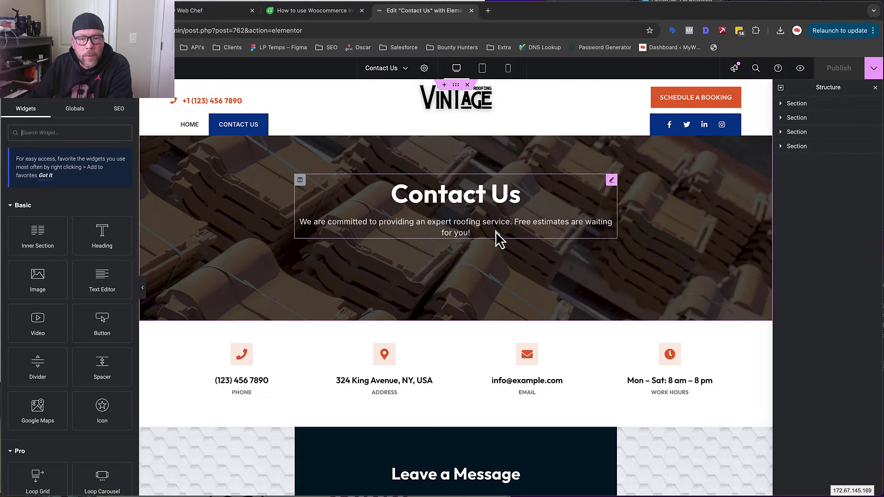
{"action": "scroll", "coordinate": [438, 214], "scroll_direction": "down", "scroll_amount": 6}
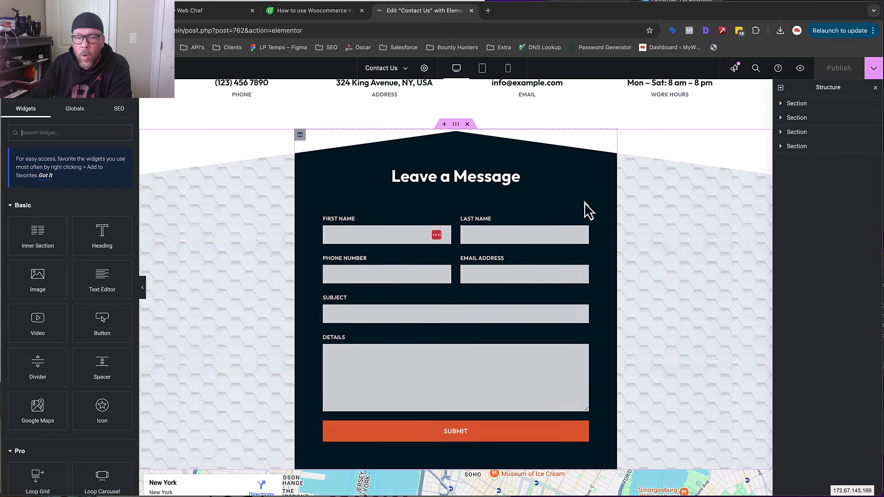
{"action": "left_click", "coordinate": [584, 201]}
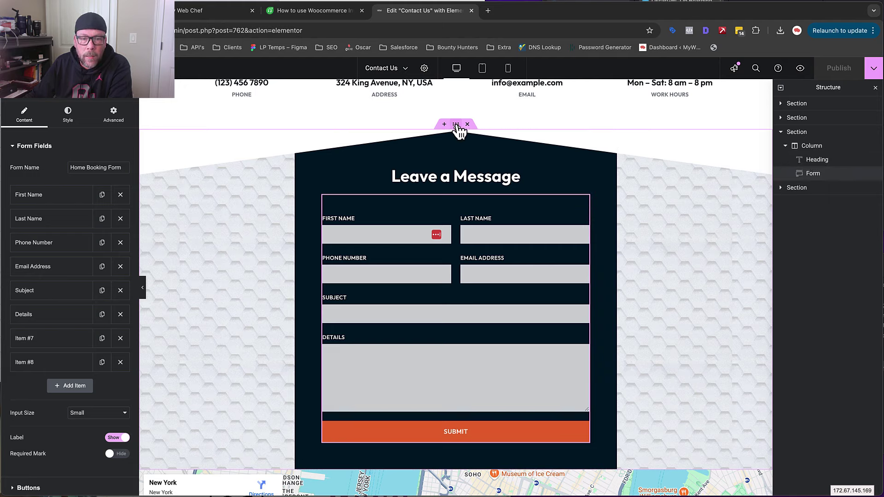
{"action": "left_click", "coordinate": [456, 125]}
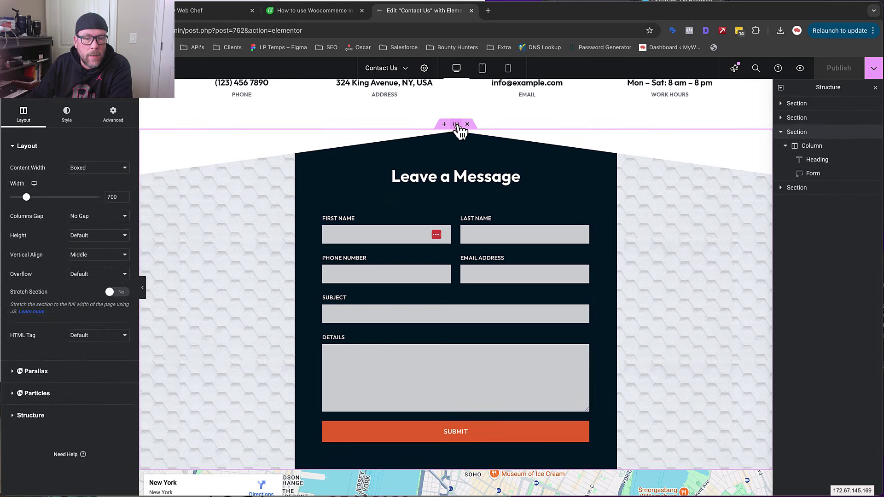
{"action": "left_click", "coordinate": [113, 114]}
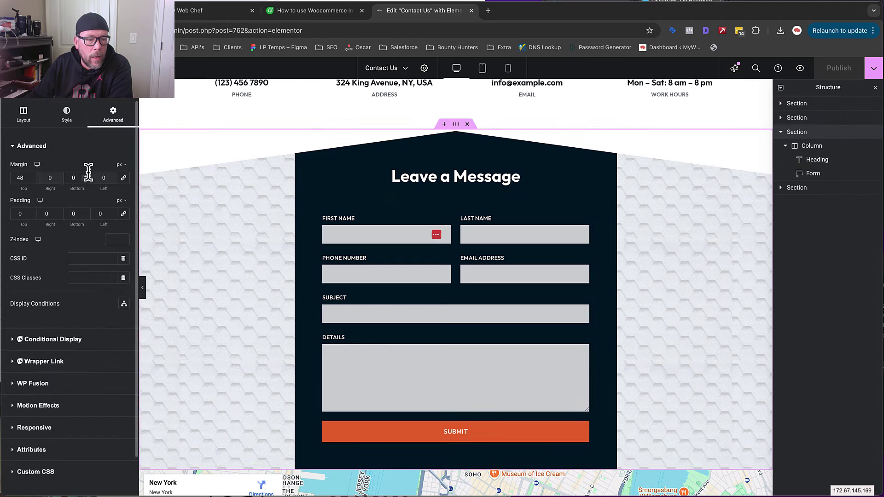
{"action": "left_click", "coordinate": [35, 385]}
{"action": "scroll", "coordinate": [83, 339], "scroll_direction": "down", "scroll_amount": 2}
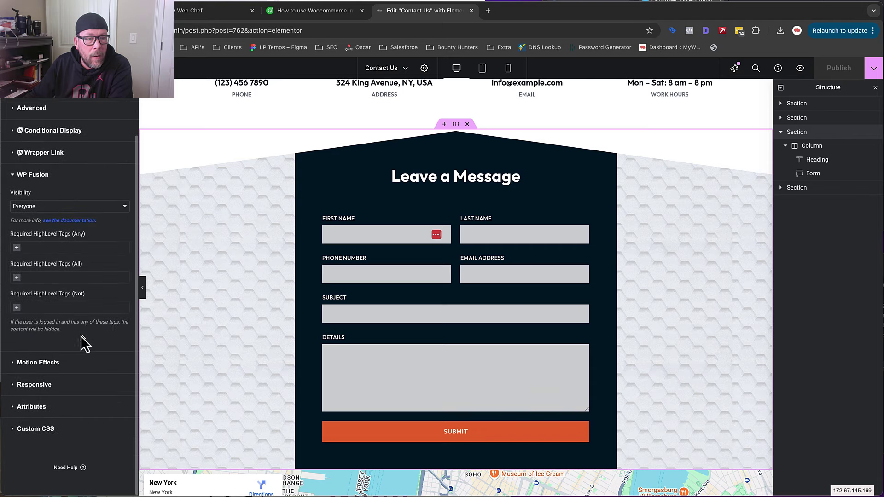
Step: Try the Logged in users visibility on the Leave a Message section, and set it back to Everyone
{"action": "left_click", "coordinate": [128, 207]}
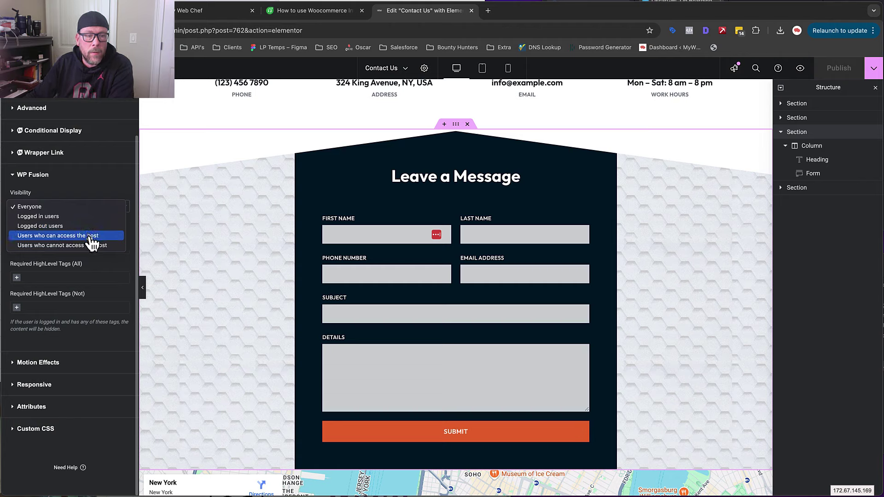
{"action": "left_click", "coordinate": [105, 188]}
{"action": "left_click", "coordinate": [58, 207]}
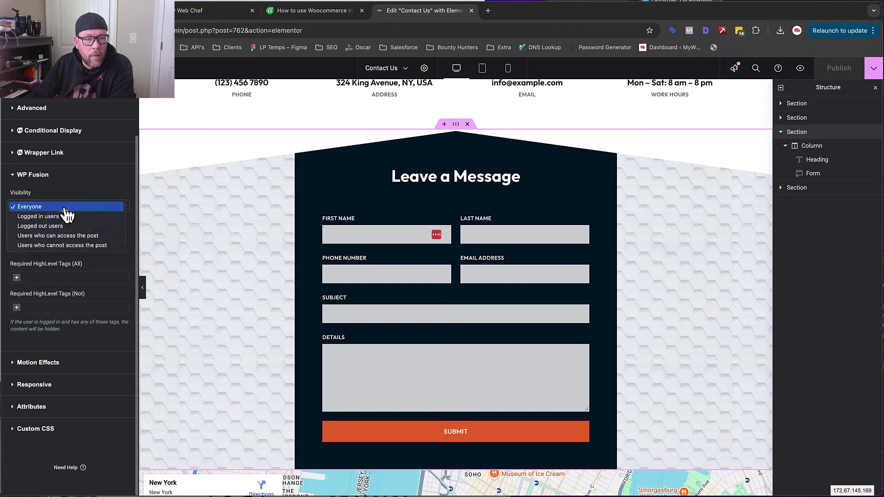
{"action": "left_click", "coordinate": [64, 216]}
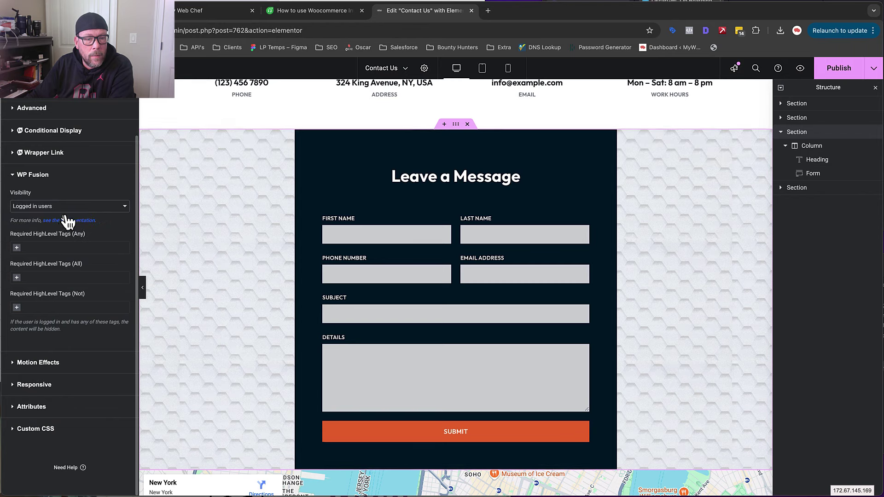
{"action": "left_click", "coordinate": [83, 210]}
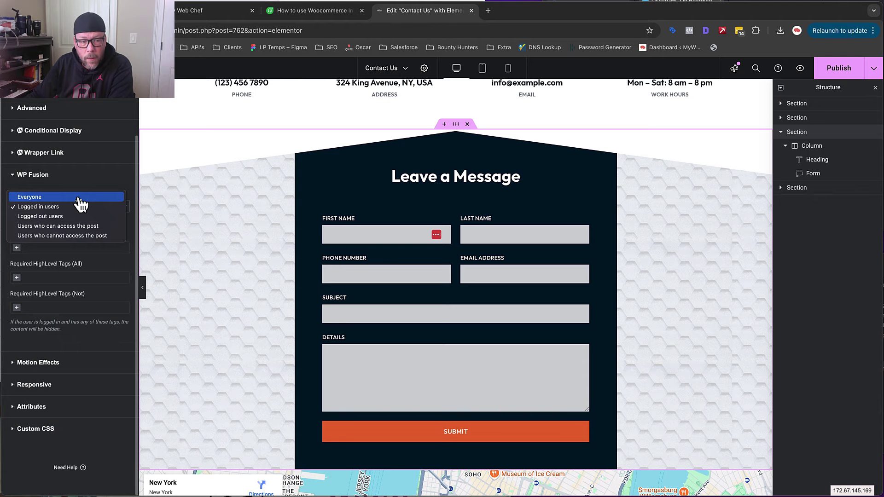
{"action": "left_click", "coordinate": [70, 197]}
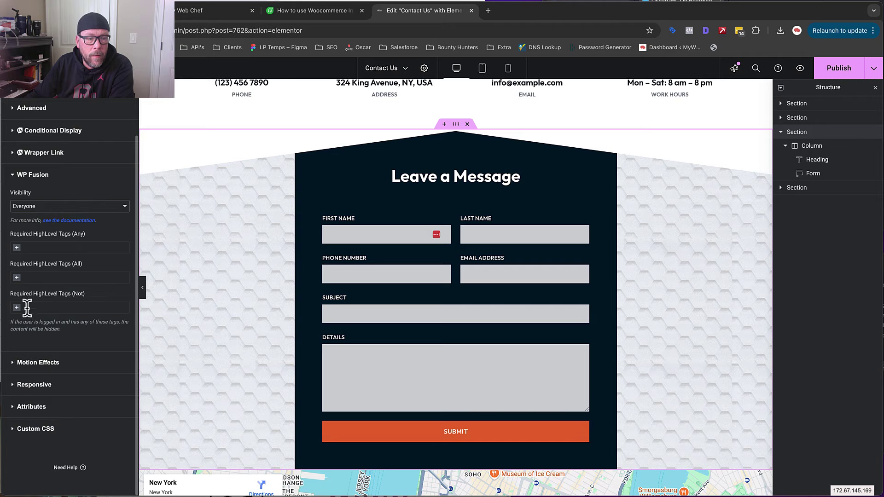
{"action": "left_click", "coordinate": [55, 206]}
{"action": "left_click", "coordinate": [55, 219]}
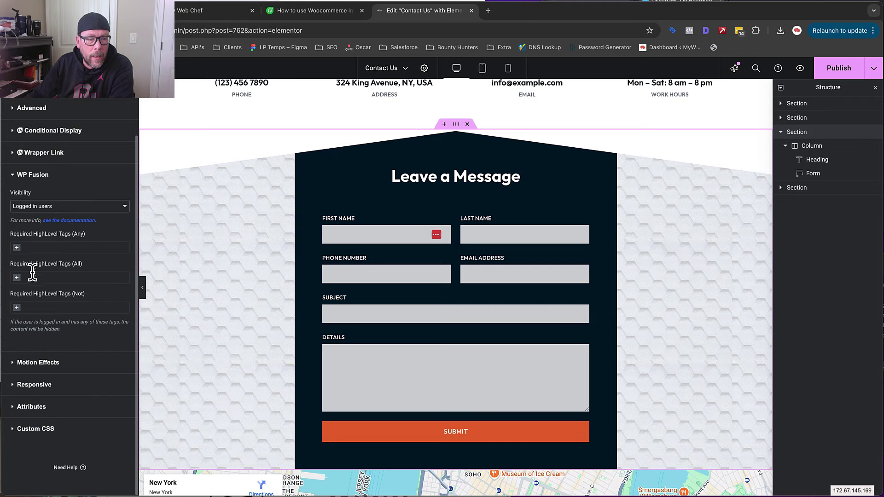
{"action": "left_click", "coordinate": [90, 208]}
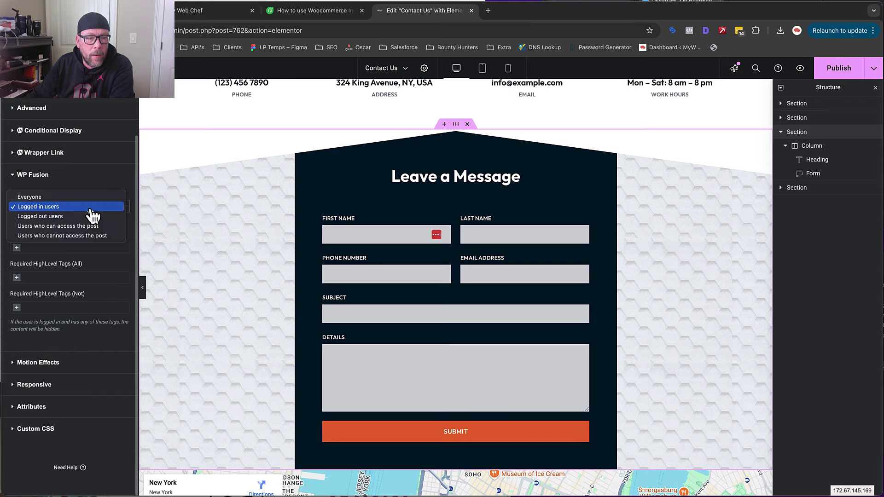
{"action": "left_click", "coordinate": [57, 200]}
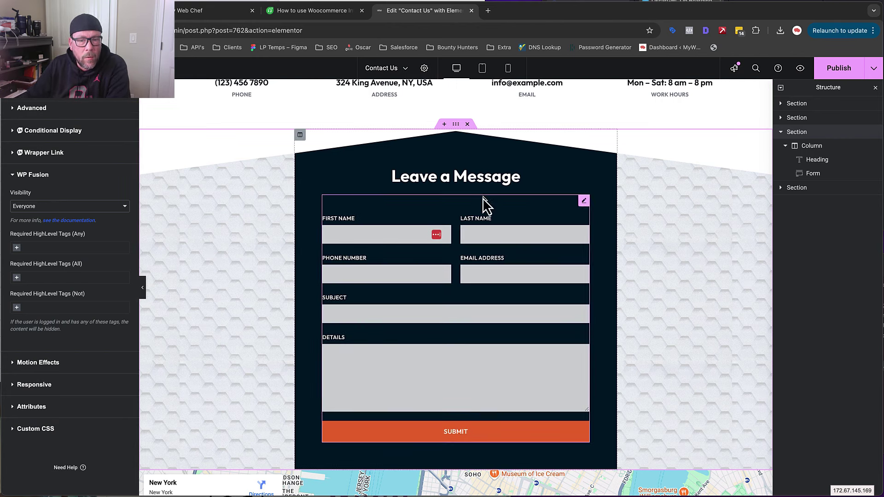
Step: Search the Elementor widgets for "form" and open the content settings of the Leave a Message form
{"action": "left_click", "coordinate": [584, 202]}
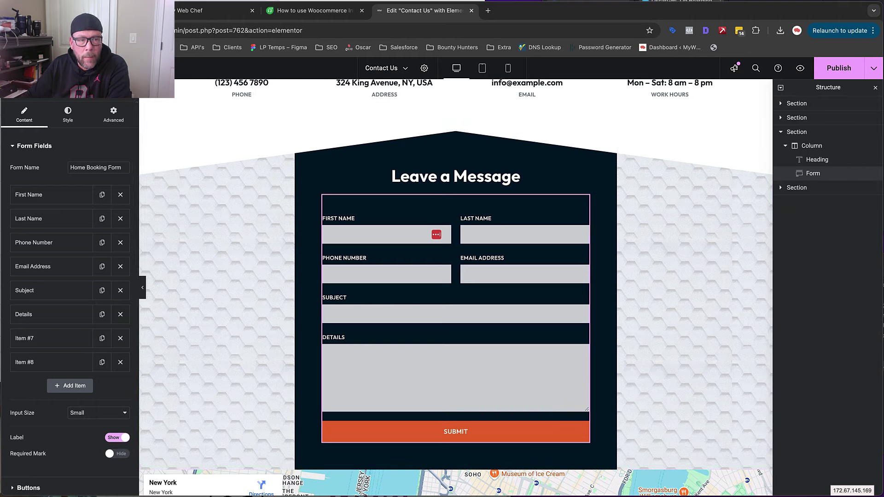
{"action": "left_click", "coordinate": [38, 68]}
{"action": "left_click", "coordinate": [43, 132]}
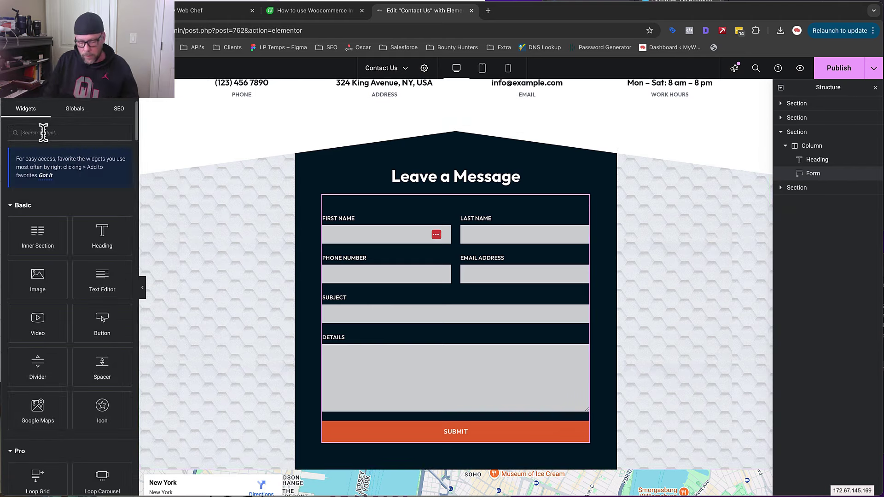
{"action": "type", "text": "form"}
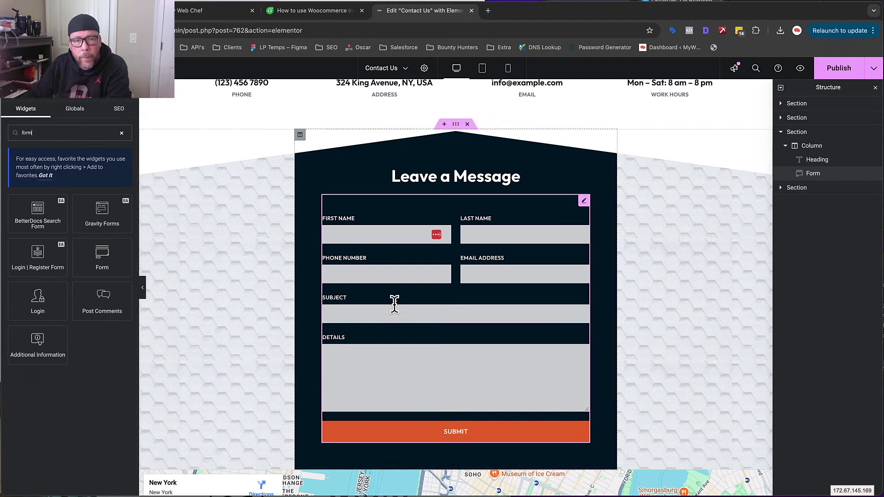
{"action": "left_click", "coordinate": [564, 254]}
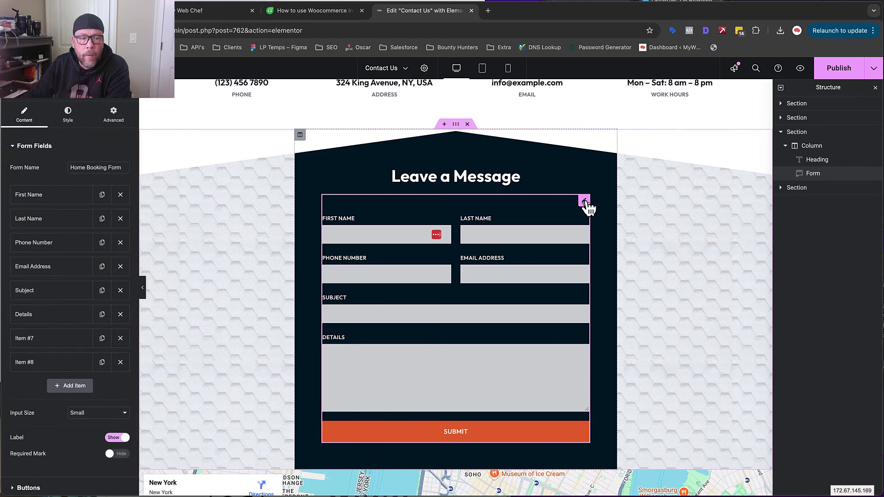
Step: Examine the WP Fusion visibility and required HighLevel tag settings of the Leave a Message form
{"action": "scroll", "coordinate": [87, 147], "scroll_direction": "down", "scroll_amount": 4}
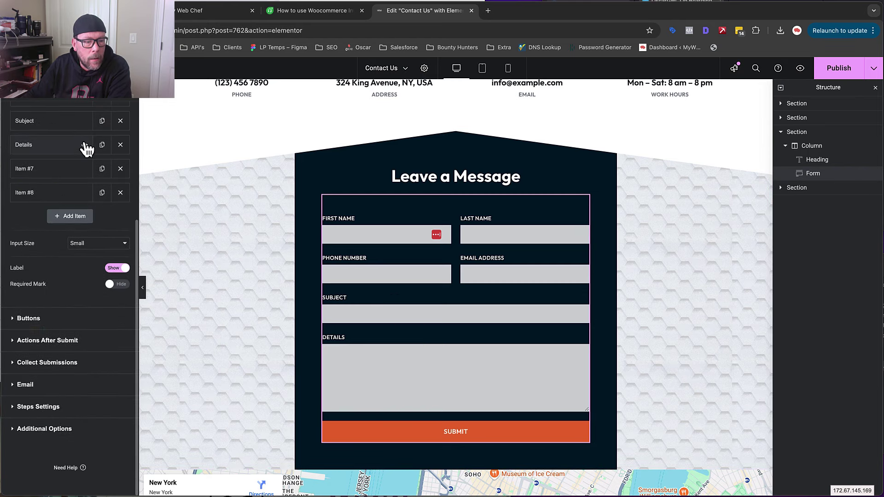
{"action": "scroll", "coordinate": [86, 147], "scroll_direction": "up", "scroll_amount": 4}
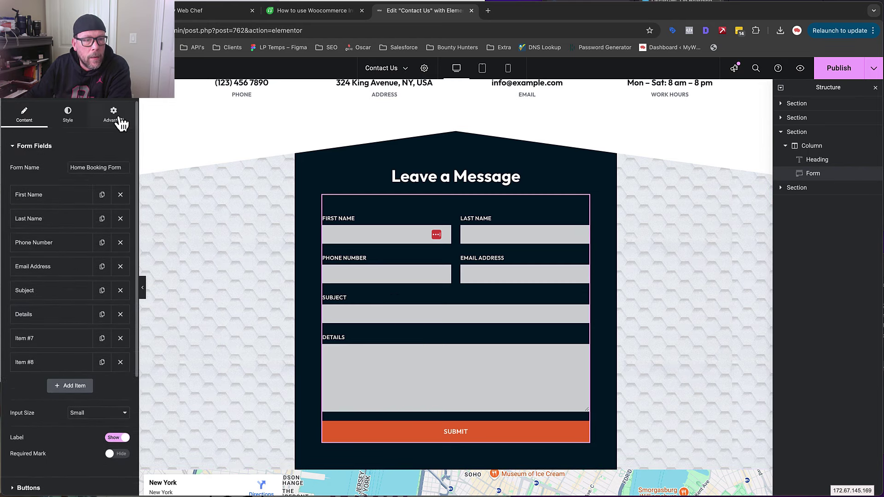
{"action": "left_click", "coordinate": [113, 115]}
{"action": "scroll", "coordinate": [67, 150], "scroll_direction": "down", "scroll_amount": 5}
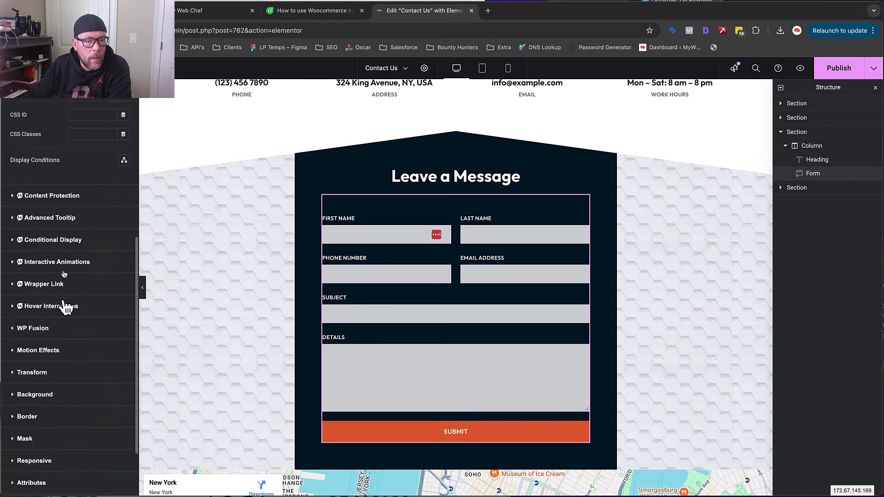
{"action": "left_click", "coordinate": [33, 328]}
{"action": "scroll", "coordinate": [93, 295], "scroll_direction": "down", "scroll_amount": 3}
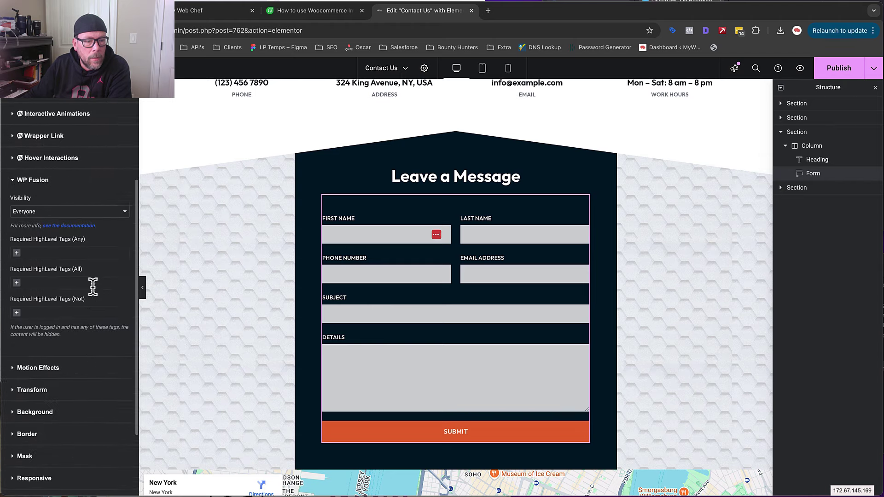
{"action": "scroll", "coordinate": [42, 230], "scroll_direction": "up", "scroll_amount": 3}
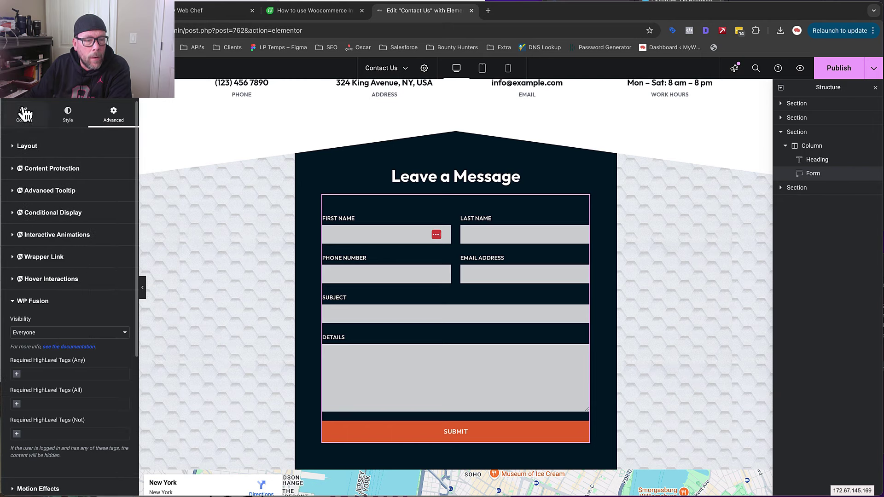
Step: Add WP Fusion to the Leave a Message form's actions after submit
{"action": "left_click", "coordinate": [24, 114]}
{"action": "scroll", "coordinate": [113, 276], "scroll_direction": "down", "scroll_amount": 4}
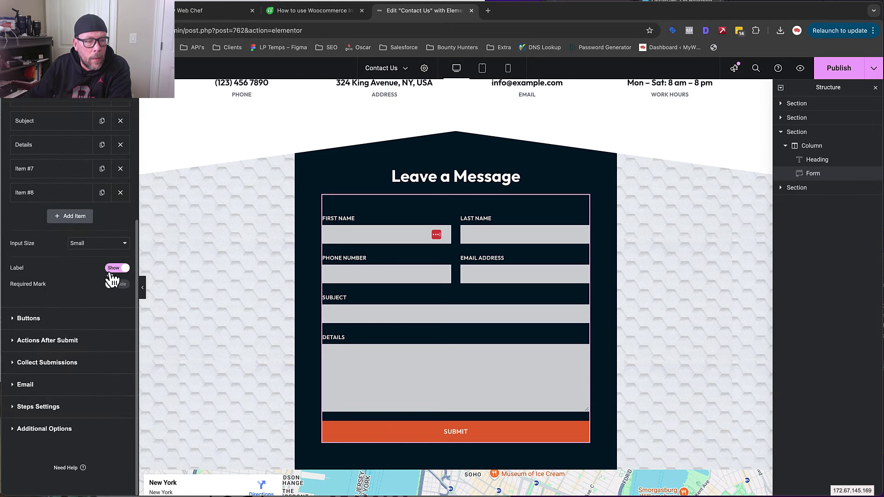
{"action": "left_click", "coordinate": [32, 321]}
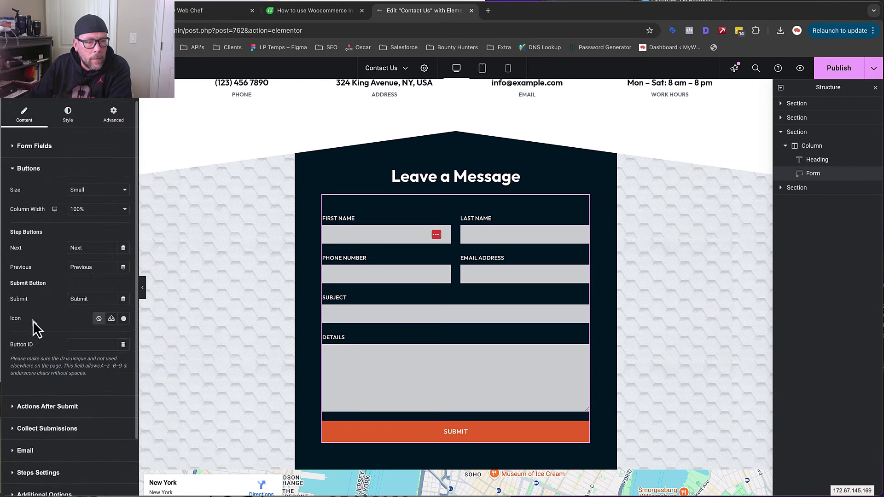
{"action": "scroll", "coordinate": [33, 321], "scroll_direction": "down", "scroll_amount": 2}
{"action": "left_click", "coordinate": [46, 340]}
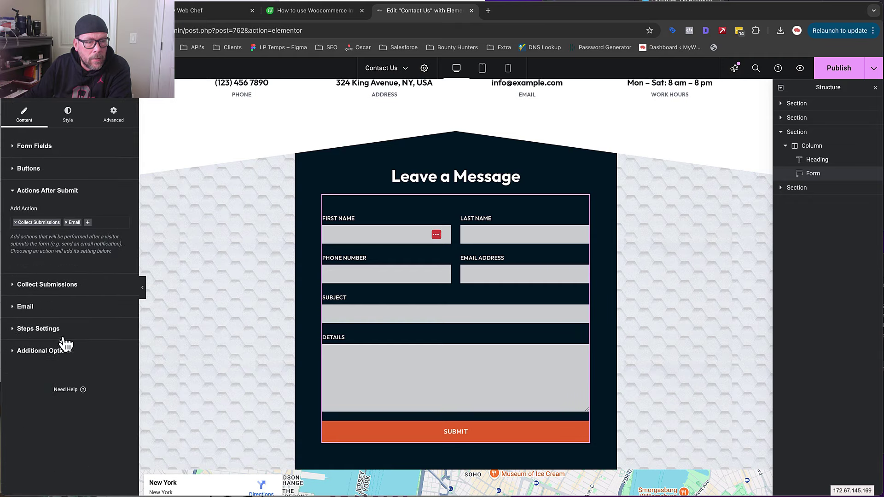
{"action": "left_click", "coordinate": [100, 222]}
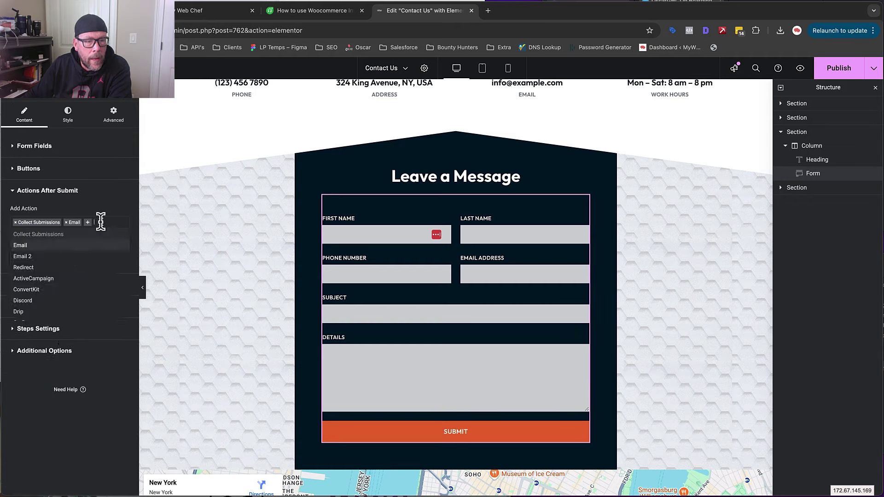
{"action": "scroll", "coordinate": [50, 261], "scroll_direction": "down", "scroll_amount": 5}
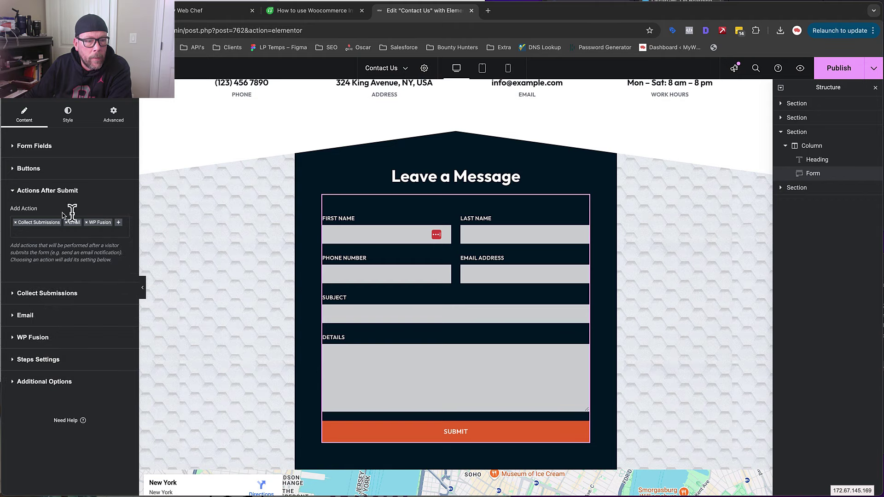
Step: Map the form's First Name and Last Name fields to the First Name and Last Name CRM fields in the WP Fusion settings
{"action": "left_click", "coordinate": [30, 340]}
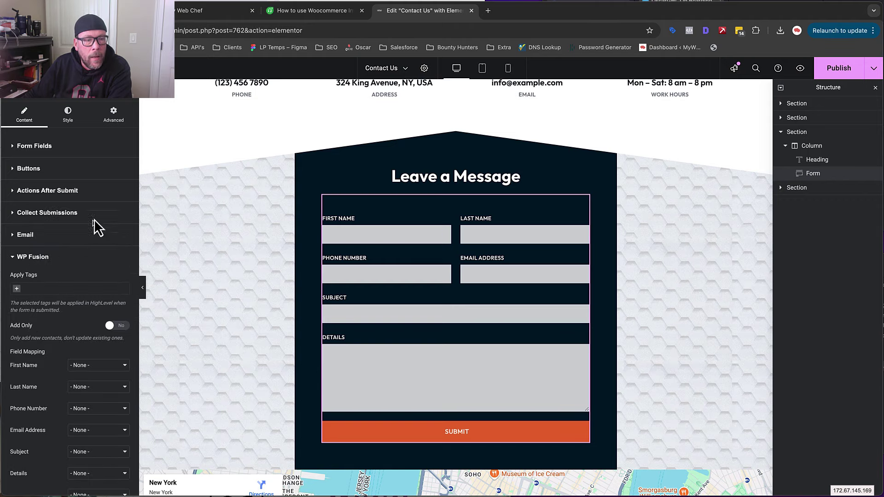
{"action": "scroll", "coordinate": [101, 237], "scroll_direction": "down", "scroll_amount": 3}
{"action": "scroll", "coordinate": [76, 262], "scroll_direction": "up", "scroll_amount": 2}
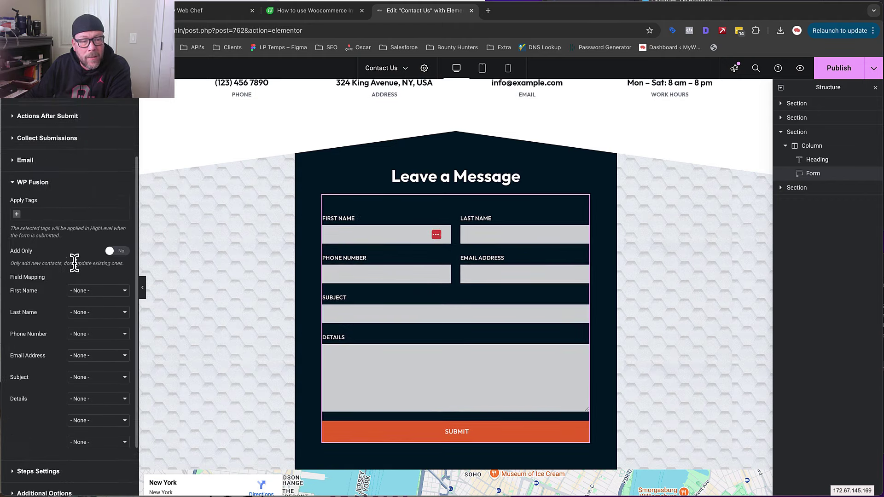
{"action": "left_click", "coordinate": [110, 295]}
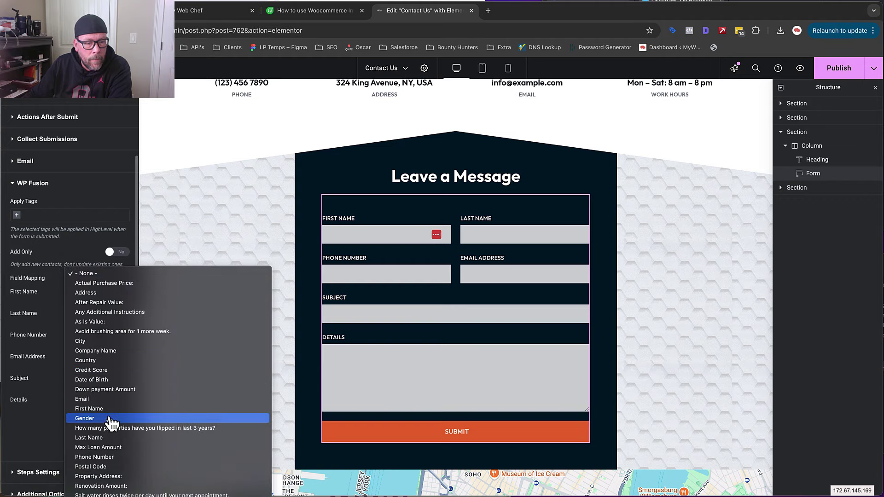
{"action": "left_click", "coordinate": [110, 427]}
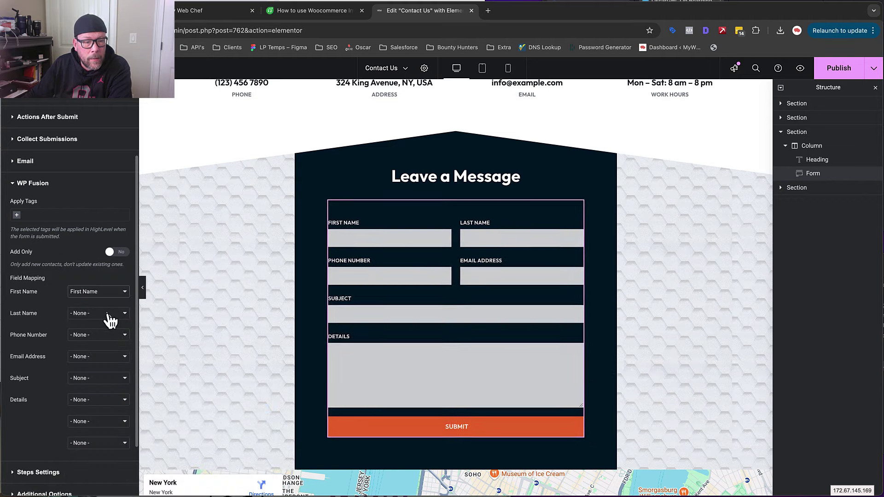
{"action": "left_click", "coordinate": [109, 316]}
{"action": "scroll", "coordinate": [115, 380], "scroll_direction": "down", "scroll_amount": 3}
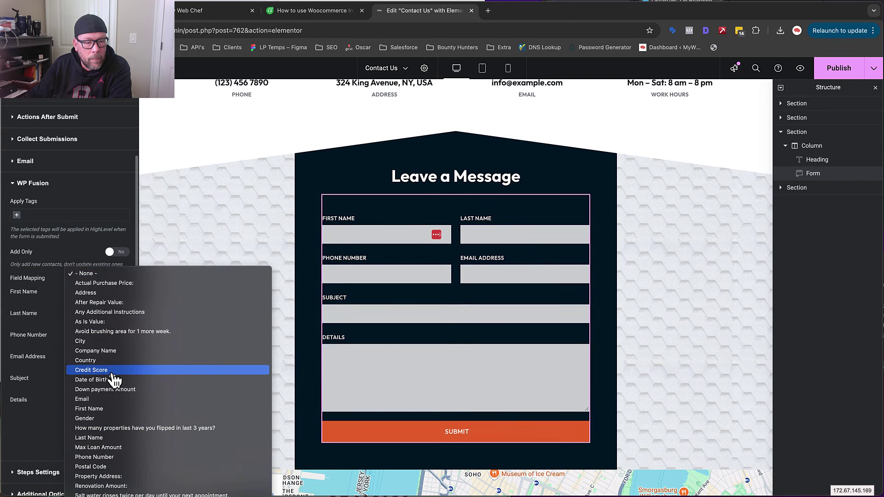
{"action": "left_click", "coordinate": [112, 438]}
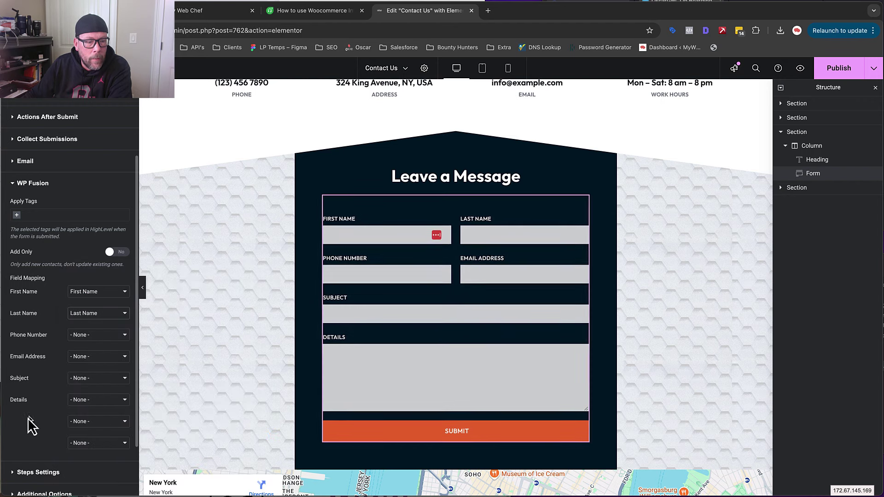
Step: Try to apply the tag "contact us form" on submission in the form's WP Fusion settings
{"action": "scroll", "coordinate": [88, 375], "scroll_direction": "down", "scroll_amount": 3}
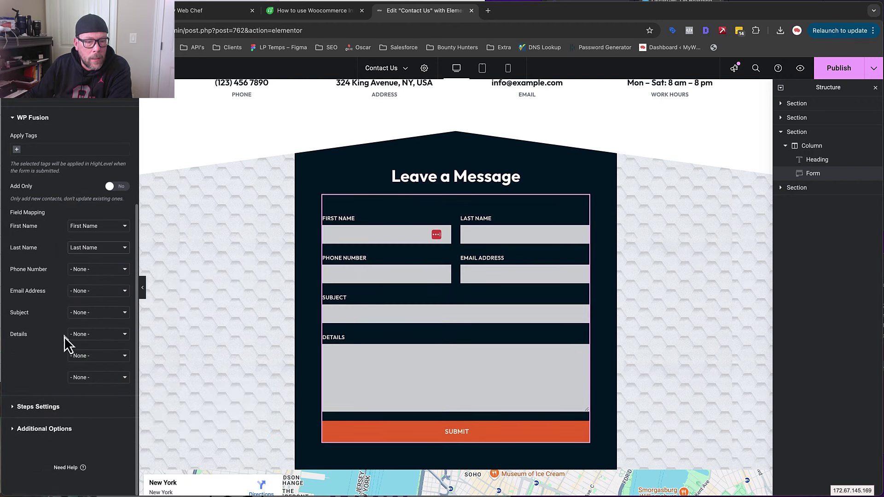
{"action": "scroll", "coordinate": [59, 338], "scroll_direction": "up", "scroll_amount": 5}
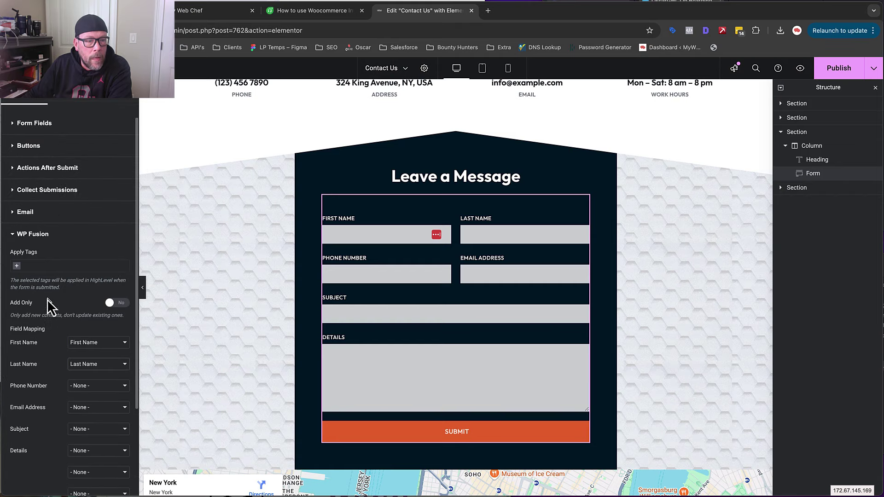
{"action": "left_click", "coordinate": [38, 265]}
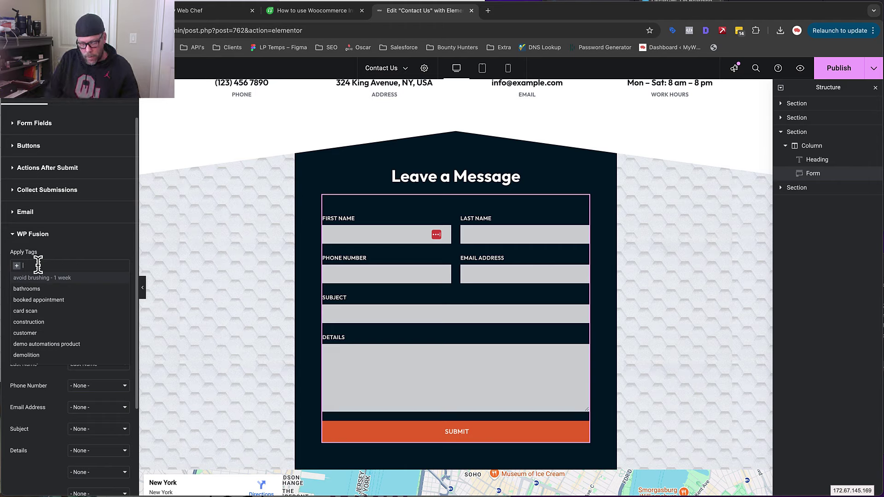
{"action": "type", "text": "contact us form"}
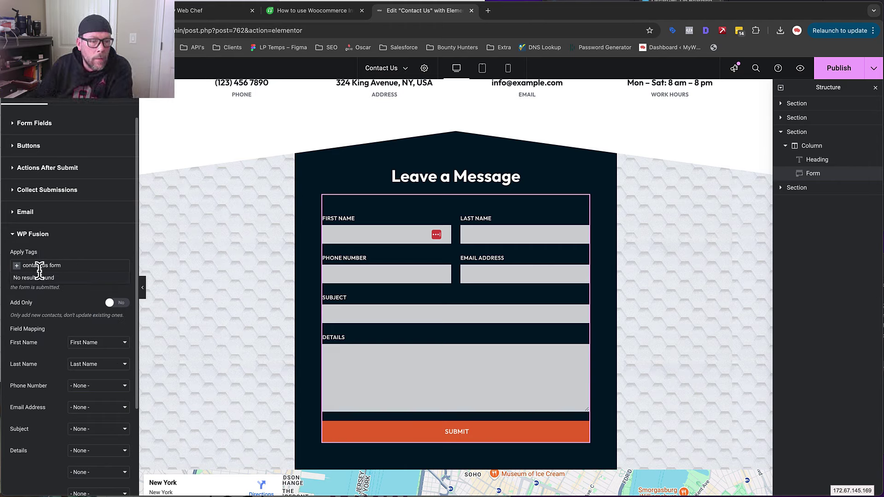
{"action": "left_click", "coordinate": [17, 267]}
{"action": "left_click", "coordinate": [51, 266]}
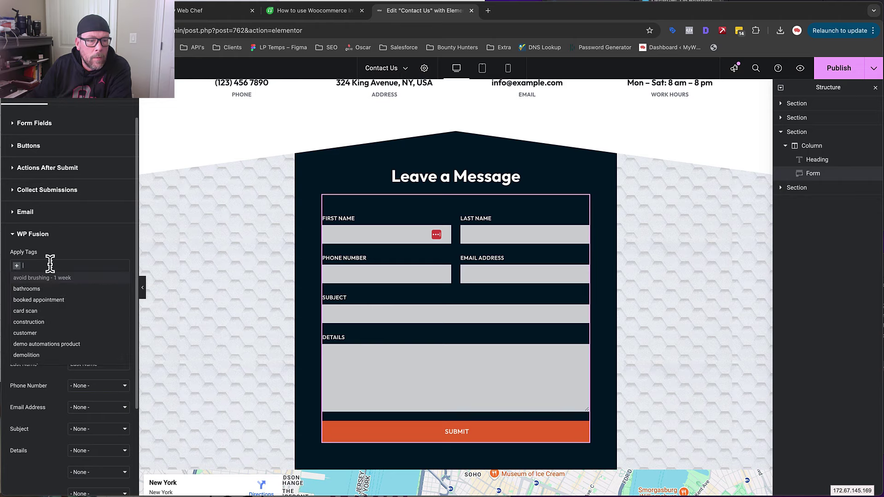
{"action": "left_click", "coordinate": [76, 251]}
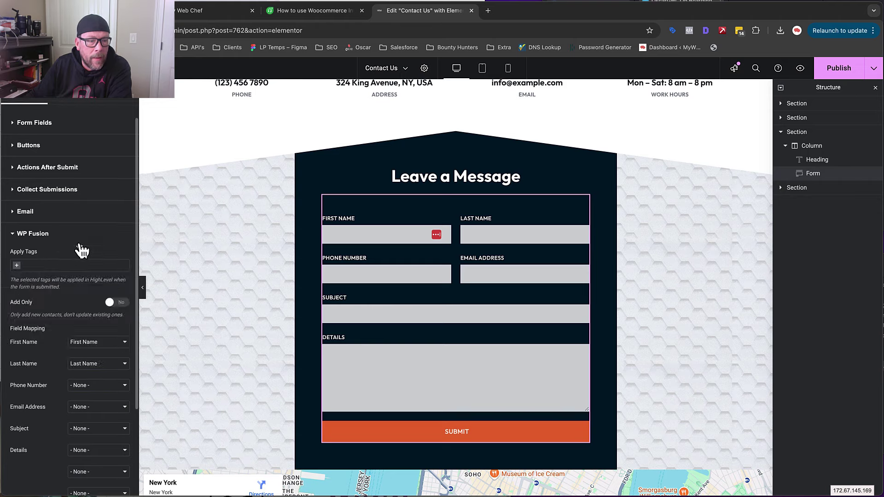
{"action": "left_click", "coordinate": [69, 237]}
{"action": "left_click", "coordinate": [36, 260]}
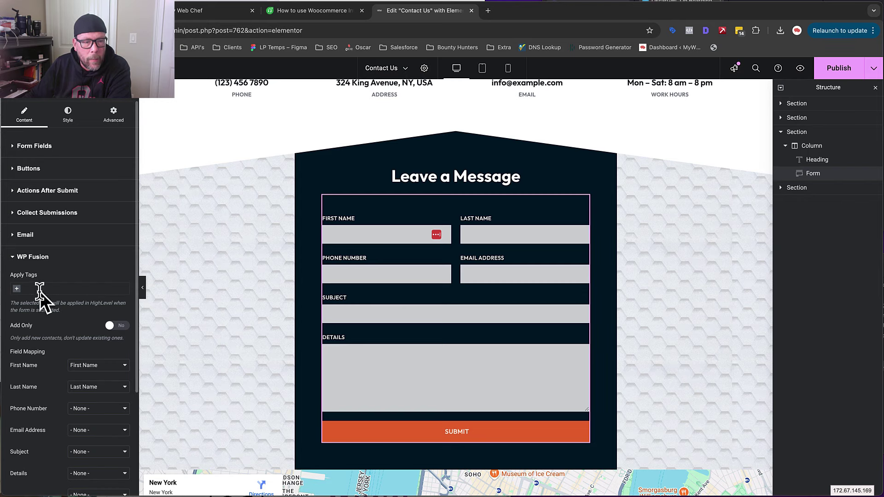
{"action": "scroll", "coordinate": [44, 289], "scroll_direction": "down", "scroll_amount": 2}
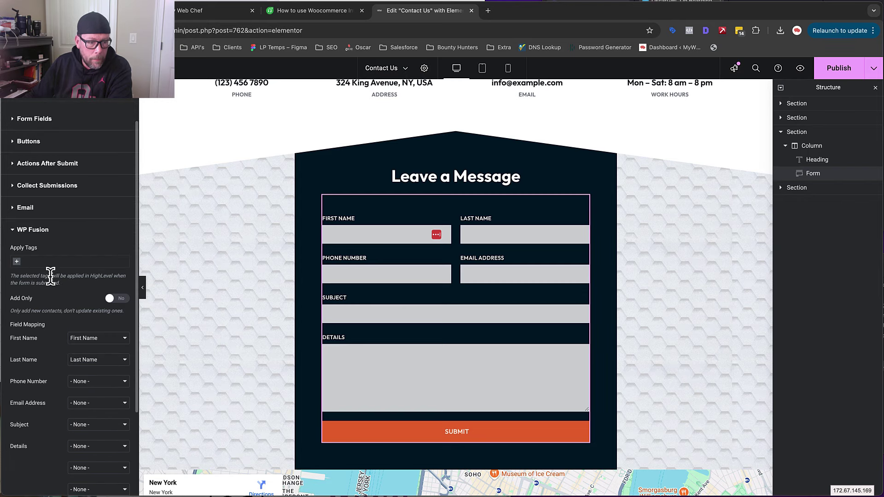
{"action": "scroll", "coordinate": [52, 285], "scroll_direction": "down", "scroll_amount": 2}
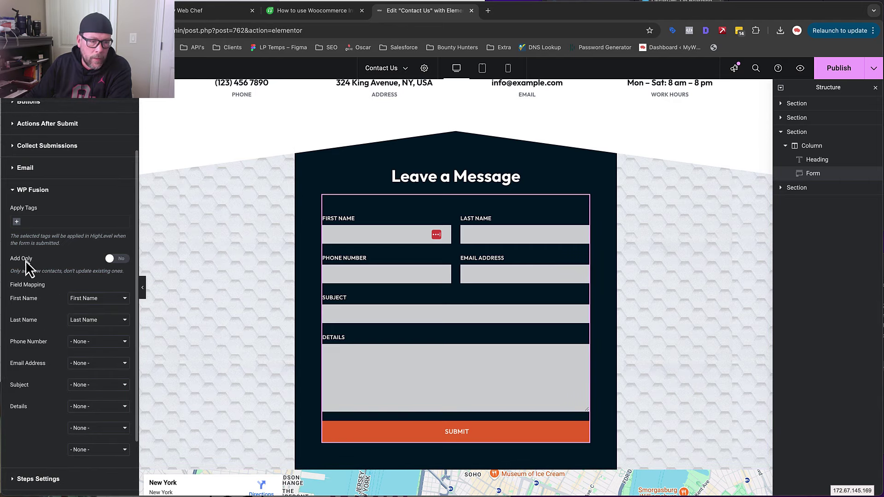
Step: Switch to the Oscar CRM and create a new workflow from scratch in the Woocommerce Demo folder
{"action": "left_click", "coordinate": [215, 17]}
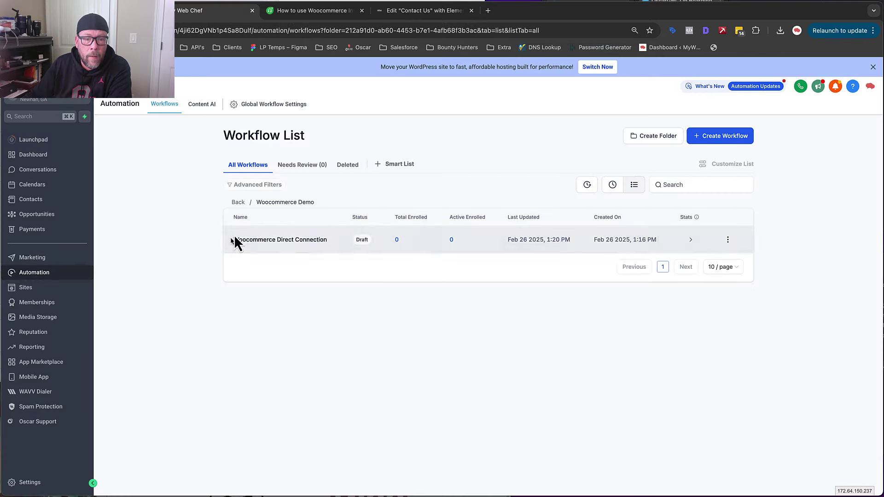
{"action": "left_click", "coordinate": [732, 140]}
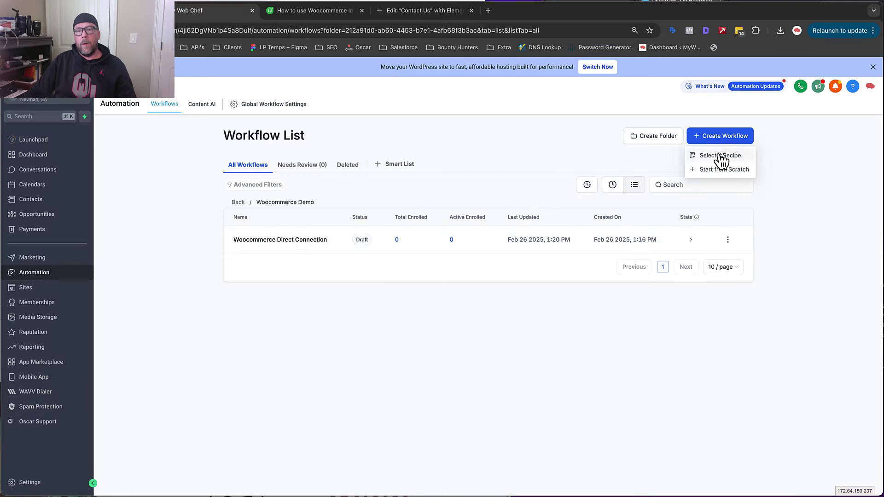
{"action": "left_click", "coordinate": [717, 159]}
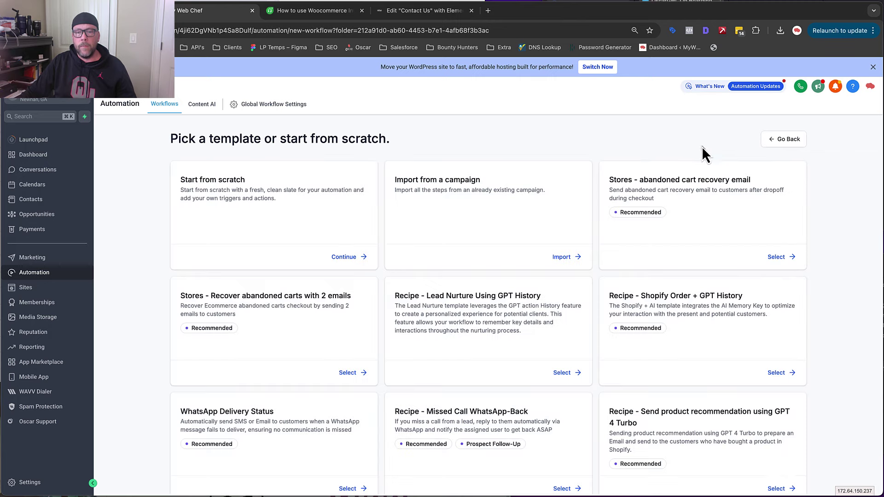
{"action": "left_click", "coordinate": [346, 257]}
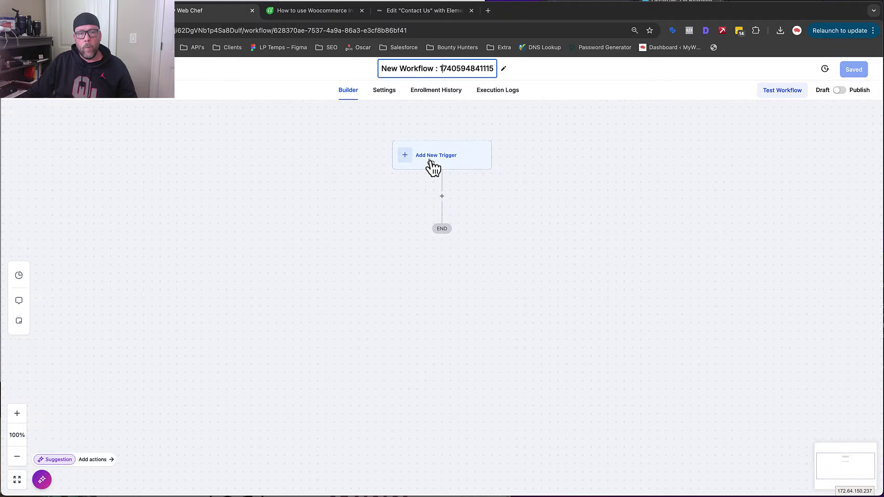
Step: Search the workflow triggers for "tag" and choose the Contact Tag trigger
{"action": "left_click", "coordinate": [432, 169]}
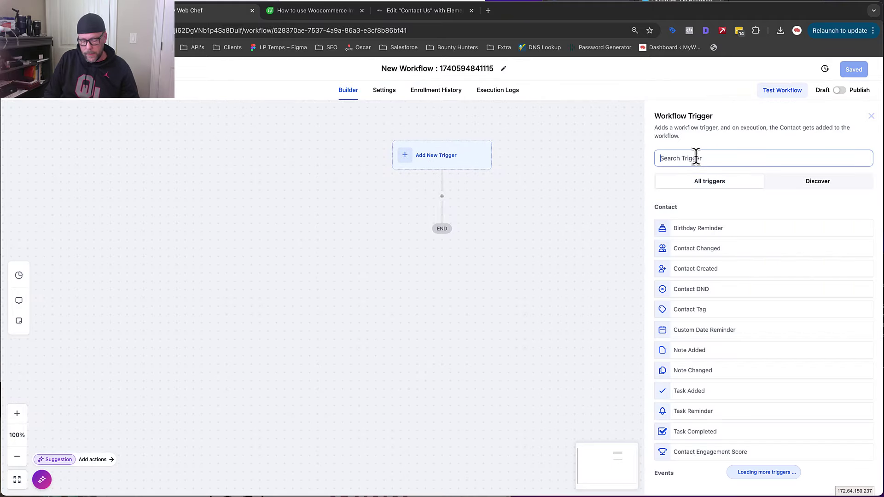
{"action": "type", "text": "tag"}
{"action": "left_click", "coordinate": [695, 237]}
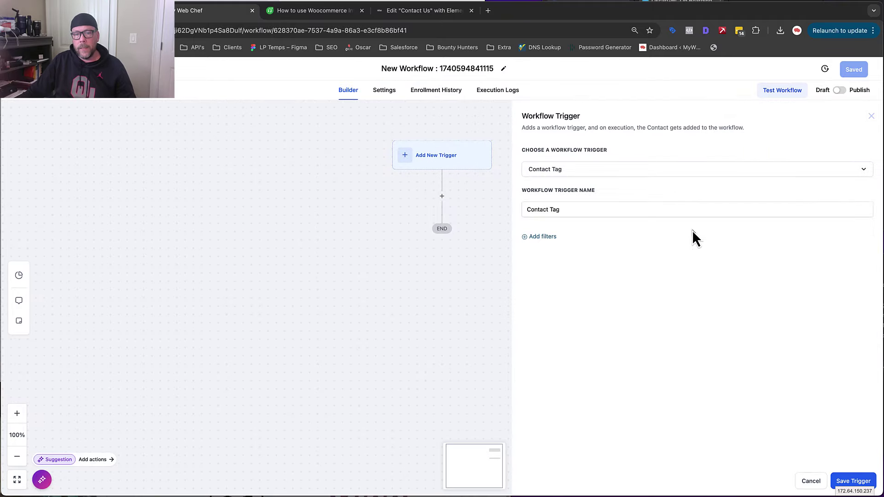
Step: Add a Tag Added filter with the new tag "contact us form submission" to the Contact Tag trigger and save the trigger
{"action": "left_click", "coordinate": [547, 248]}
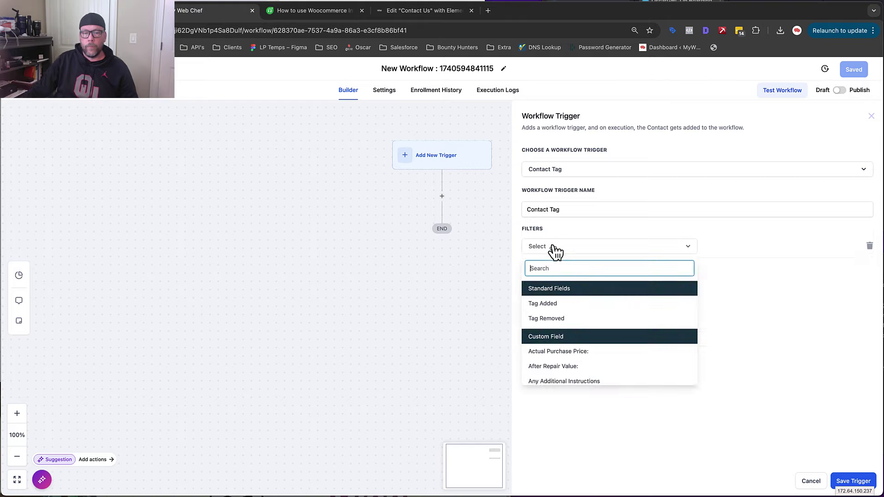
{"action": "left_click", "coordinate": [548, 304]}
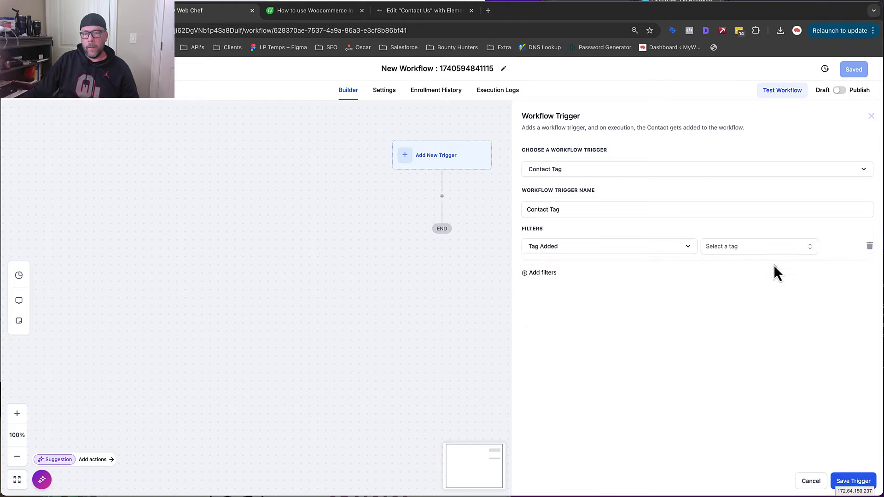
{"action": "left_click", "coordinate": [770, 250]}
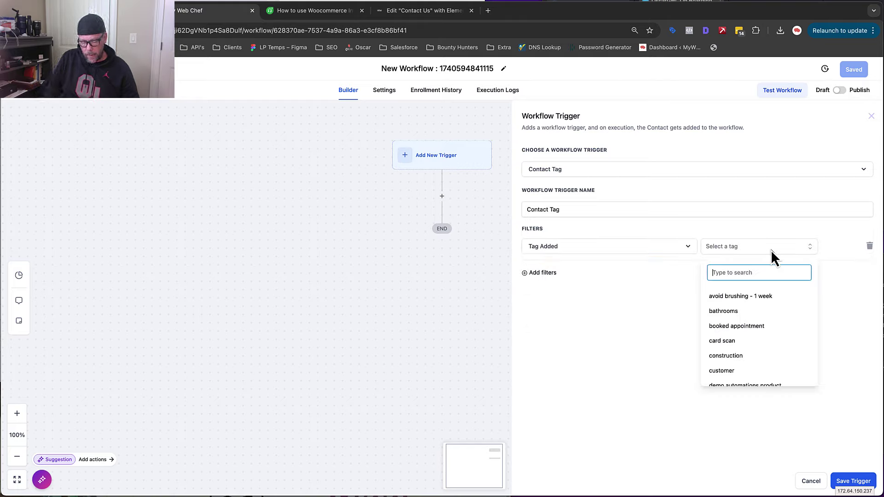
{"action": "type", "text": "contact us form submission"}
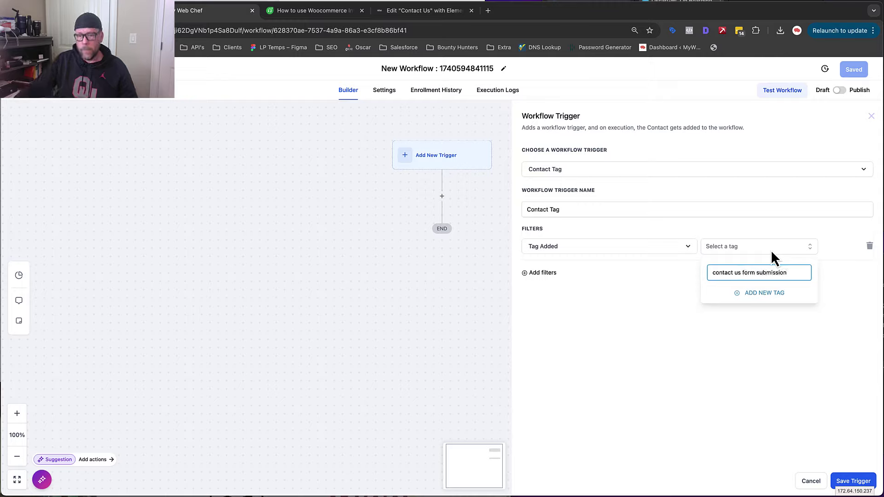
{"action": "left_click", "coordinate": [760, 294]}
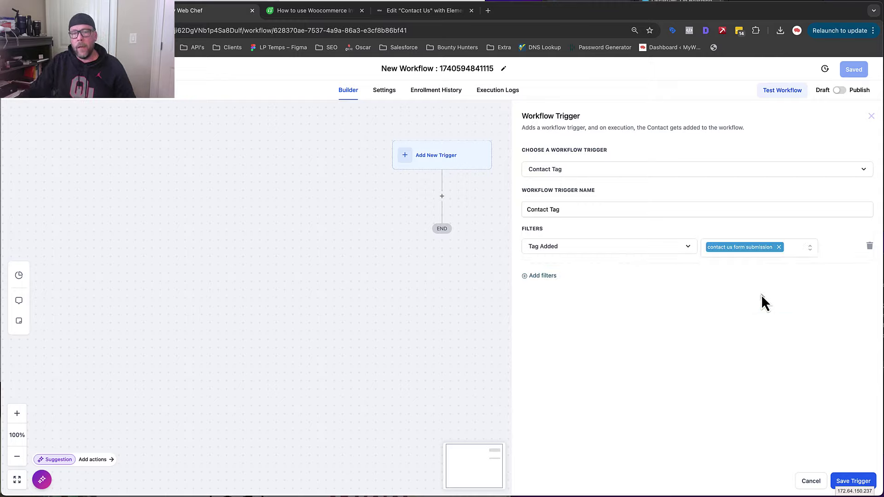
{"action": "left_click", "coordinate": [852, 482]}
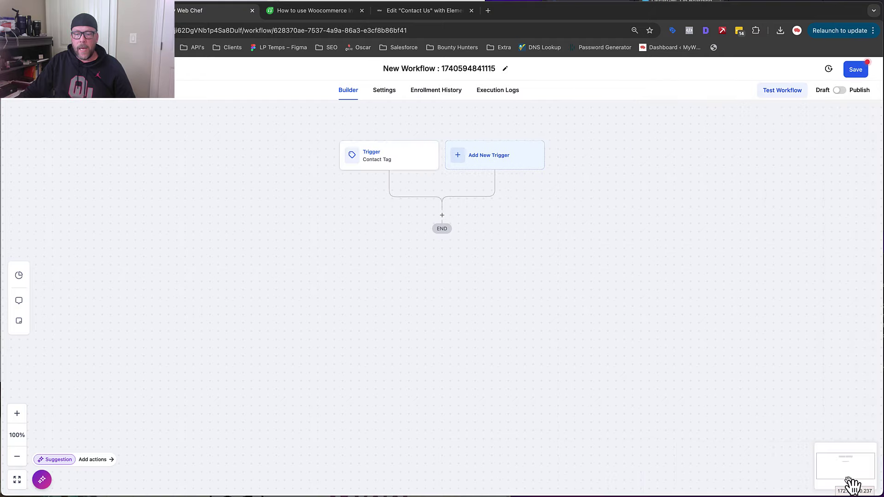
Step: Start adding a workflow action after the trigger and search the actions for "email" and "sms"
{"action": "left_click", "coordinate": [442, 215]}
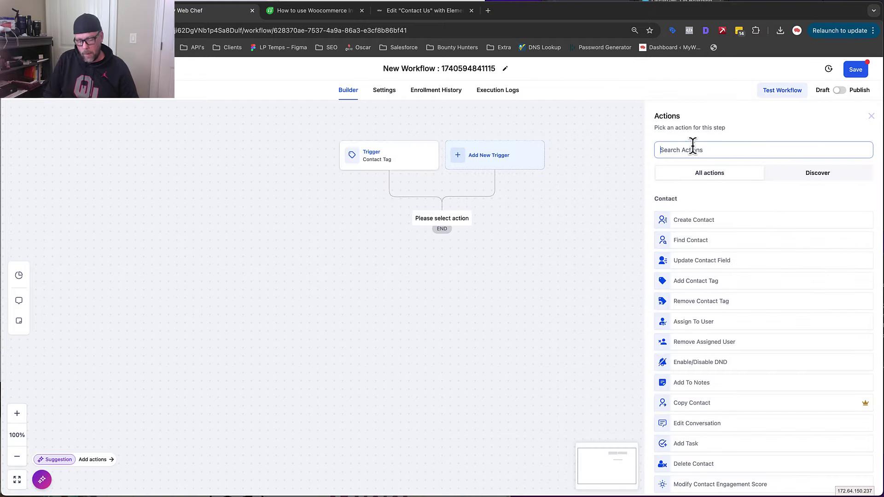
{"action": "type", "text": "email"}
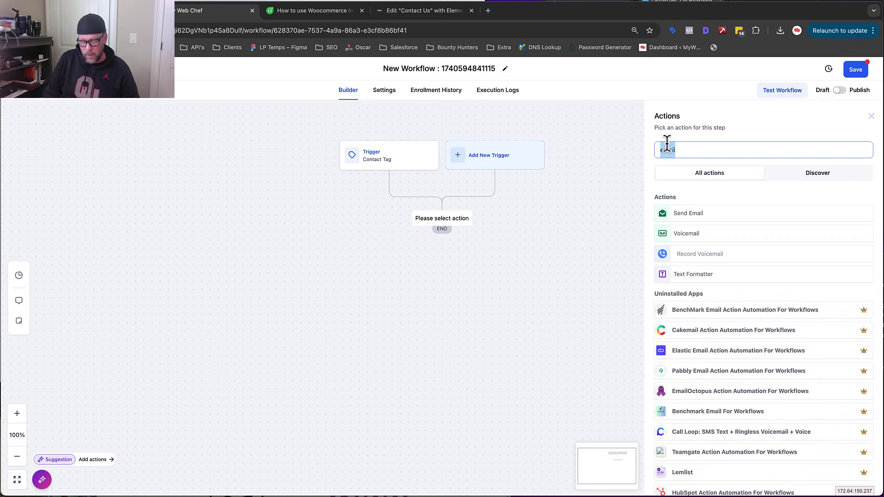
{"action": "type", "text": "sms"}
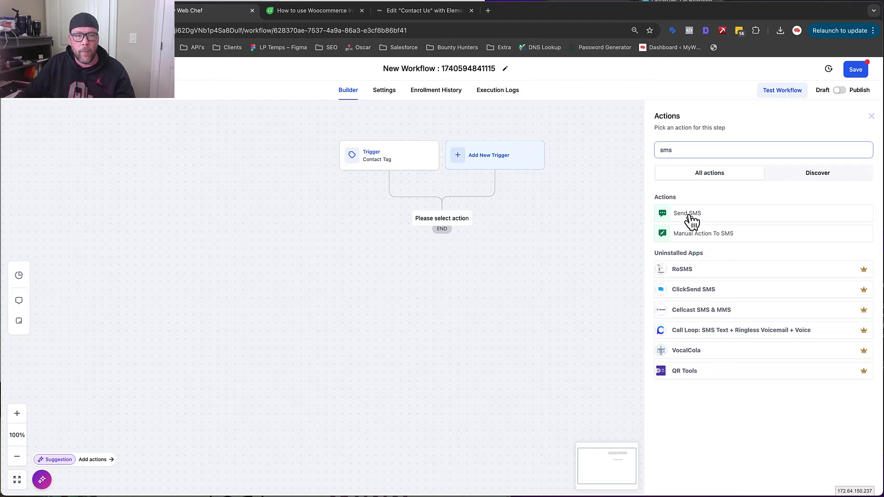
Step: Switch to the Elementor editor and look through the form's Apply Tags list for the new tag
{"action": "left_click", "coordinate": [428, 10]}
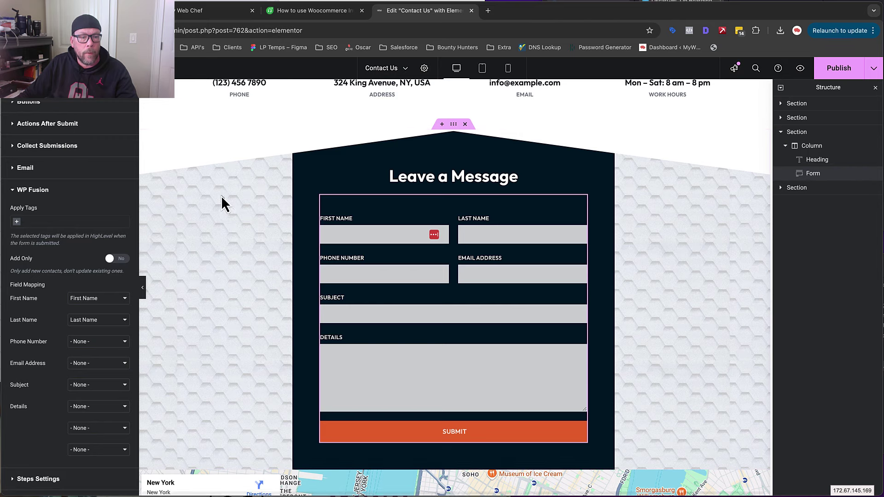
{"action": "left_click", "coordinate": [65, 220]}
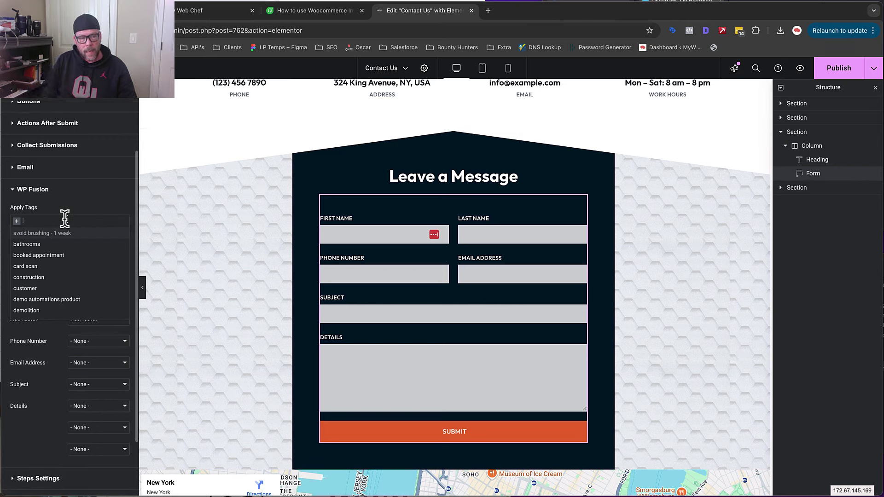
{"action": "scroll", "coordinate": [63, 283], "scroll_direction": "down", "scroll_amount": 2}
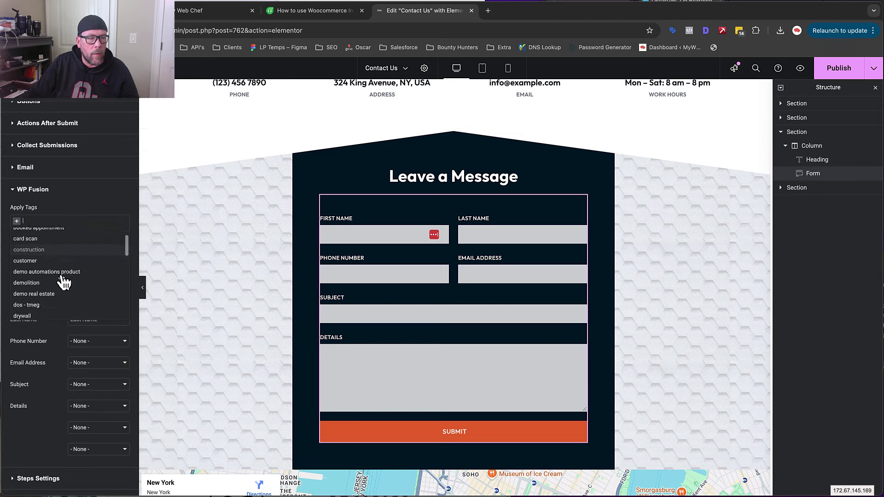
{"action": "scroll", "coordinate": [64, 282], "scroll_direction": "up", "scroll_amount": 2}
Step: Publish the Contact Us page and view it on the live site
{"action": "left_click", "coordinate": [837, 70]}
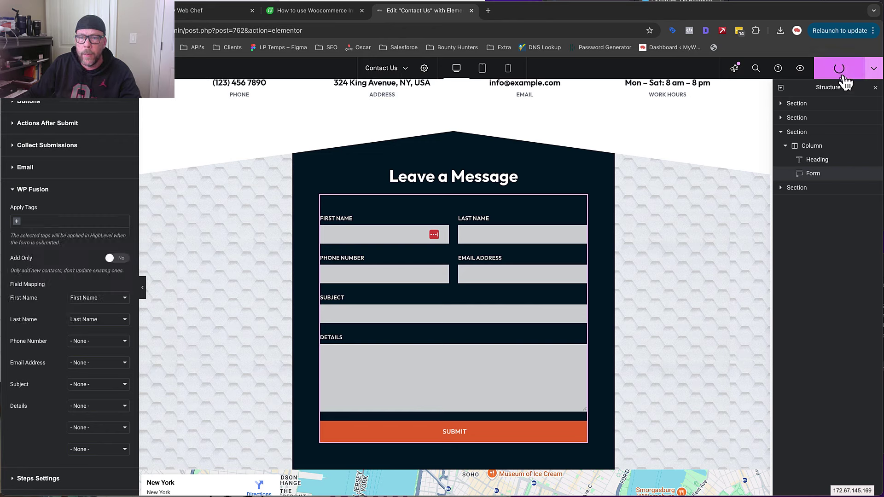
{"action": "left_click", "coordinate": [873, 71]}
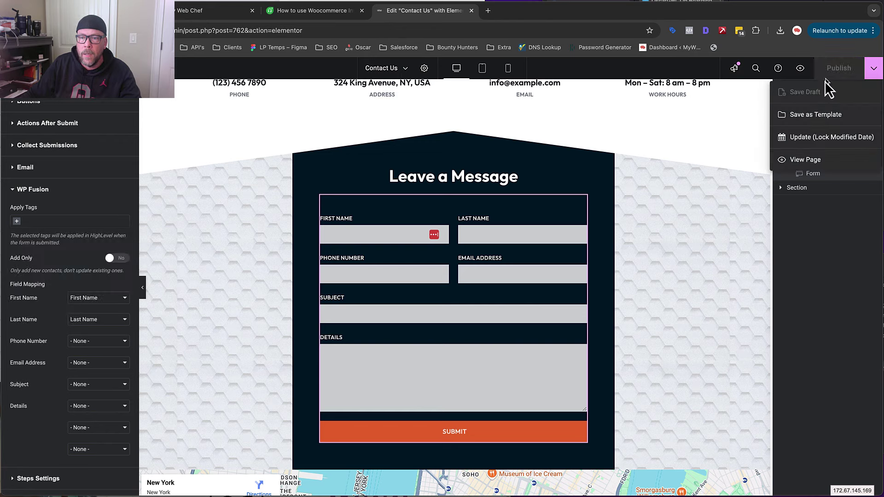
{"action": "left_click", "coordinate": [811, 159]}
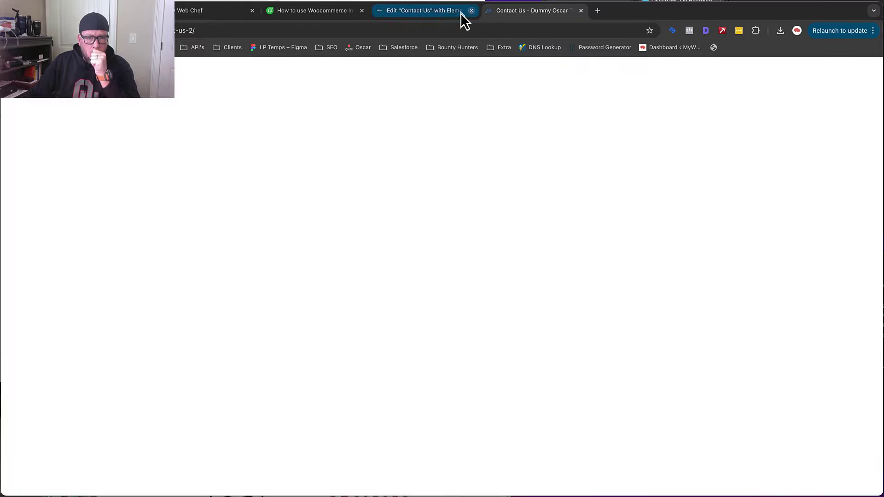
{"action": "left_click", "coordinate": [462, 10]}
{"action": "left_click", "coordinate": [495, 11]}
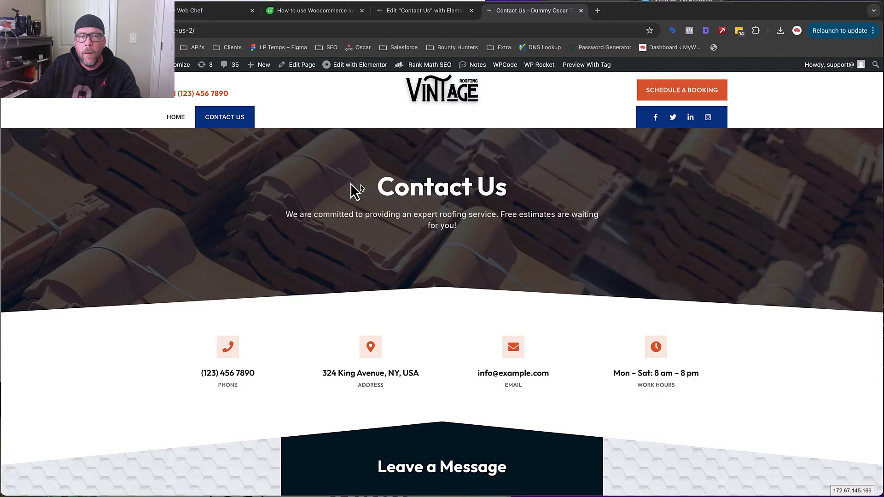
Step: Go to the WP Fusion settings in the WordPress dashboard and refresh the available tags and fields
{"action": "scroll", "coordinate": [244, 193], "scroll_direction": "down", "scroll_amount": 1}
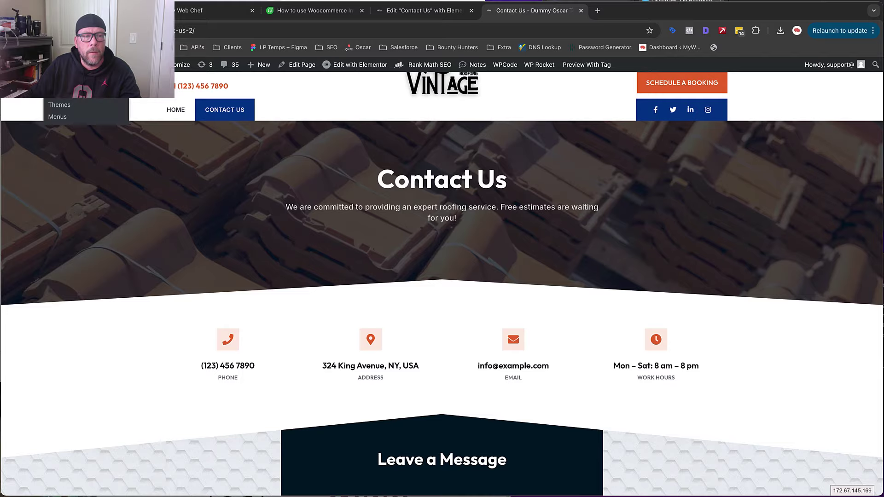
{"action": "left_click", "coordinate": [86, 65]}
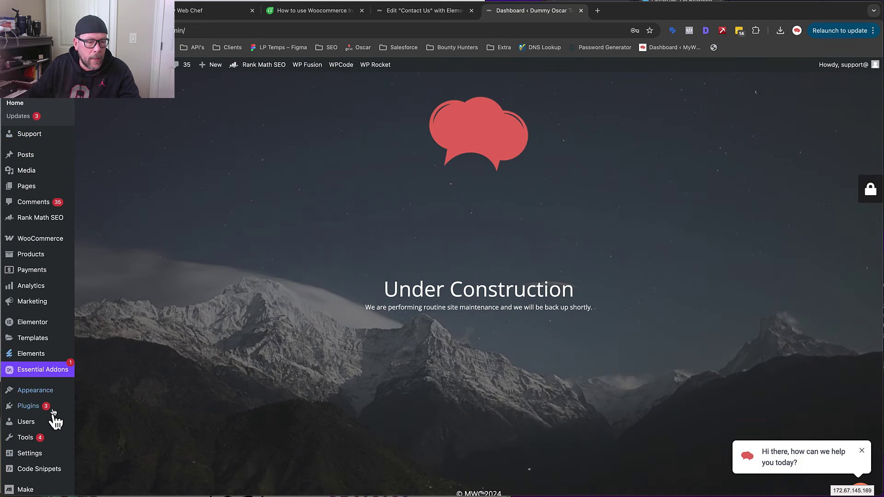
{"action": "mouse_move", "coordinate": [39, 394]}
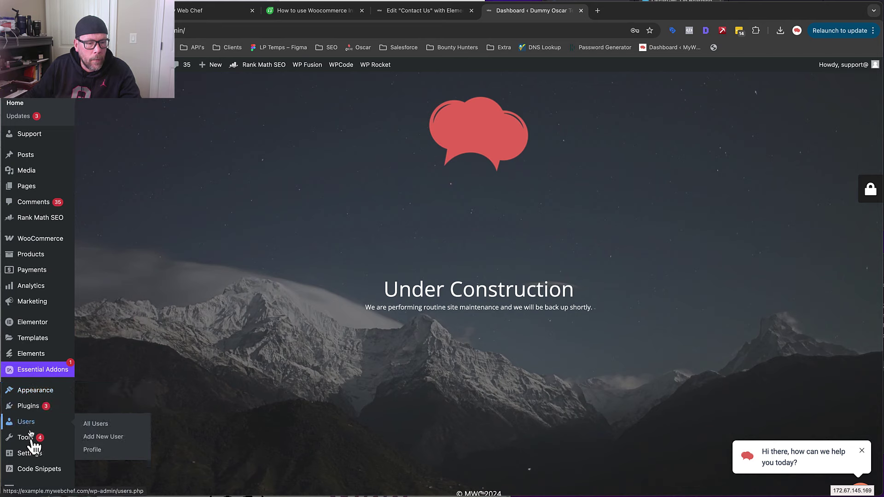
{"action": "mouse_move", "coordinate": [30, 439]}
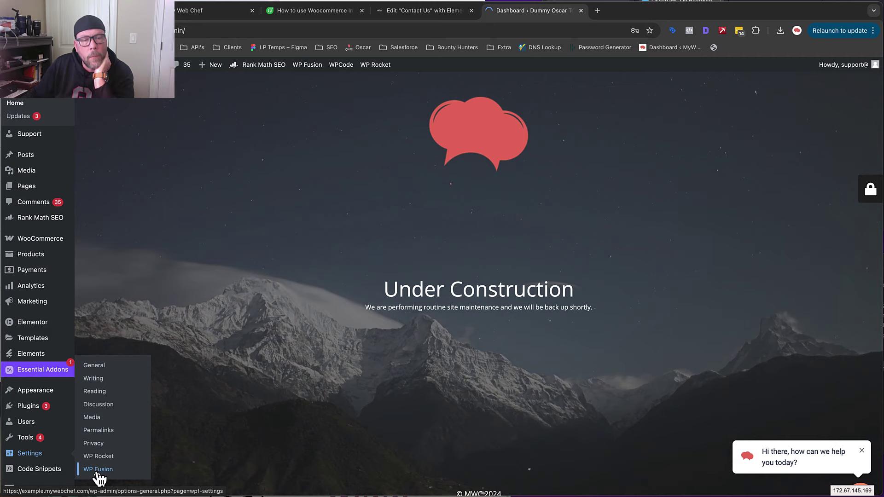
{"action": "left_click", "coordinate": [99, 470]}
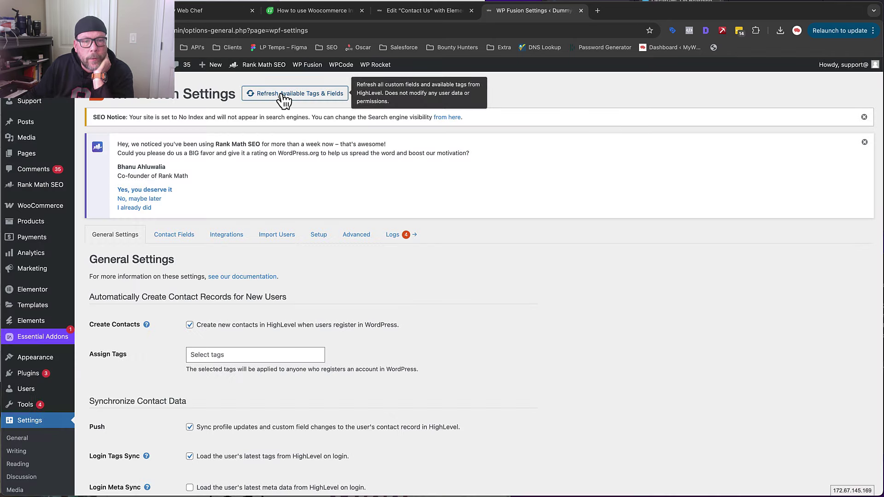
{"action": "left_click", "coordinate": [282, 95]}
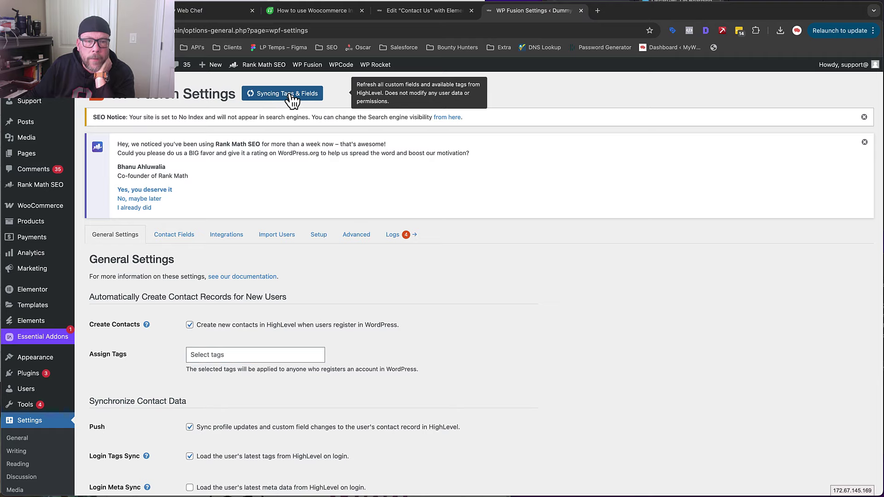
Step: Reload the Contact Us page editor and apply the tag "contact us form submission" in the form's WP Fusion settings
{"action": "left_click", "coordinate": [426, 11]}
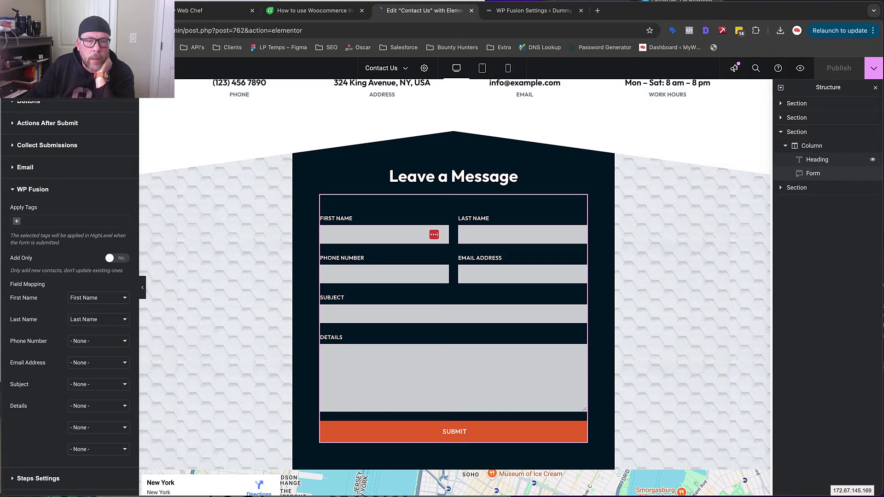
{"action": "key", "text": "super+r"}
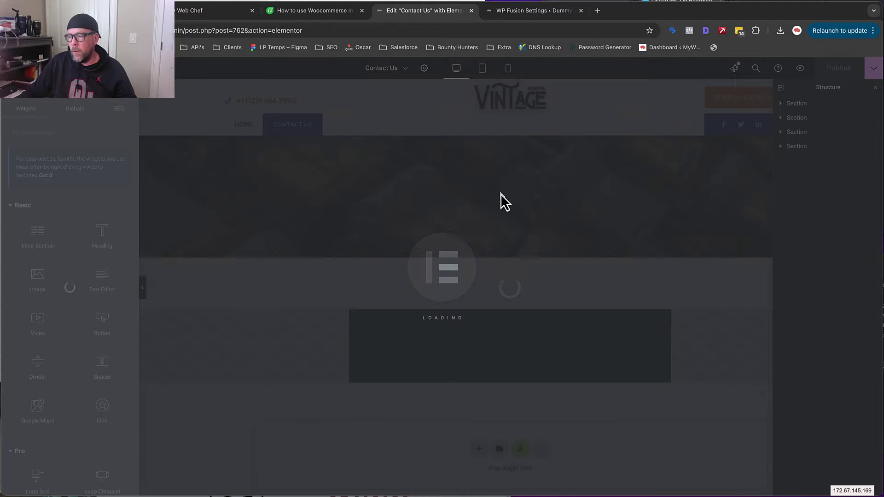
{"action": "scroll", "coordinate": [529, 363], "scroll_direction": "down", "scroll_amount": 5}
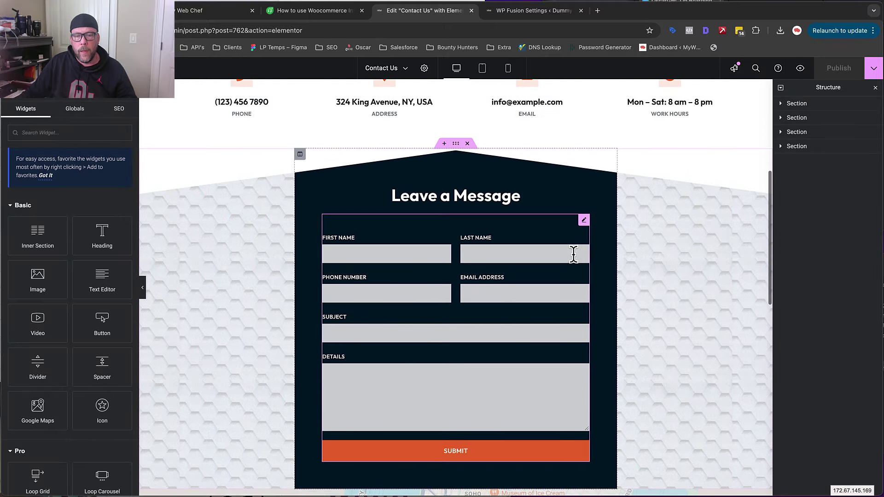
{"action": "left_click", "coordinate": [584, 220]}
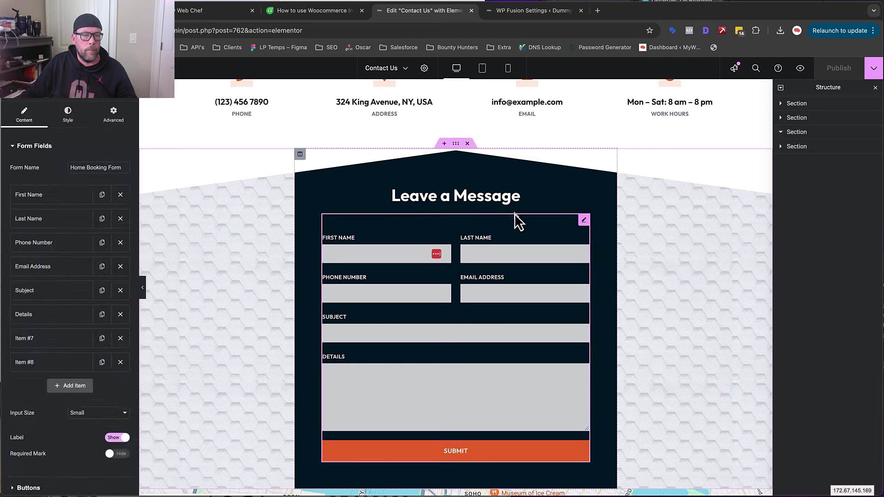
{"action": "scroll", "coordinate": [115, 225], "scroll_direction": "down", "scroll_amount": 1}
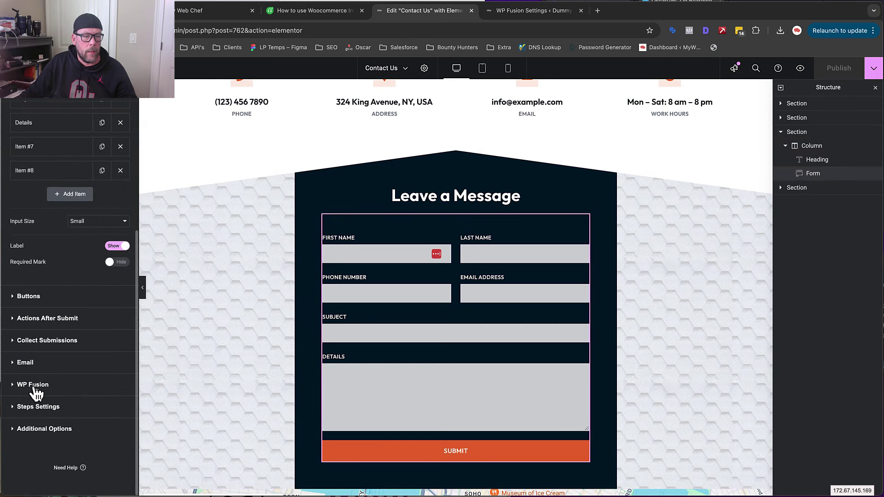
{"action": "left_click", "coordinate": [38, 385]}
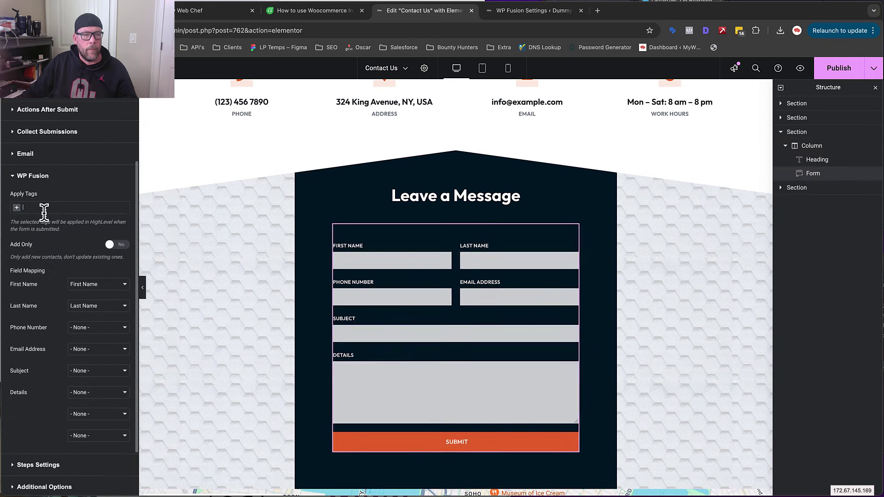
{"action": "left_click", "coordinate": [44, 208]}
{"action": "type", "text": "conta"}
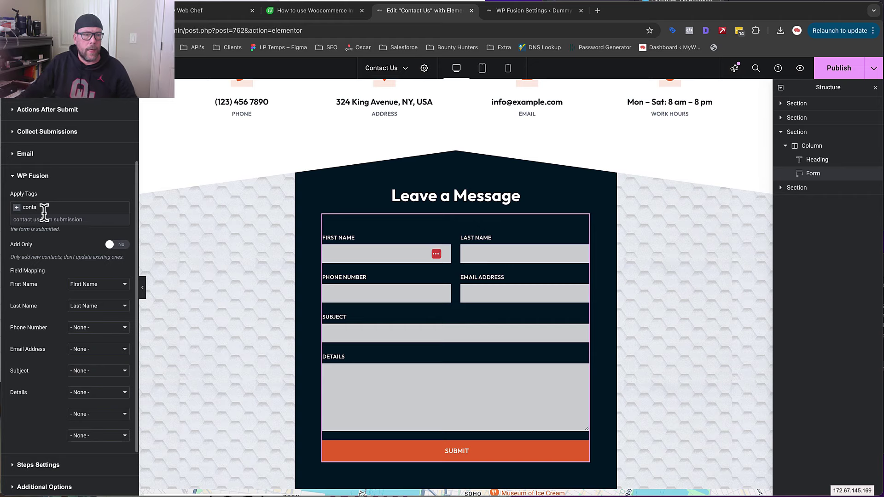
{"action": "left_click", "coordinate": [44, 219]}
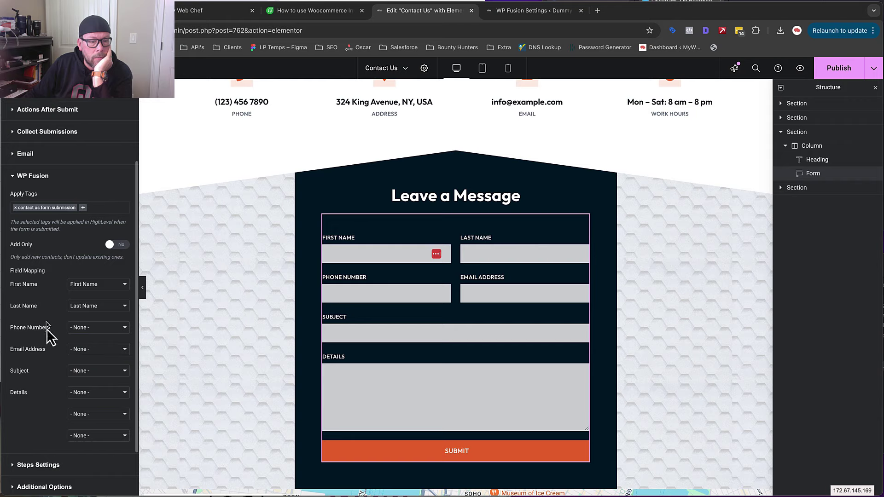
Step: Map the form's Email Address field to the Email CRM field and publish the page
{"action": "left_click", "coordinate": [97, 354]}
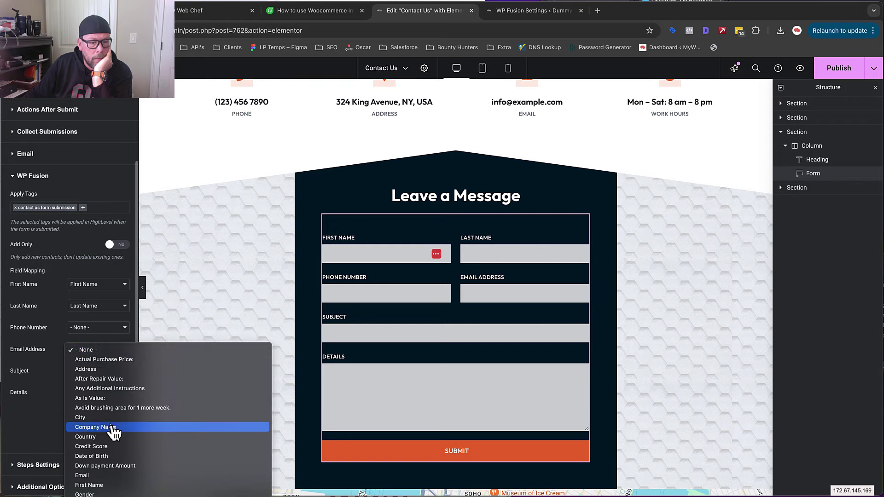
{"action": "left_click", "coordinate": [112, 476]}
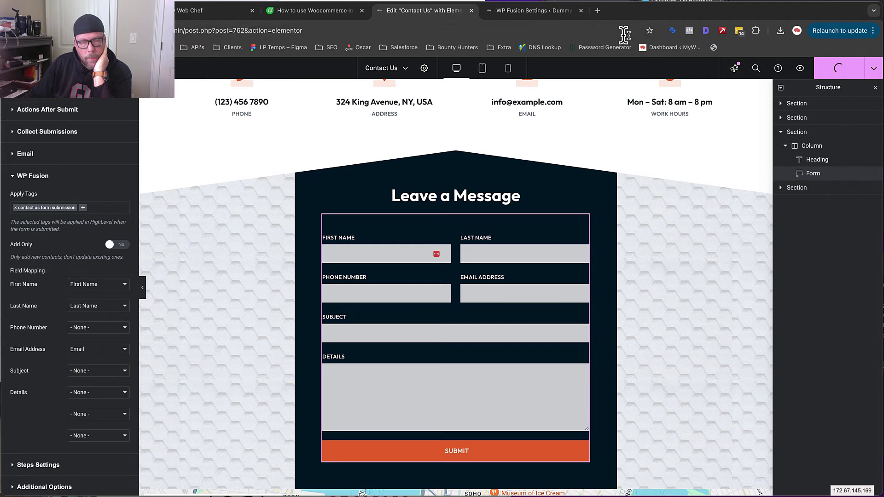
Step: Open the website's home page from the WP Fusion settings page and switch back to the Oscar CRM workflow
{"action": "left_click", "coordinate": [543, 15]}
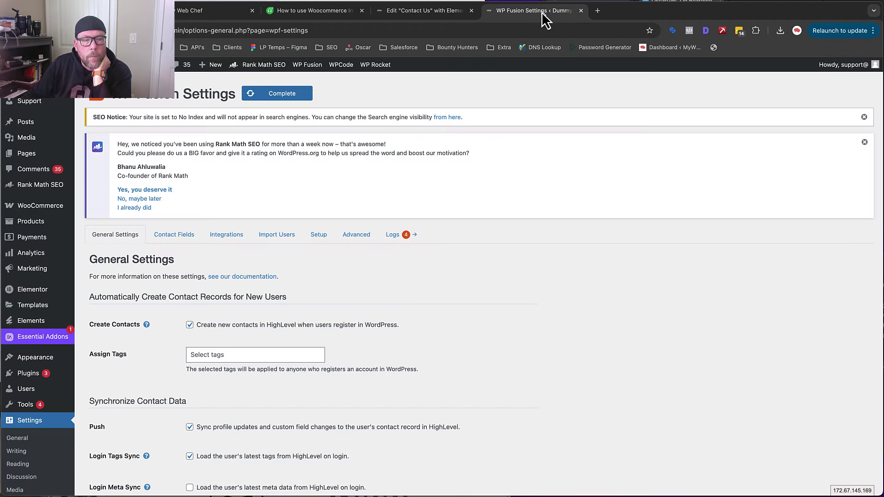
{"action": "left_click", "coordinate": [44, 31]}
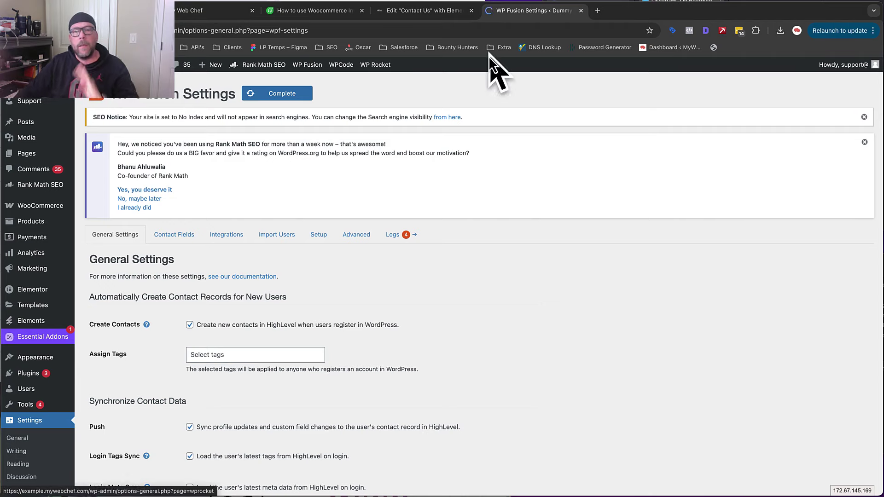
{"action": "left_click", "coordinate": [215, 12]}
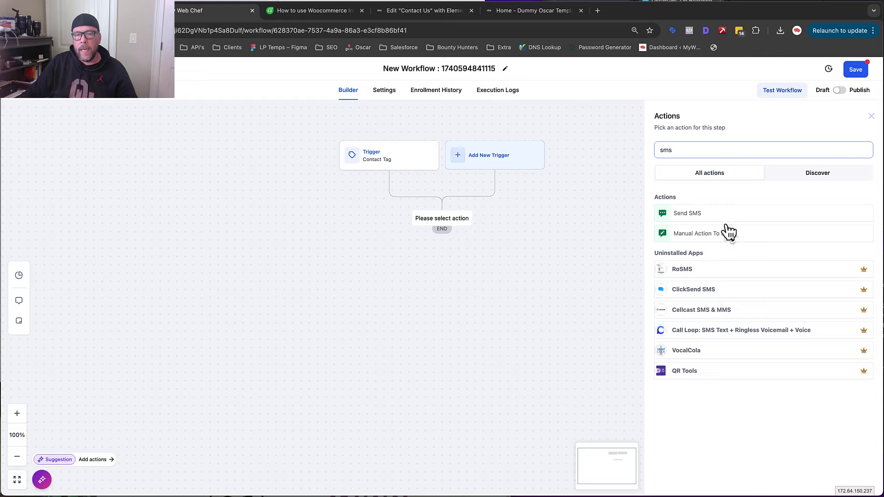
Step: Rename the workflow as "Contact Form Submission" and save it
{"action": "left_click", "coordinate": [537, 229]}
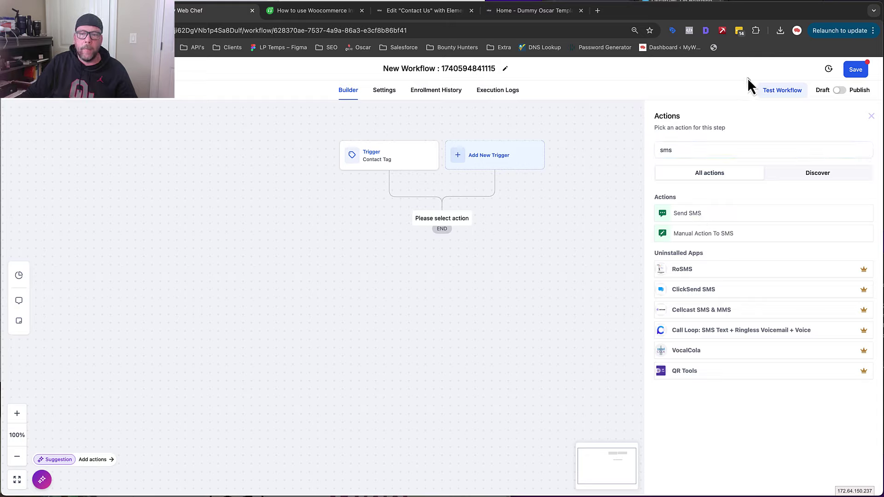
{"action": "left_click", "coordinate": [855, 70]}
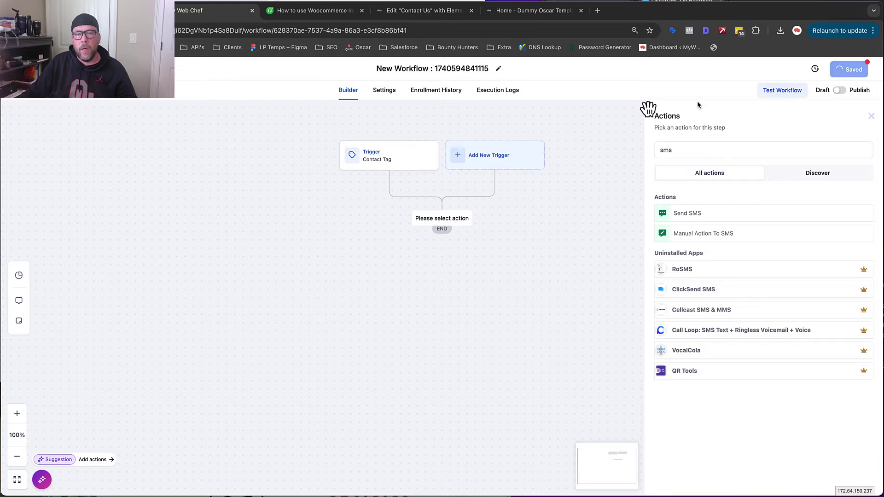
{"action": "left_click", "coordinate": [407, 68]}
{"action": "type", "text": "Cont"}
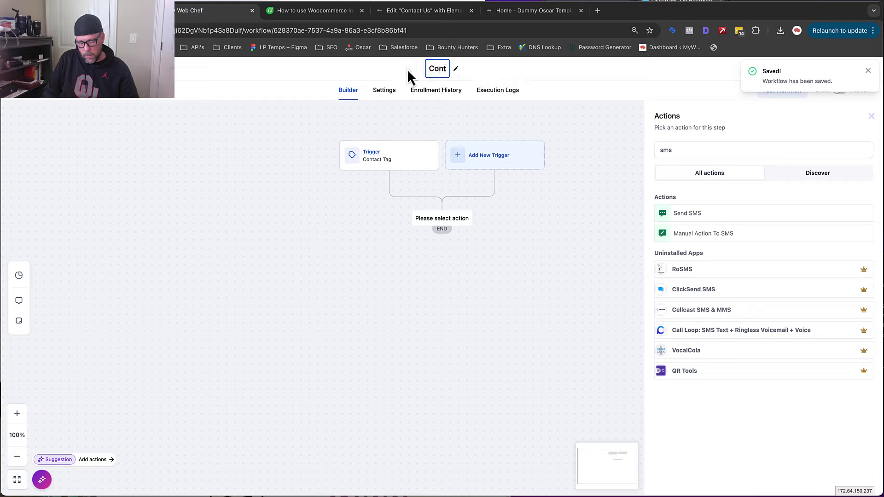
{"action": "type", "text": "act Form Submission"}
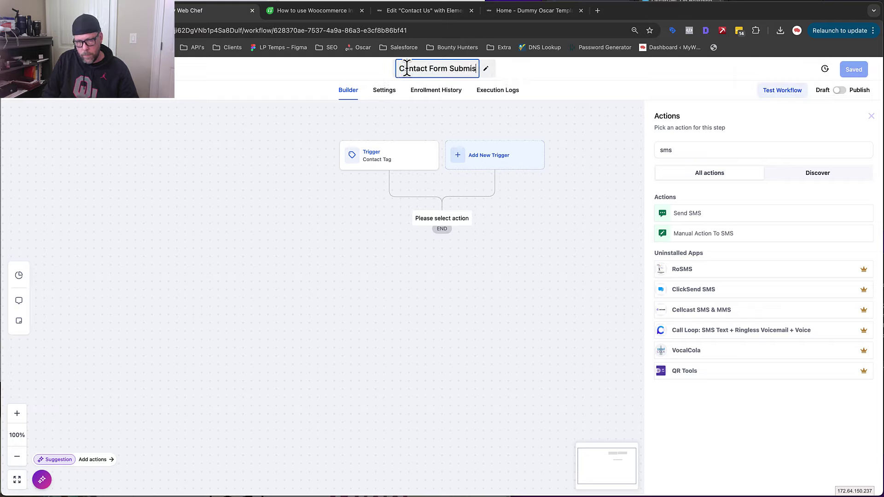
{"action": "left_click", "coordinate": [549, 75]}
{"action": "left_click", "coordinate": [860, 68]}
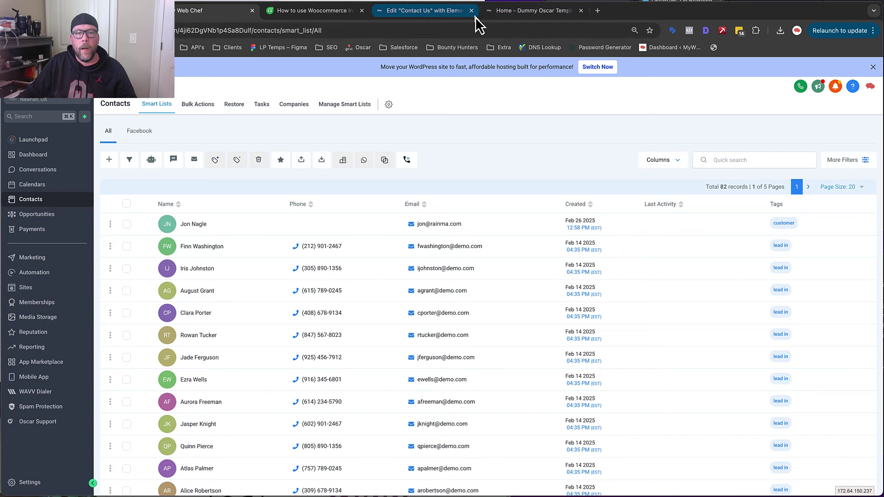
Step: Submit the website's Contact Us form with the contact's name, phone and email, subject "Testing" and details "We are testing the system"
{"action": "left_click", "coordinate": [525, 12]}
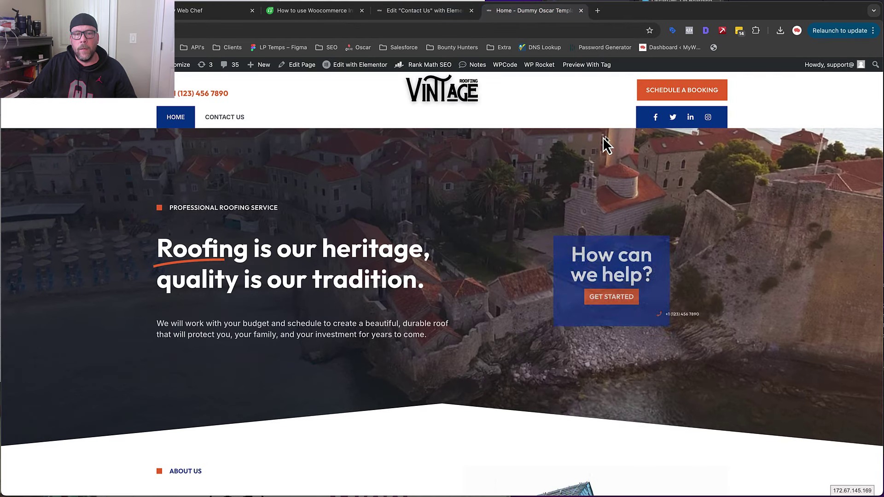
{"action": "left_click", "coordinate": [234, 121]}
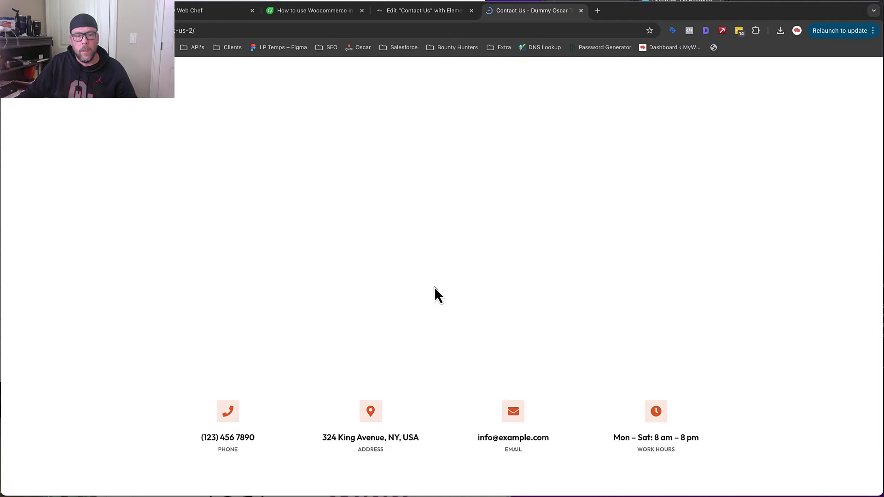
{"action": "scroll", "coordinate": [434, 284], "scroll_direction": "down", "scroll_amount": 5}
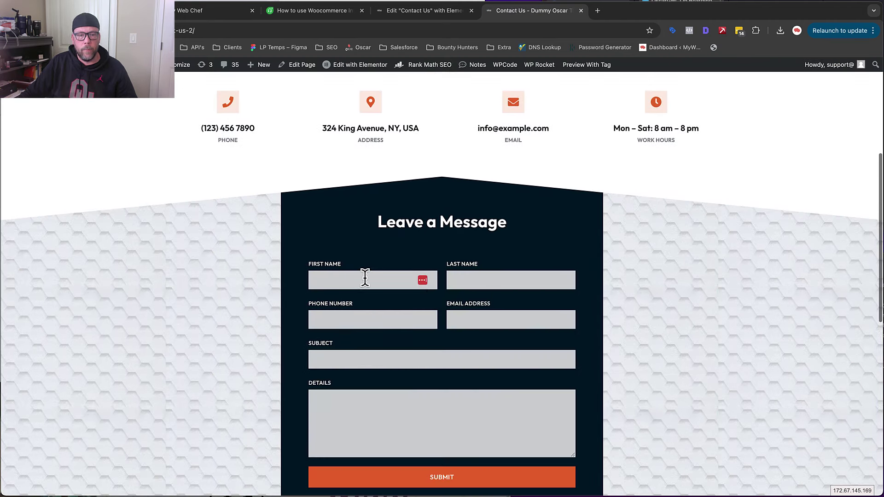
{"action": "left_click", "coordinate": [365, 279]}
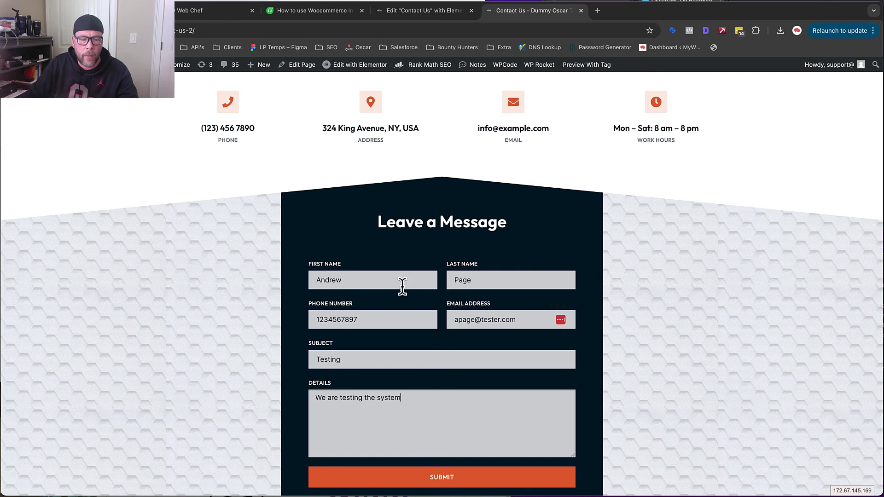
{"action": "scroll", "coordinate": [404, 329], "scroll_direction": "down", "scroll_amount": 2}
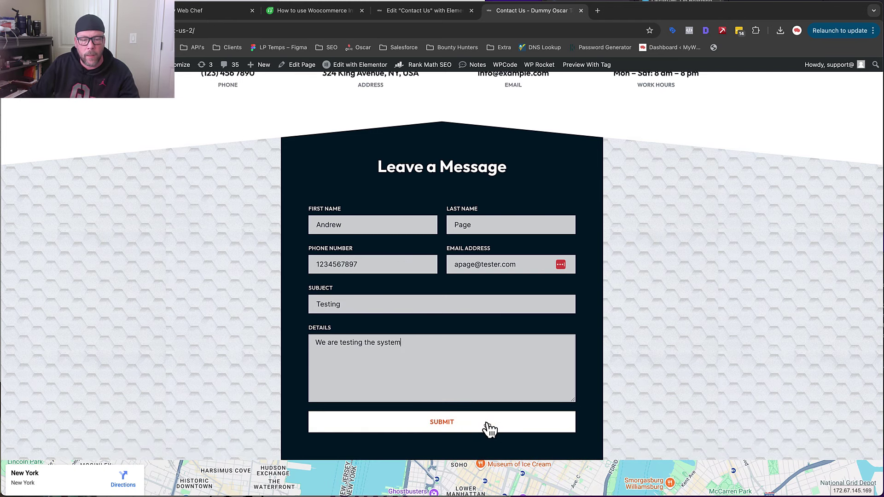
{"action": "left_click", "coordinate": [450, 426]}
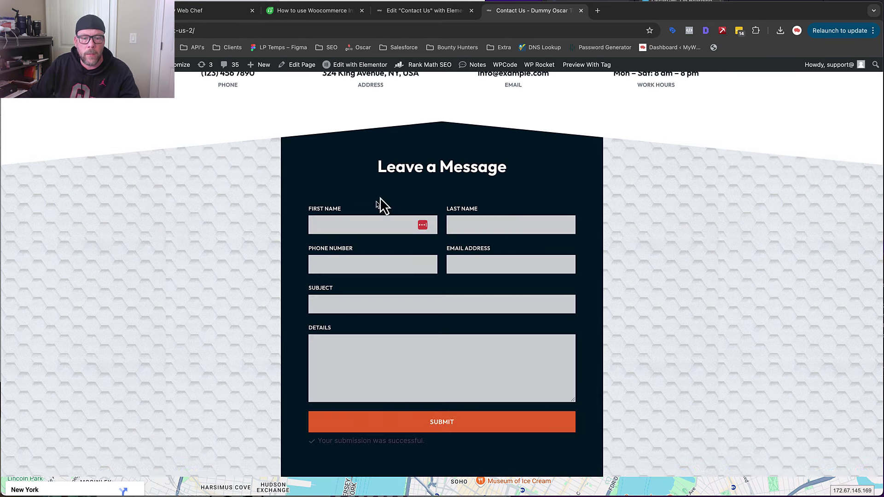
{"action": "left_click_drag", "start_coordinate": [442, 441], "coordinate": [309, 439]}
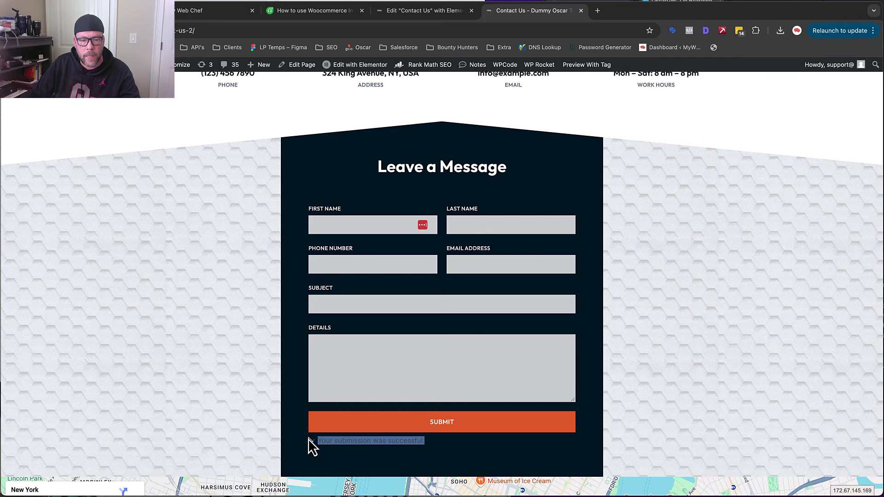
Step: Switch to the Oscar CRM, reload the contacts list and check the form submission's contact and tag
{"action": "left_click", "coordinate": [214, 11]}
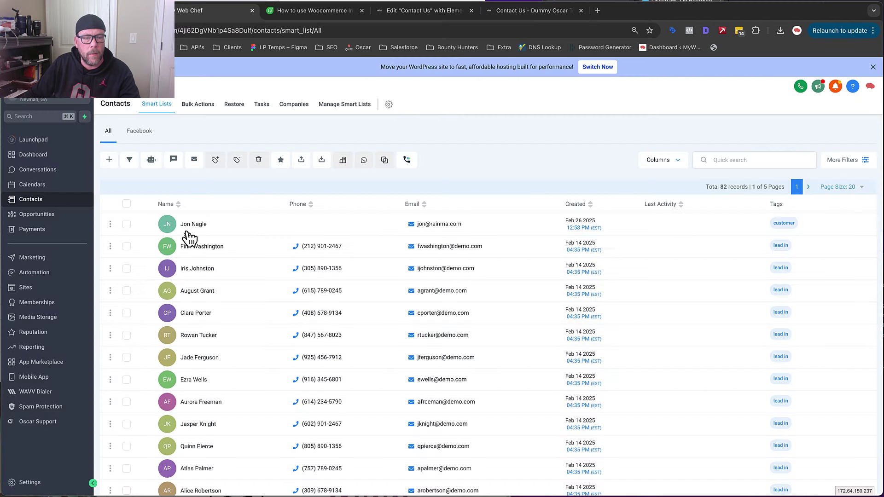
{"action": "key", "text": "super+r"}
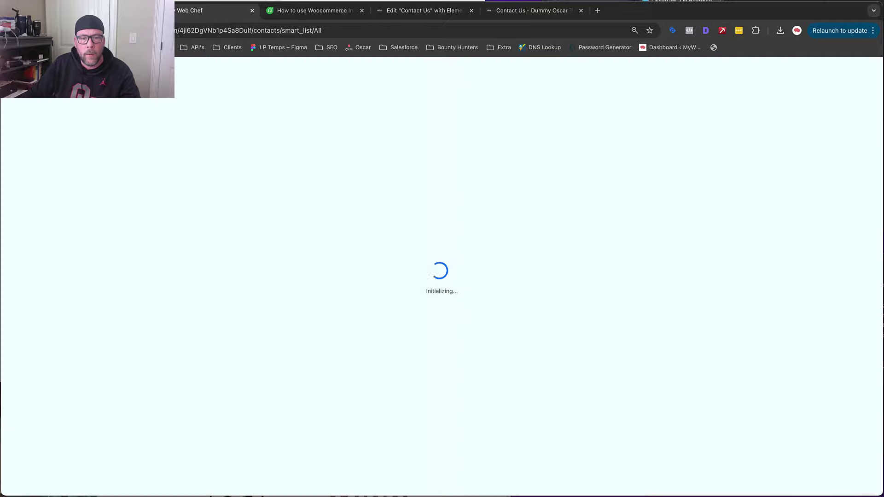
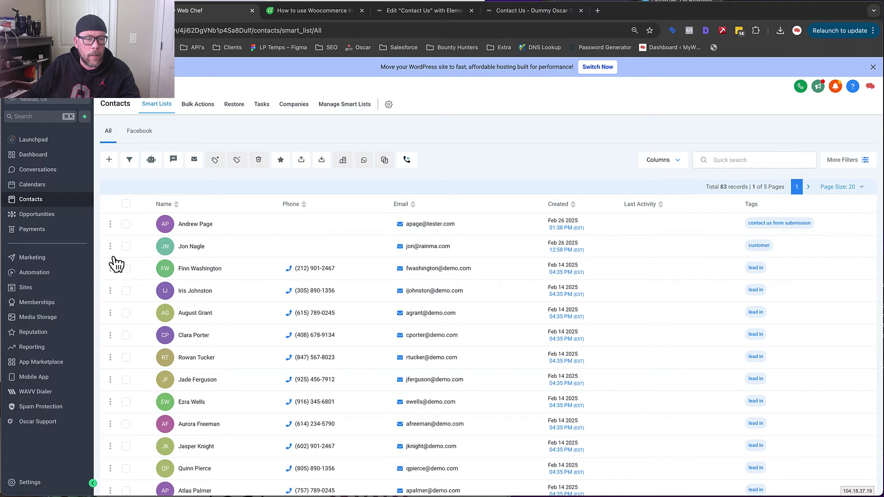
{"action": "left_click", "coordinate": [44, 273]}
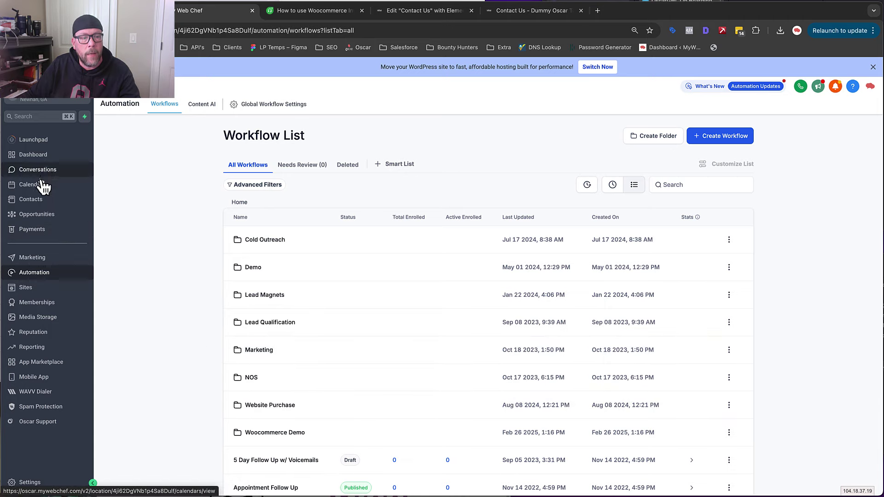
{"action": "left_click", "coordinate": [39, 201]}
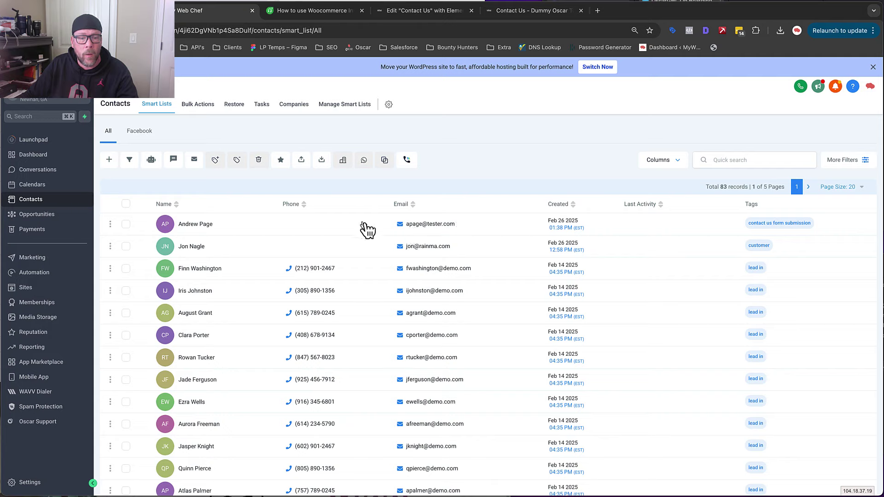
Step: Open the Contact Form Submission workflow from the Woocommerce Demo folder in the automations
{"action": "left_click", "coordinate": [34, 273]}
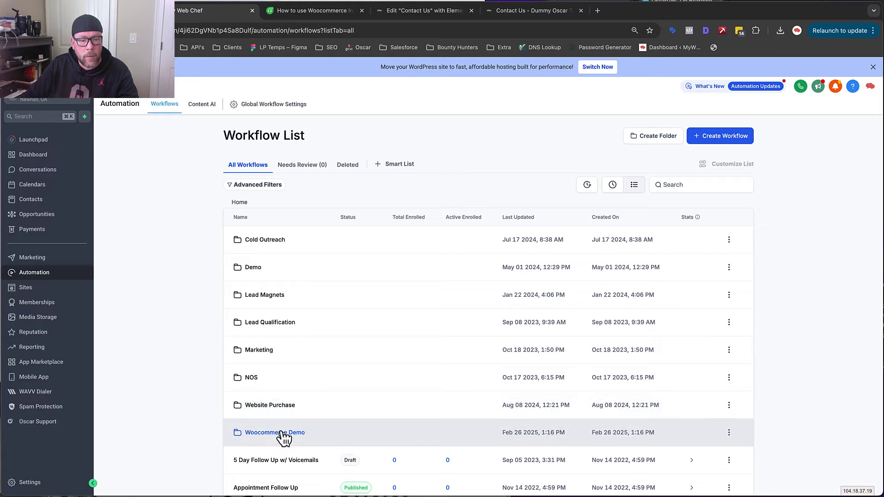
{"action": "left_click", "coordinate": [280, 430]}
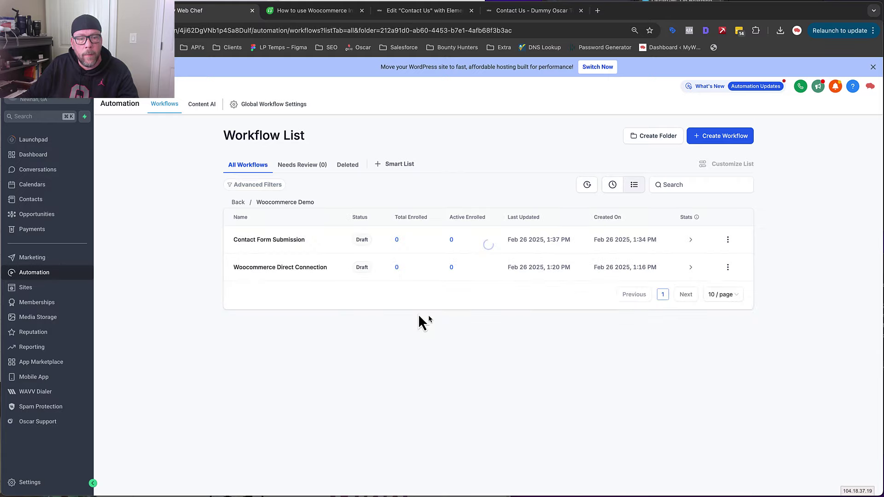
{"action": "left_click", "coordinate": [261, 241]}
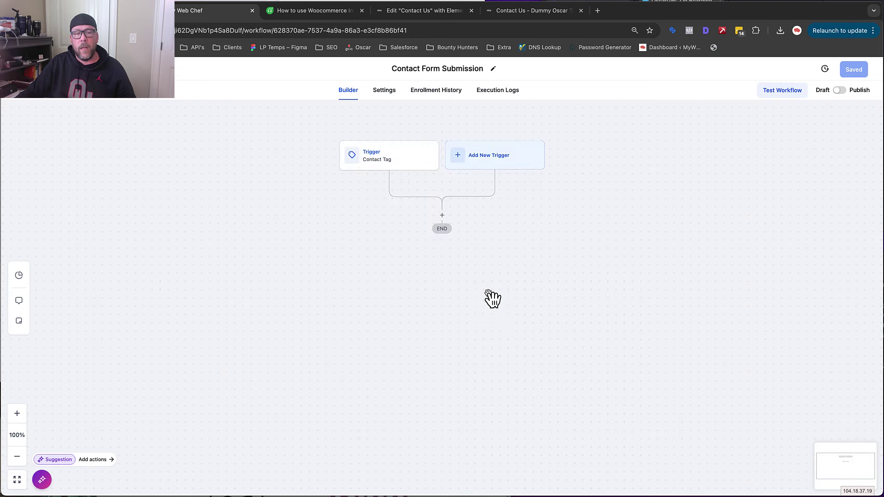
Step: Add a Send Internal Notification action after the Contact Tag trigger with Email as the notification type
{"action": "left_click", "coordinate": [443, 216]}
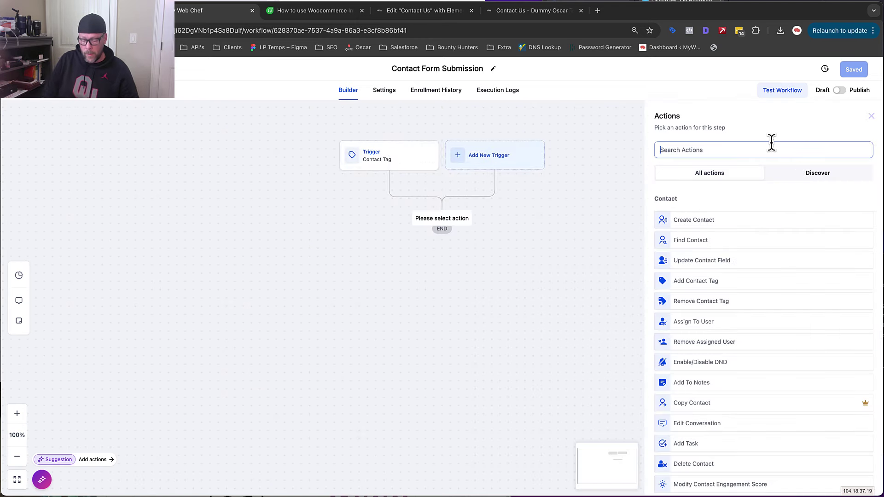
{"action": "type", "text": "interna"}
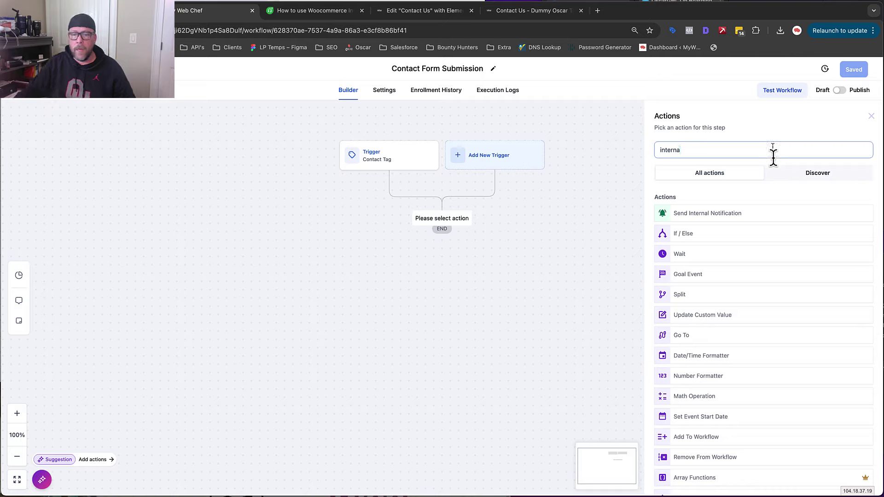
{"action": "left_click", "coordinate": [722, 220]}
{"action": "left_click", "coordinate": [718, 204]}
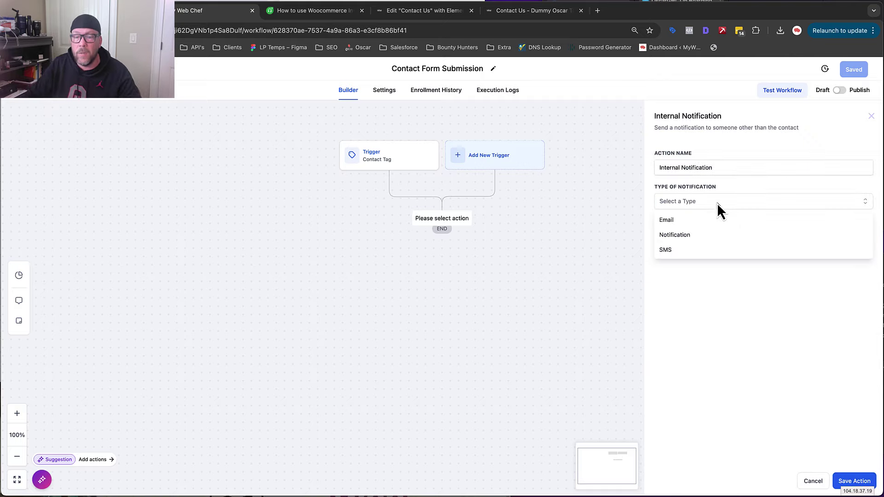
{"action": "left_click", "coordinate": [696, 253]}
{"action": "left_click", "coordinate": [692, 203]}
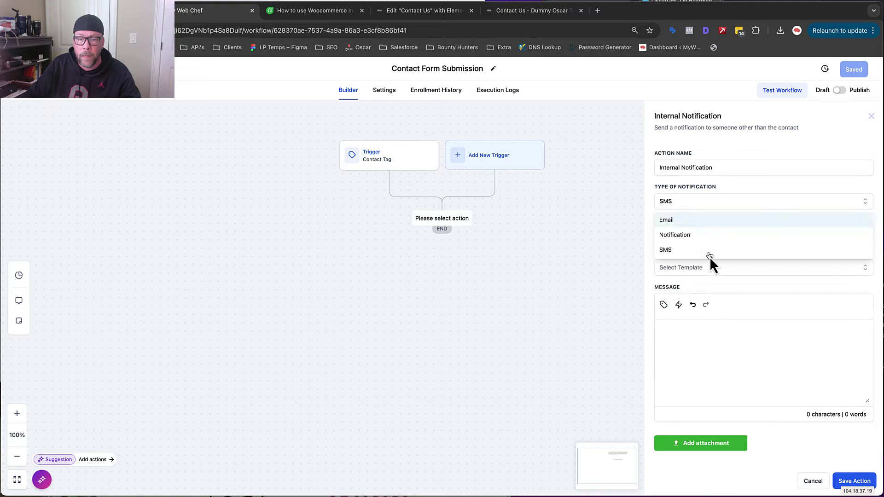
{"action": "key", "text": "Return"}
Step: Set the internal notification email's recipient user type to All Users
{"action": "scroll", "coordinate": [712, 271], "scroll_direction": "down", "scroll_amount": 2}
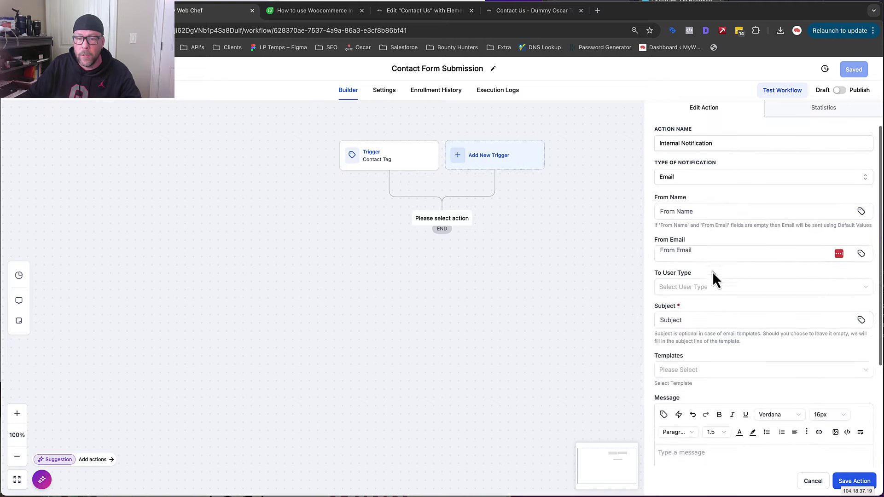
{"action": "left_click", "coordinate": [710, 286]}
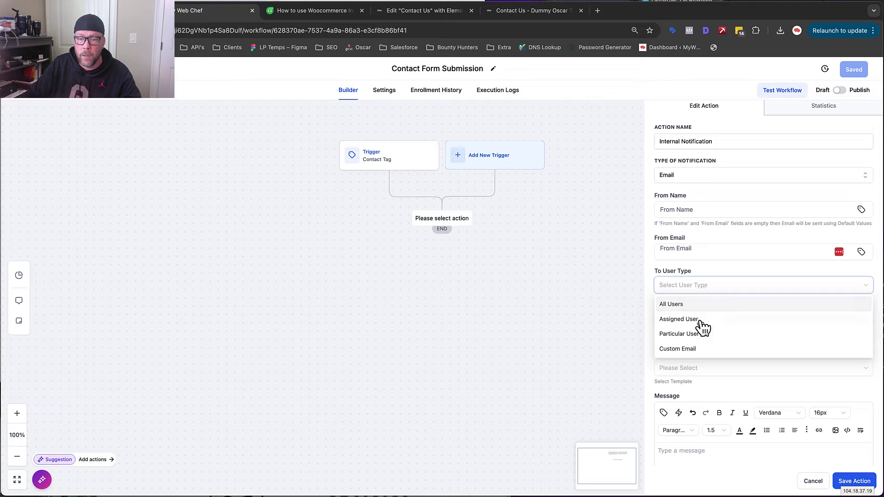
{"action": "left_click", "coordinate": [682, 305]}
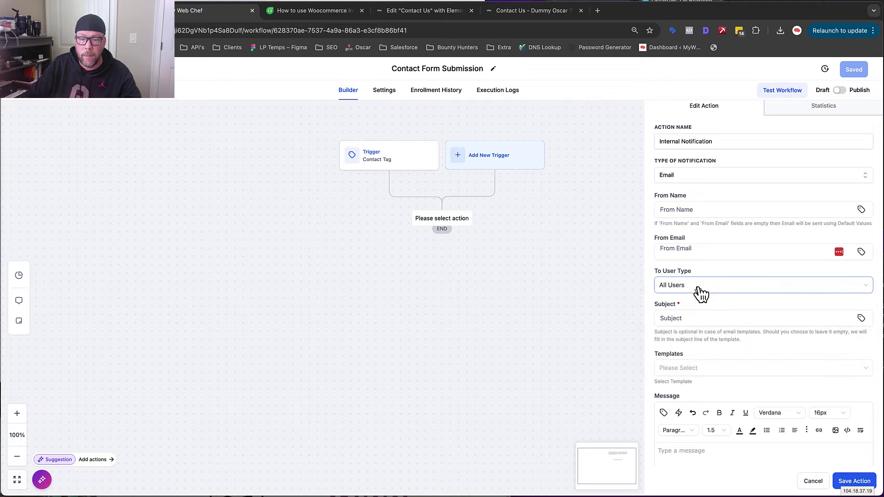
{"action": "left_click", "coordinate": [699, 290]}
{"action": "left_click", "coordinate": [693, 319]}
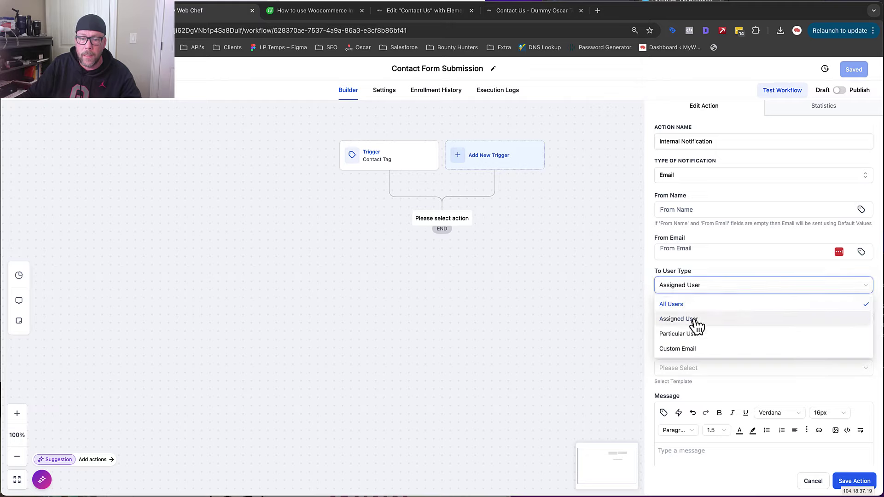
{"action": "left_click", "coordinate": [704, 291]}
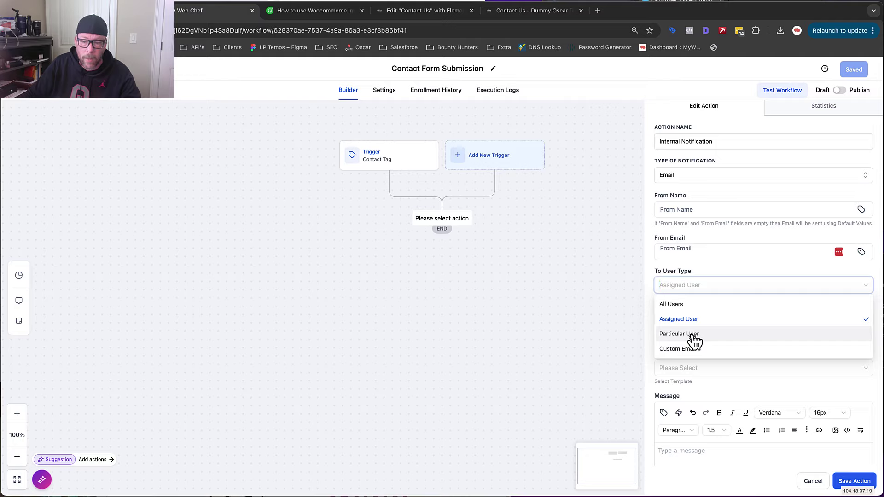
{"action": "left_click", "coordinate": [705, 306]}
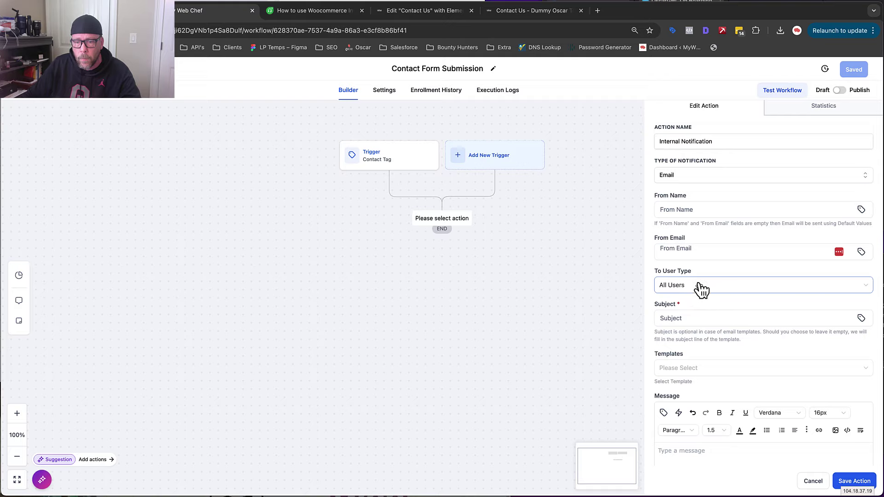
Step: Write "GO CALL THIS LEAD" as the first line of the notification email's message
{"action": "scroll", "coordinate": [741, 390], "scroll_direction": "down", "scroll_amount": 3}
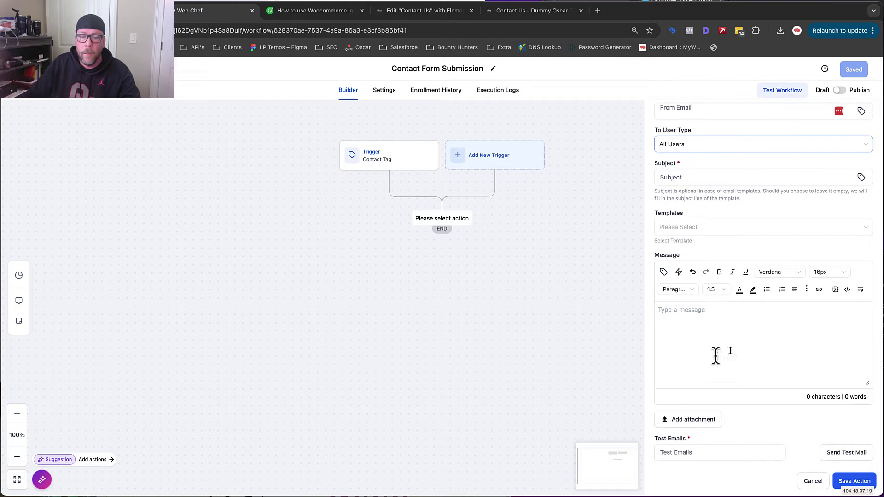
{"action": "left_click", "coordinate": [698, 361]}
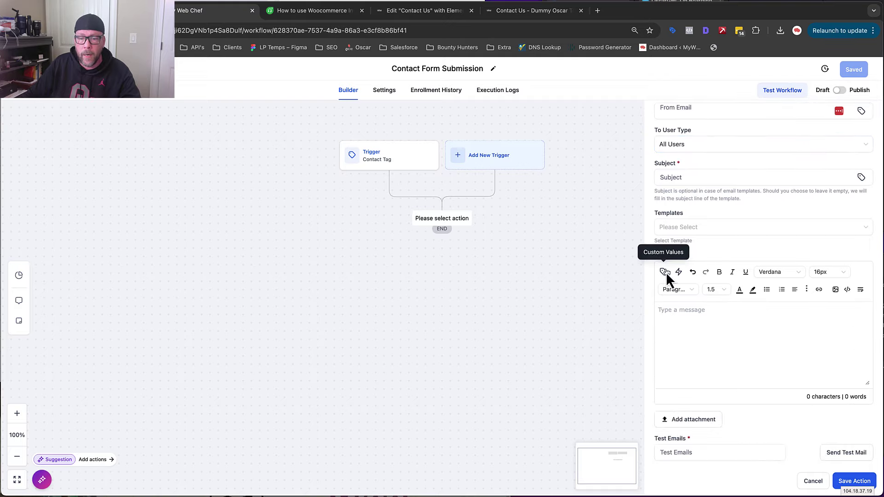
{"action": "type", "text": "GOCALLTHISLEAD"}
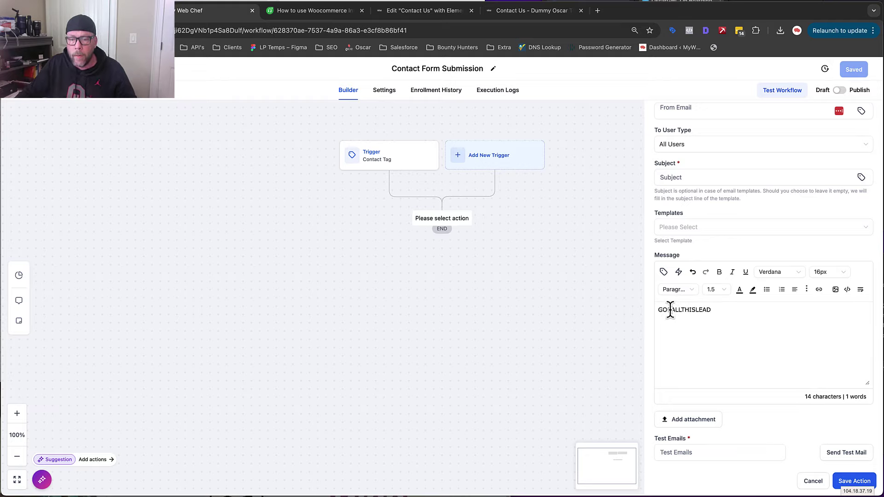
{"action": "left_click", "coordinate": [668, 309]}
{"action": "left_click", "coordinate": [683, 310]}
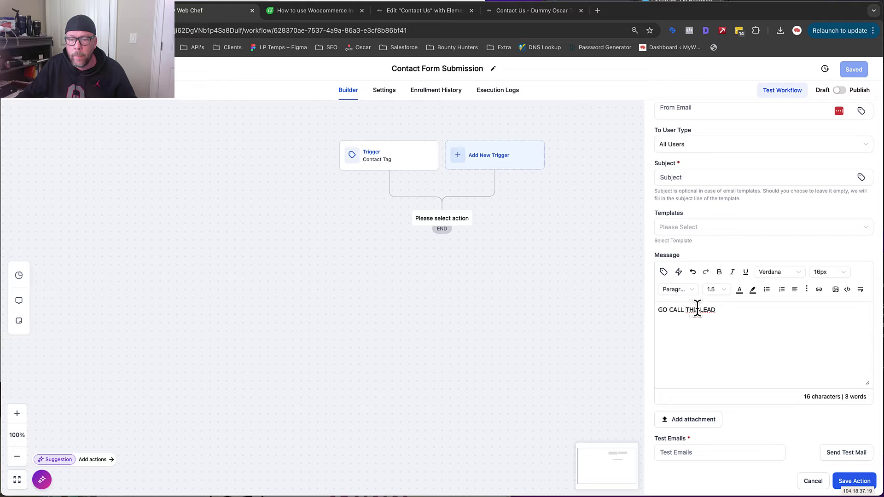
{"action": "left_click", "coordinate": [699, 310]}
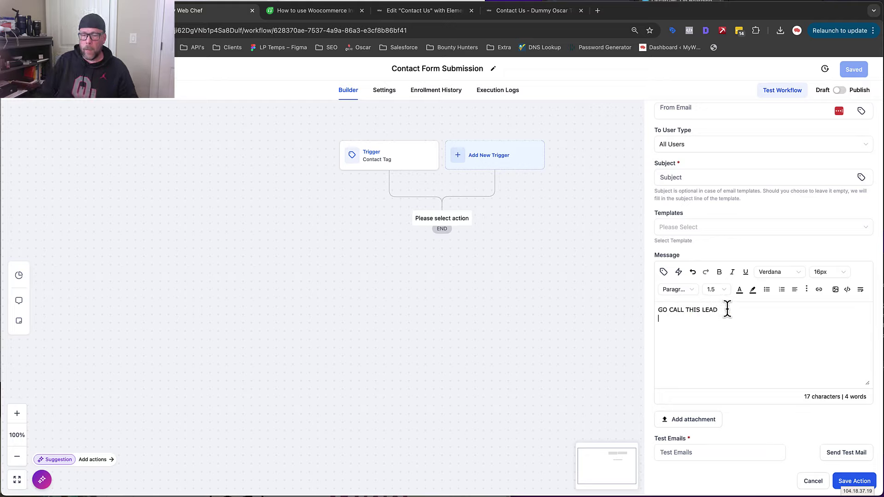
Step: Insert the contact's Full Name, Phone and Email custom values on separate lines below the heading in the notification message
{"action": "left_click", "coordinate": [664, 272]}
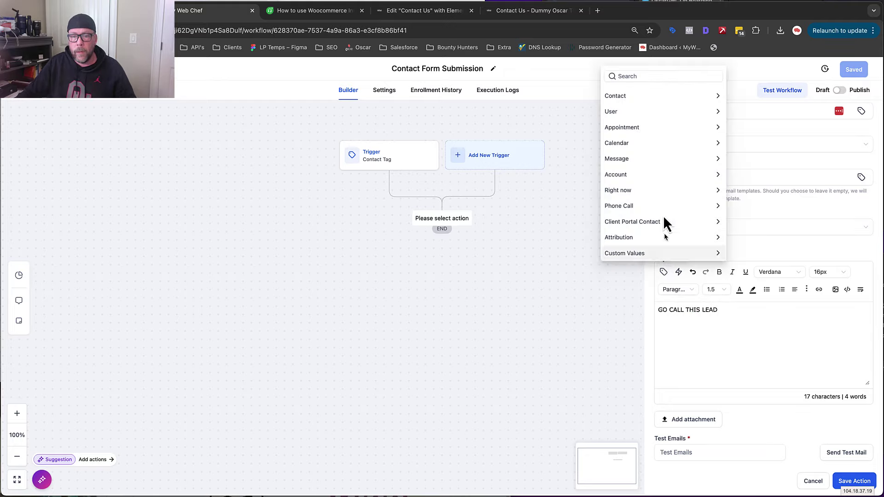
{"action": "left_click", "coordinate": [637, 93]}
{"action": "left_click", "coordinate": [635, 94]}
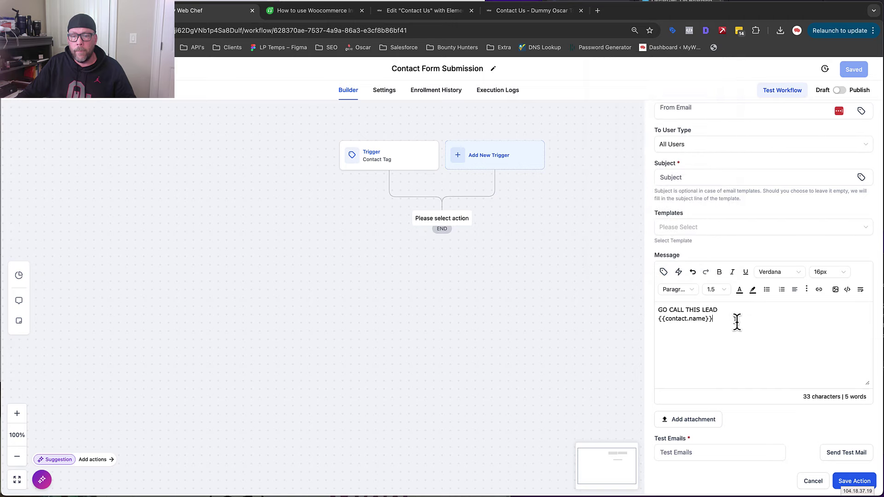
{"action": "left_click", "coordinate": [663, 272]}
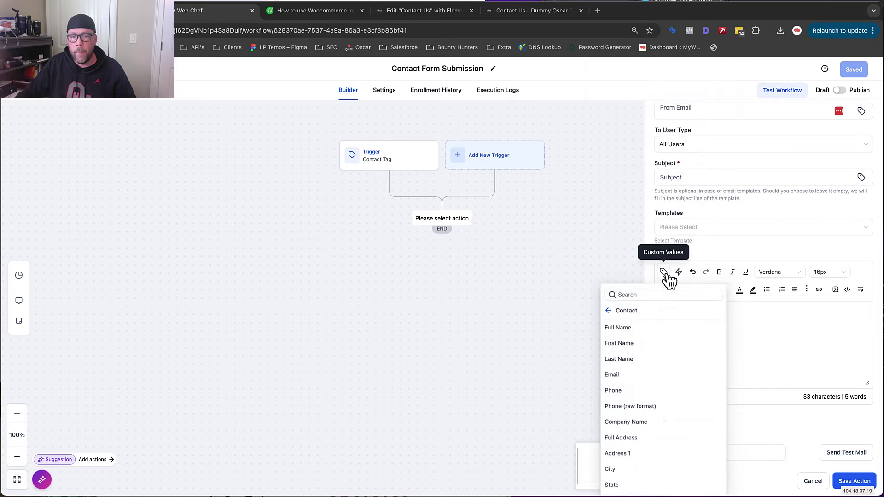
{"action": "left_click", "coordinate": [643, 390]}
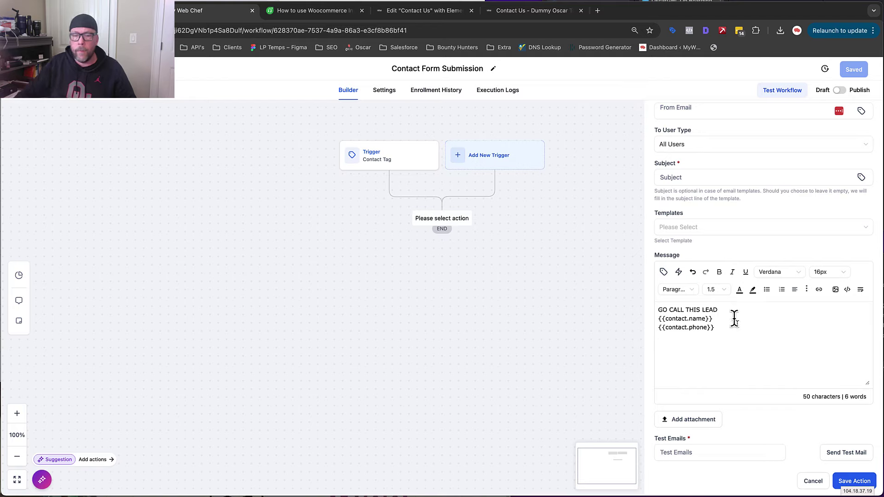
{"action": "left_click", "coordinate": [663, 272]}
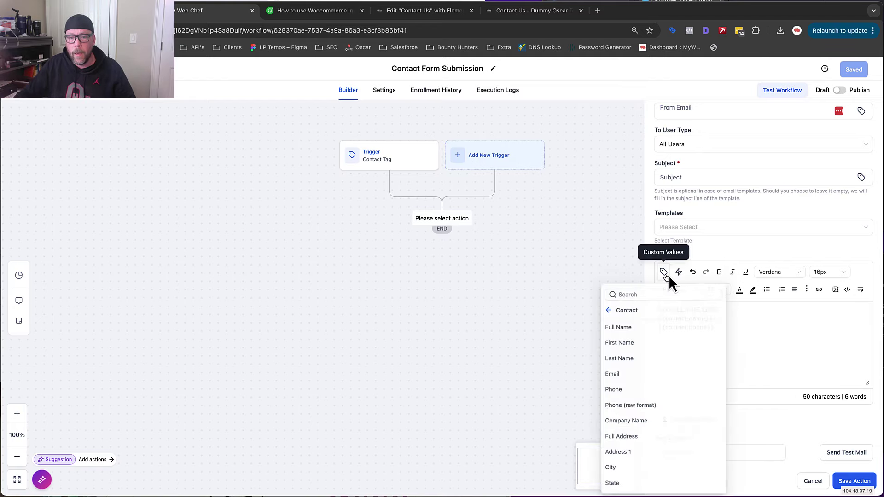
{"action": "left_click", "coordinate": [635, 375]}
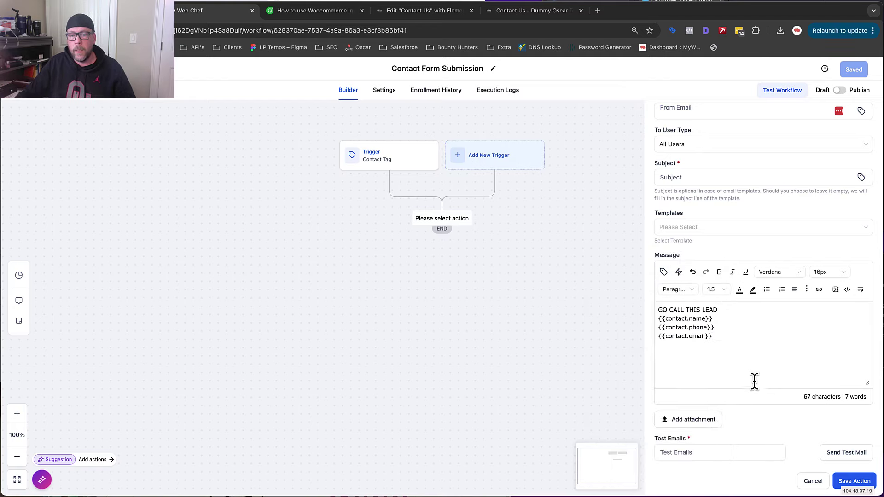
Step: Set the notification email's subject to "Testing" and save the internal notification action
{"action": "left_click", "coordinate": [854, 480]}
{"action": "left_click", "coordinate": [689, 177]}
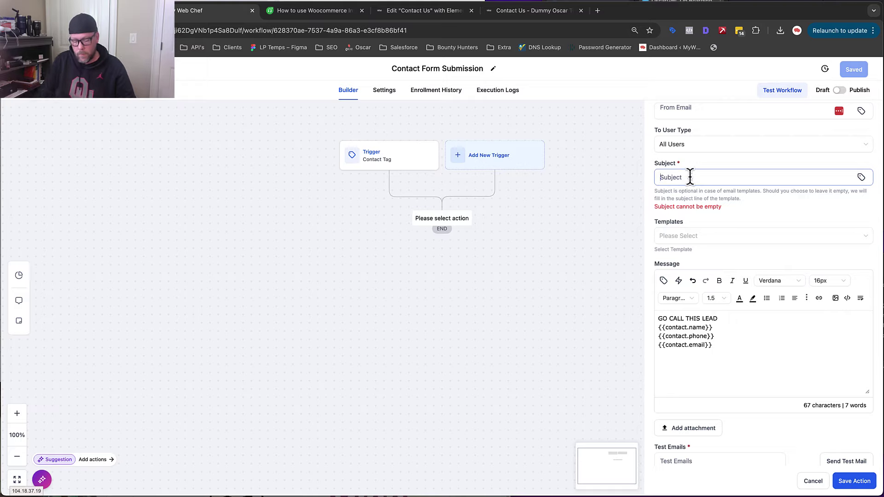
{"action": "type", "text": "Testing"}
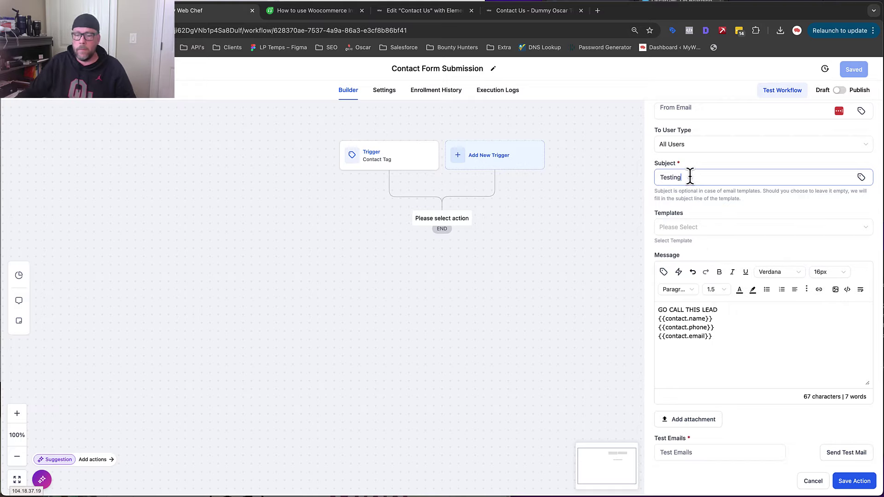
{"action": "left_click", "coordinate": [854, 480]}
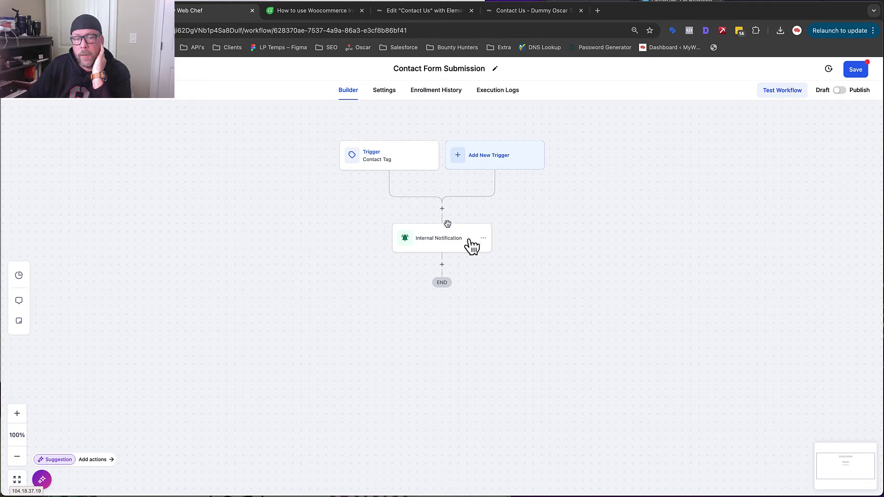
{"action": "left_click", "coordinate": [442, 264]}
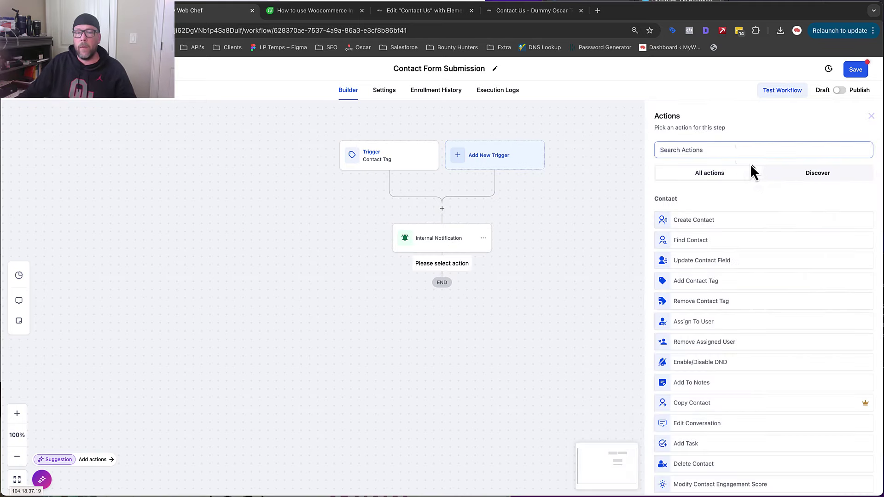
{"action": "left_click", "coordinate": [739, 151]}
{"action": "type", "text": "slack"}
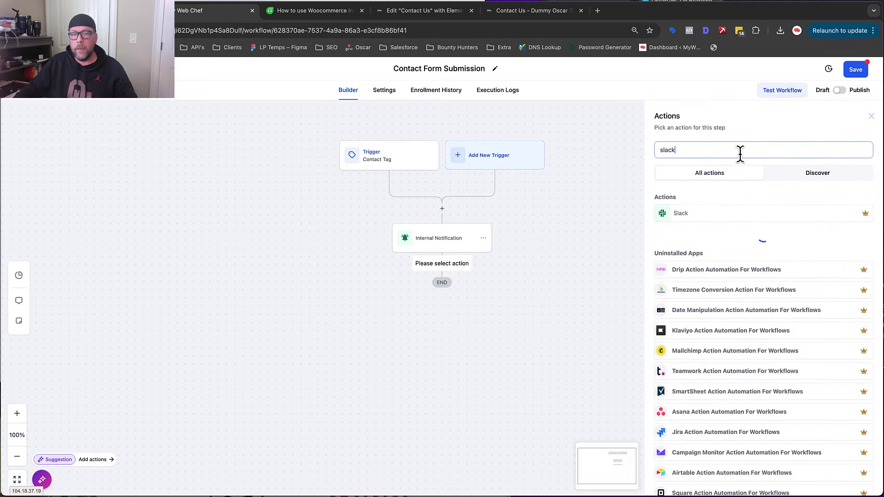
{"action": "left_click", "coordinate": [714, 216]}
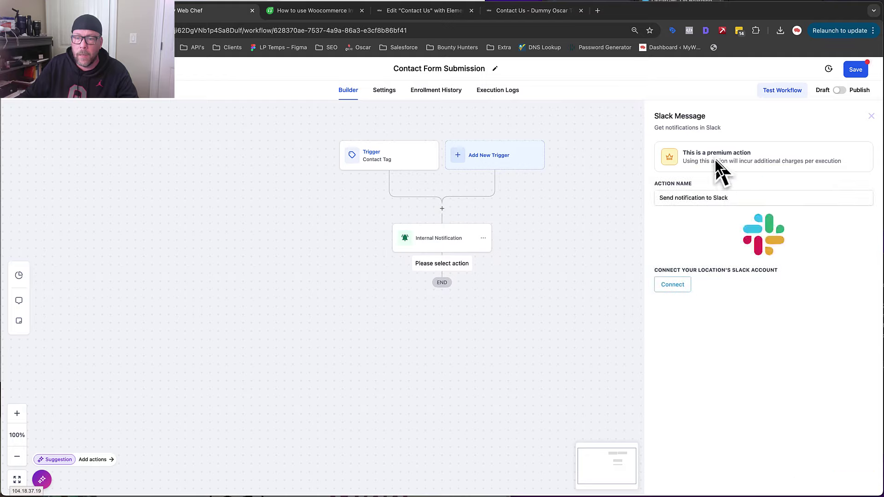
{"action": "left_click", "coordinate": [871, 116]}
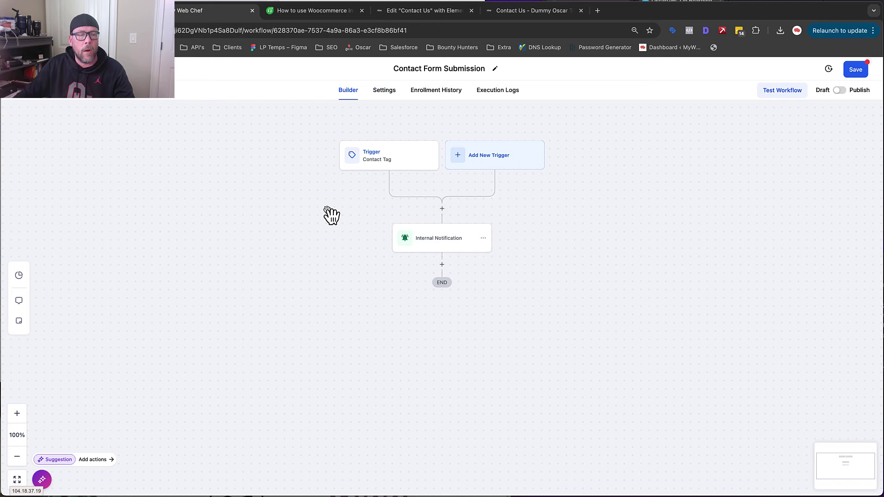
Step: Switch to the Oscar community's Learning page with the course overview
{"action": "left_click", "coordinate": [96, 10]}
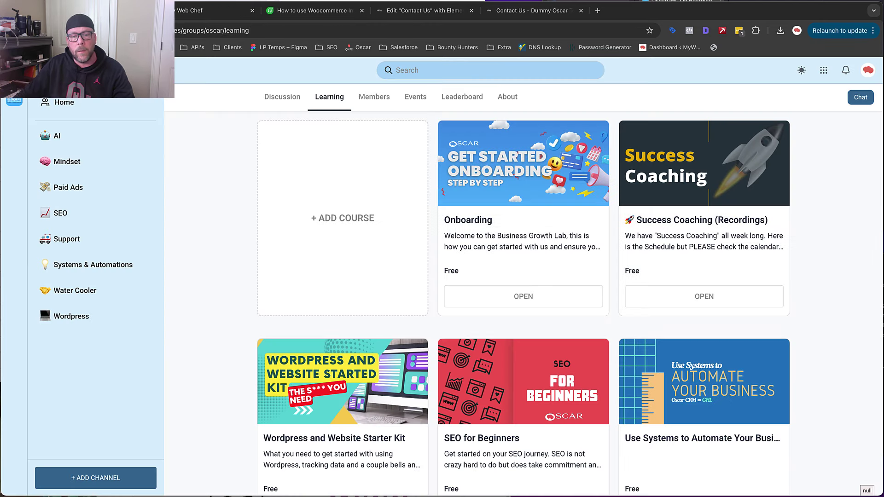